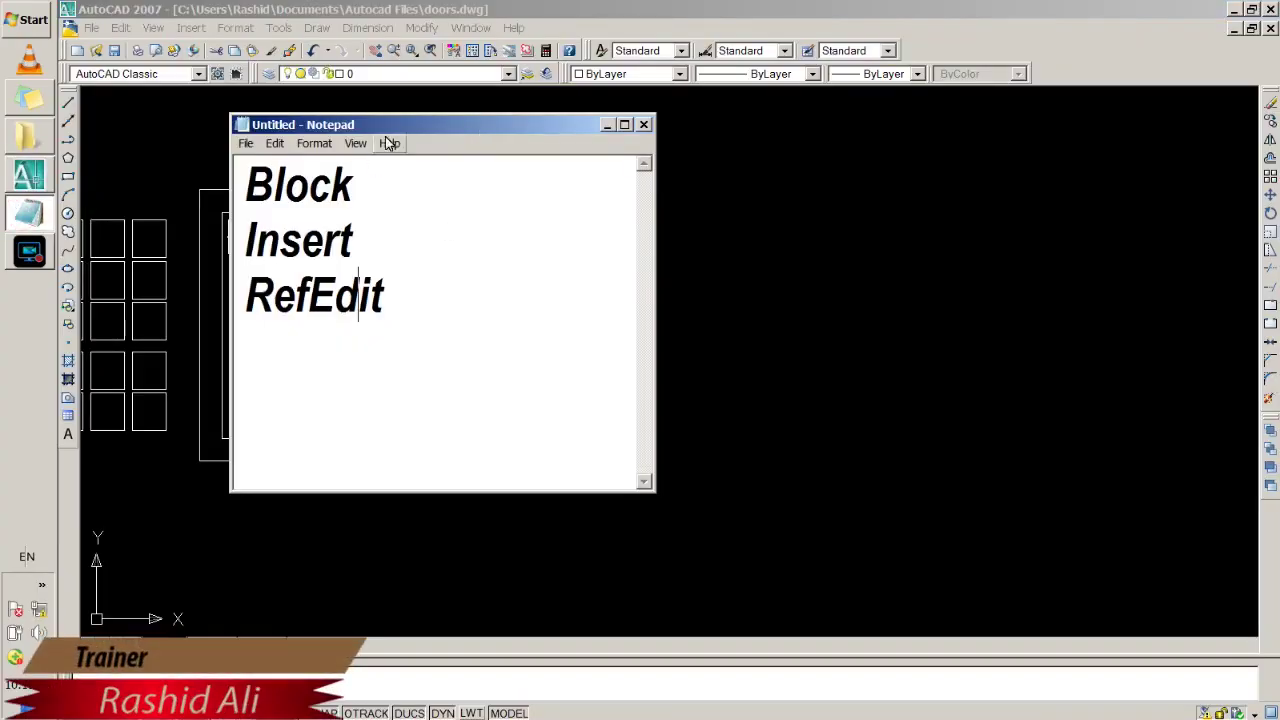
Step: Review the Block, Insert and RefEdit topics in Notepad, then return to the doors drawing
drag(400, 124, 1032, 119)
drag(877, 182, 1008, 186)
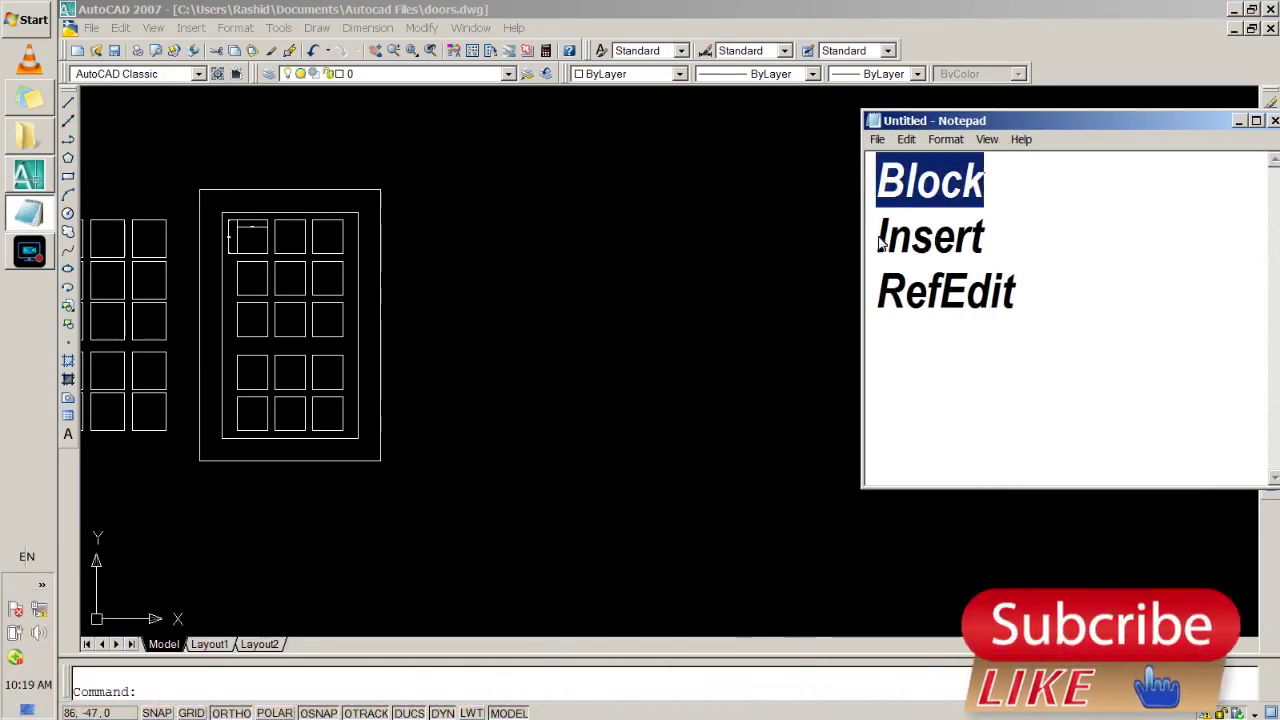
drag(878, 237, 1034, 245)
drag(888, 297, 1030, 302)
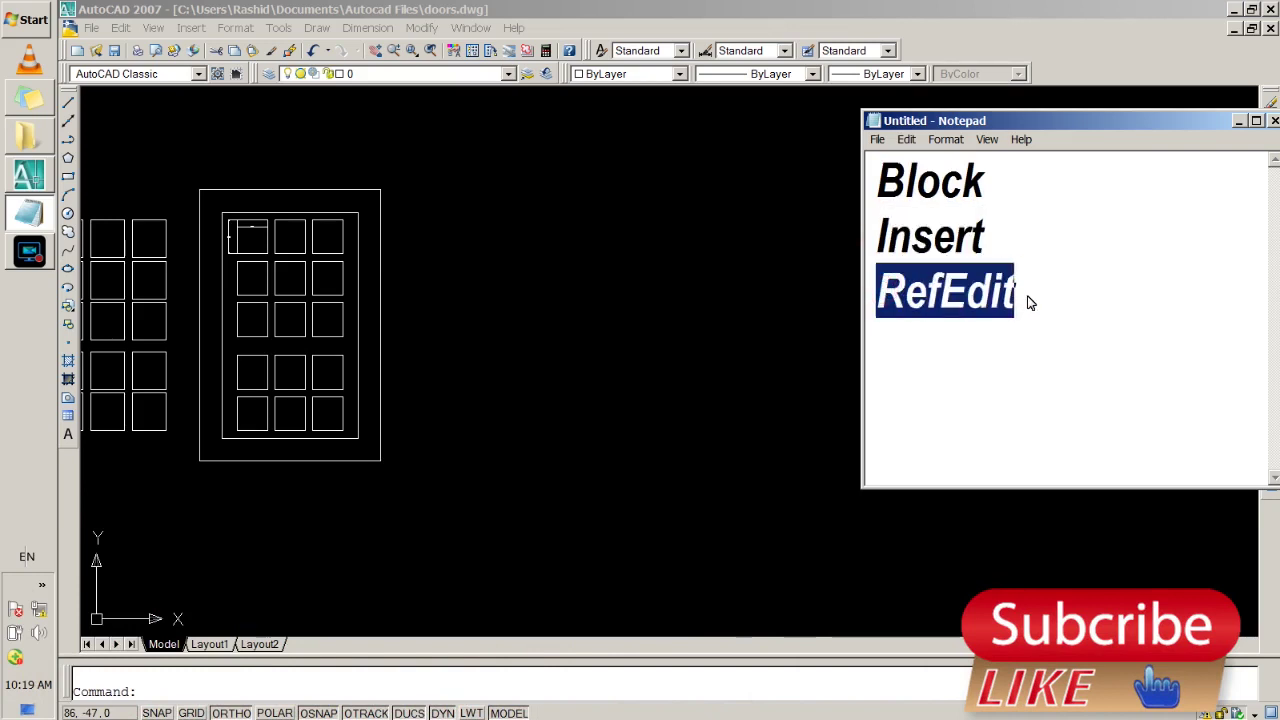
click(1000, 191)
drag(878, 185, 1008, 224)
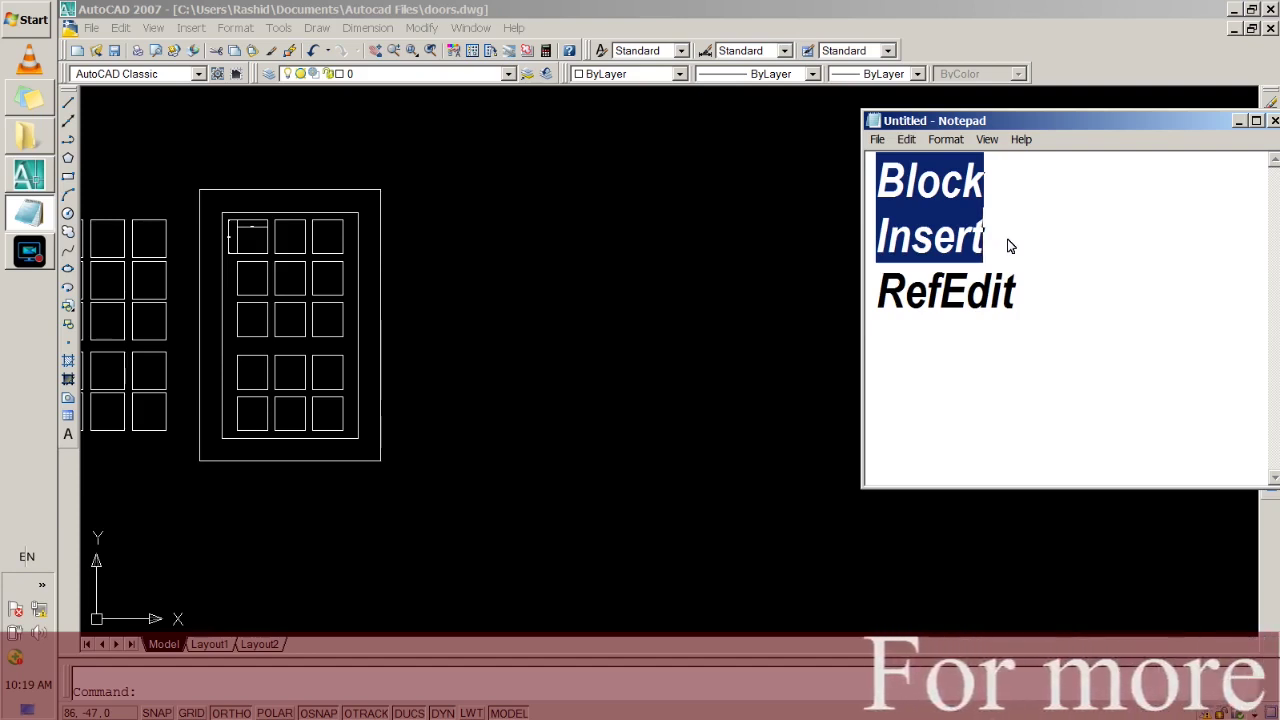
click(180, 205)
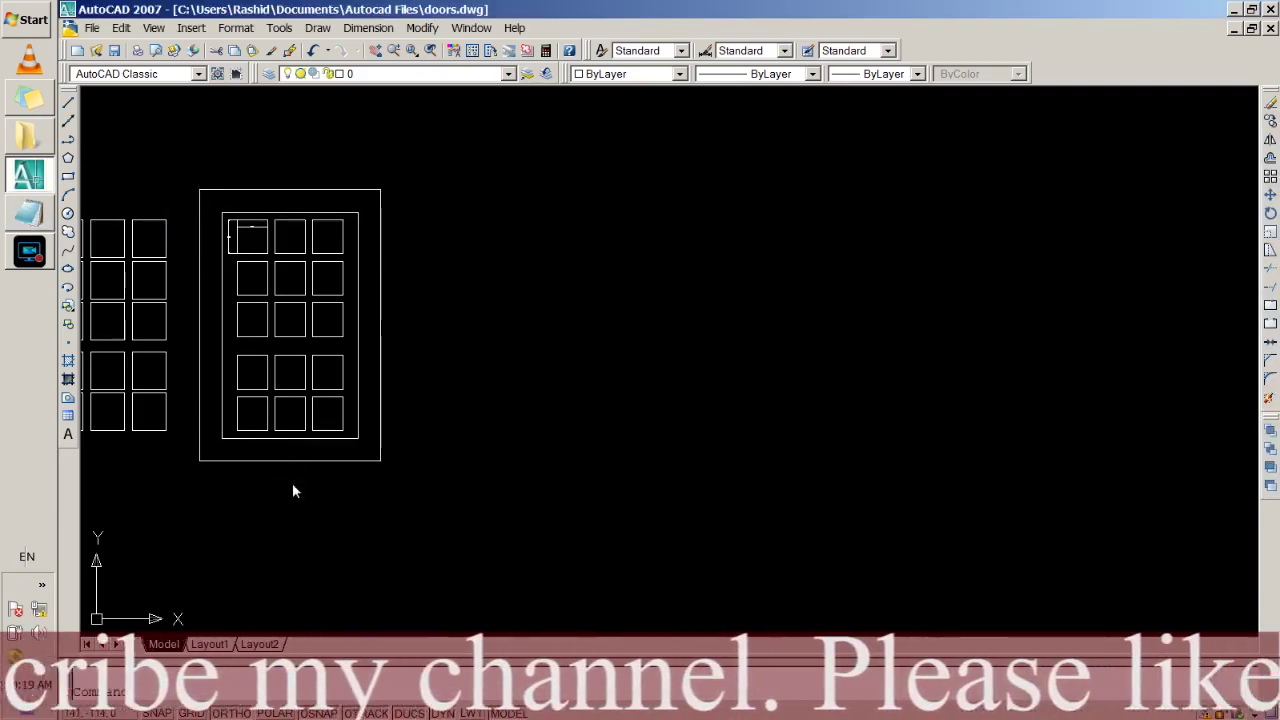
Step: Pan and zoom out so the door sits small at the left, leaving open space on its right
mouse_move(294, 490)
middle_down()
mouse_move(211, 468)
mouse_move(262, 473)
middle_up()
scroll(177, 394, up, 1)
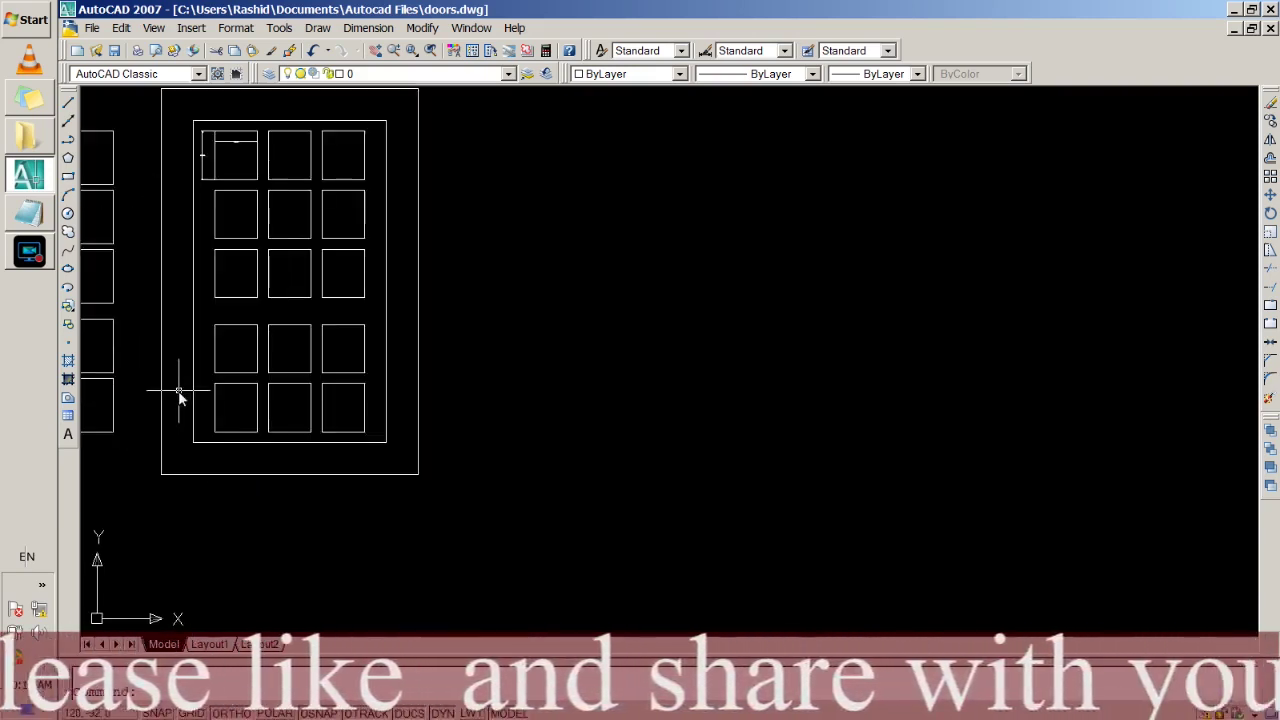
scroll(180, 392, down, 2)
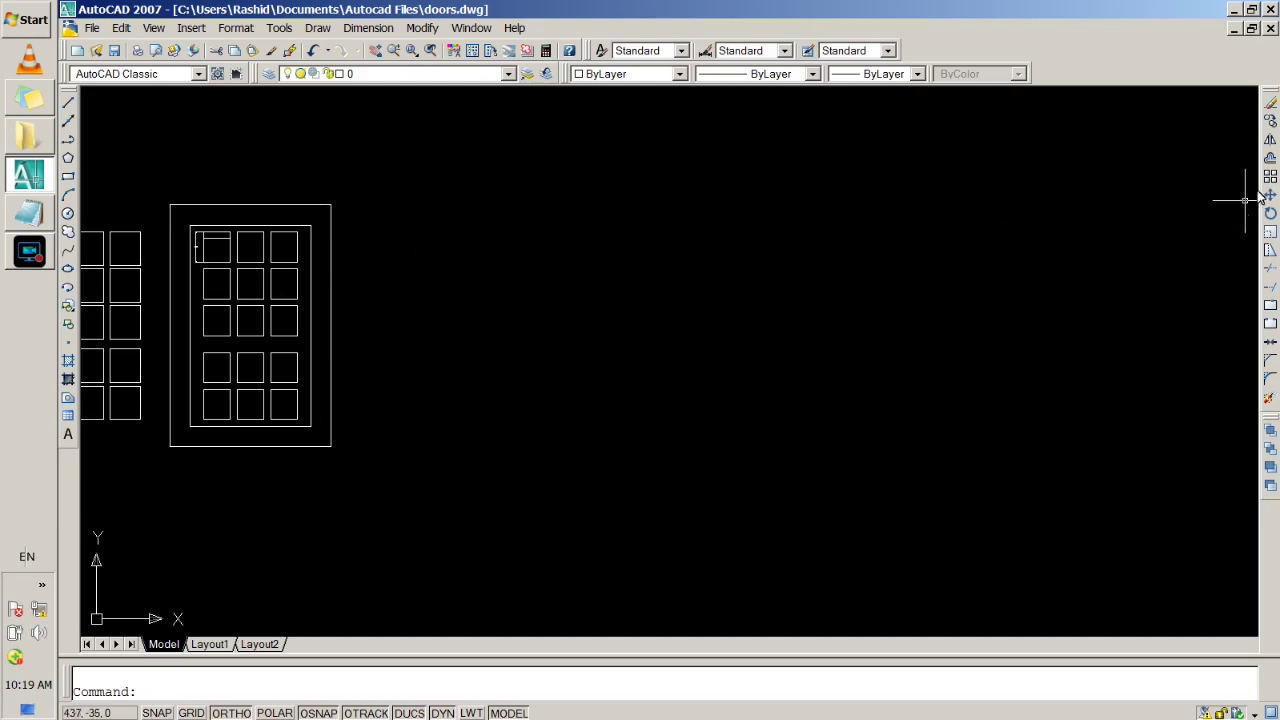
Step: Copy the door four times in a row to its right, using its corner as base point
click(1270, 121)
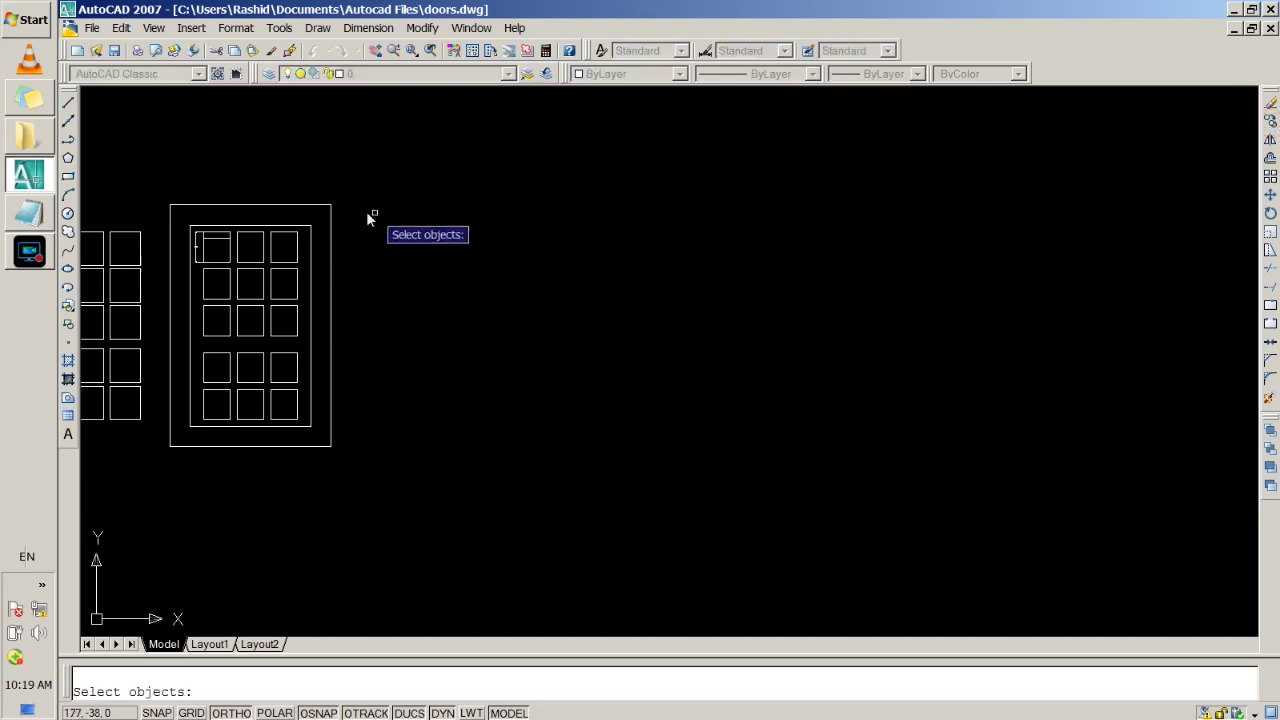
click(153, 180)
click(420, 520)
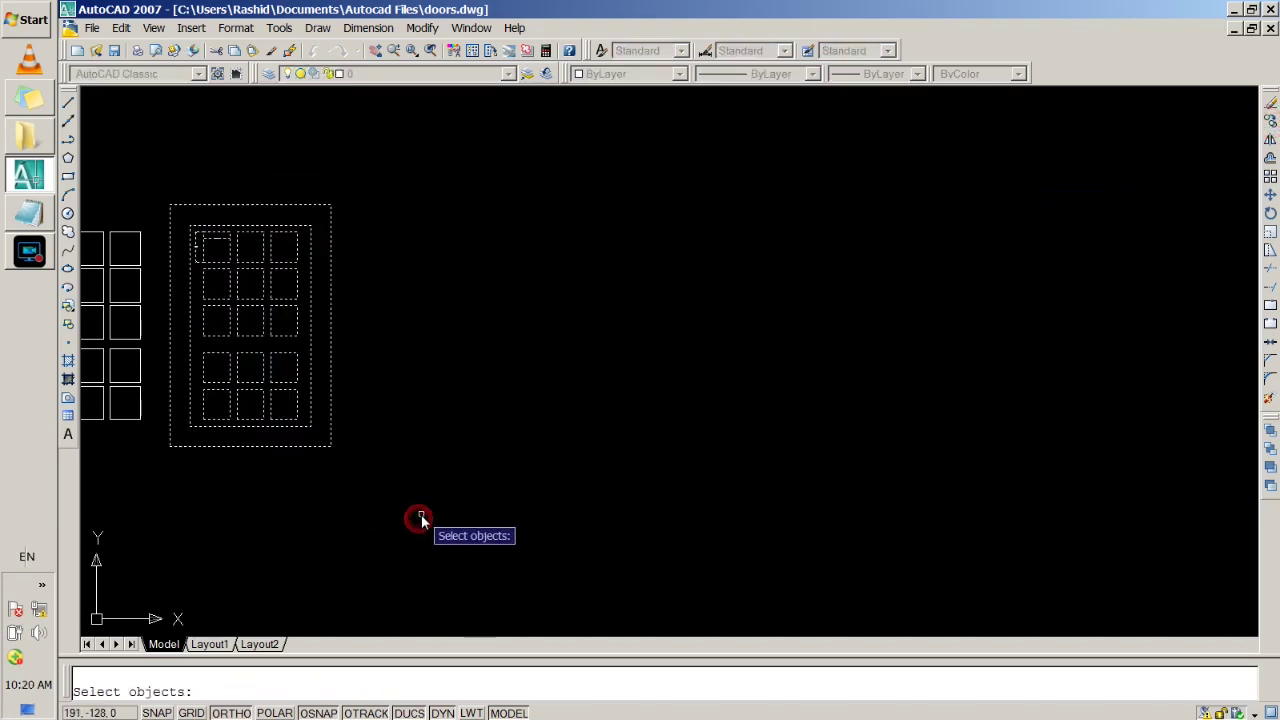
key(Return)
click(331, 446)
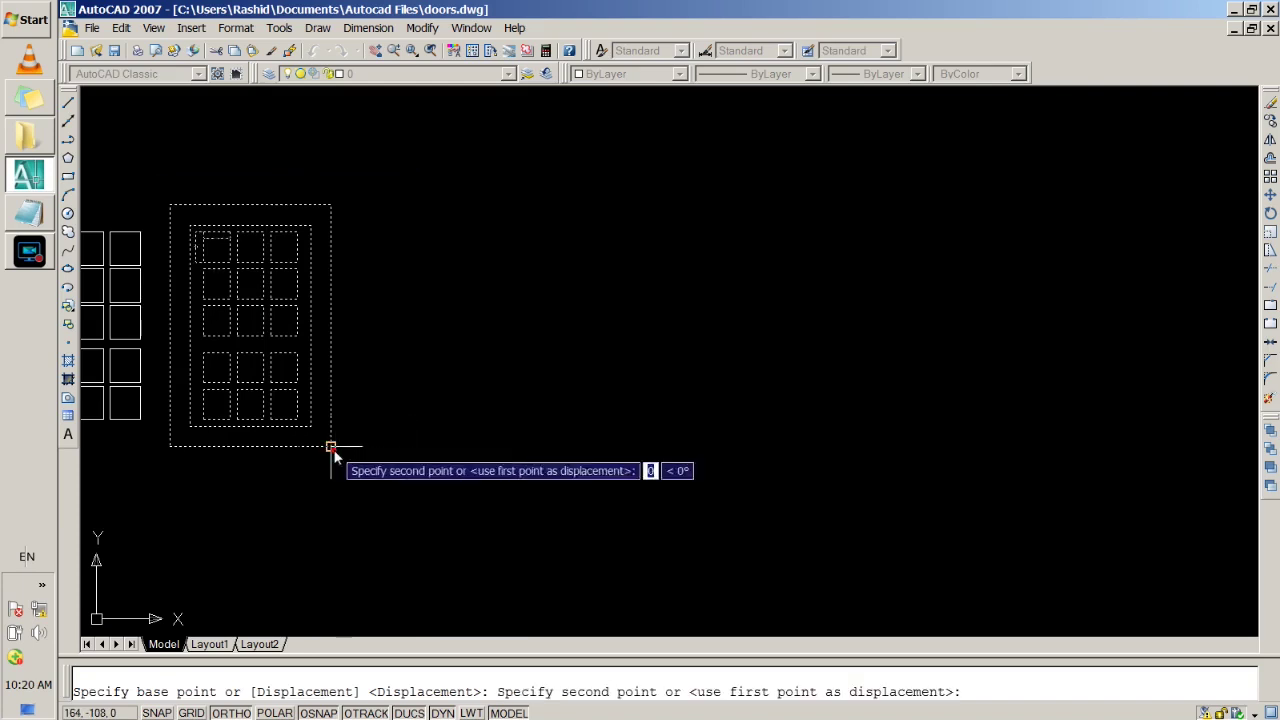
click(556, 446)
click(743, 446)
click(960, 446)
click(1107, 446)
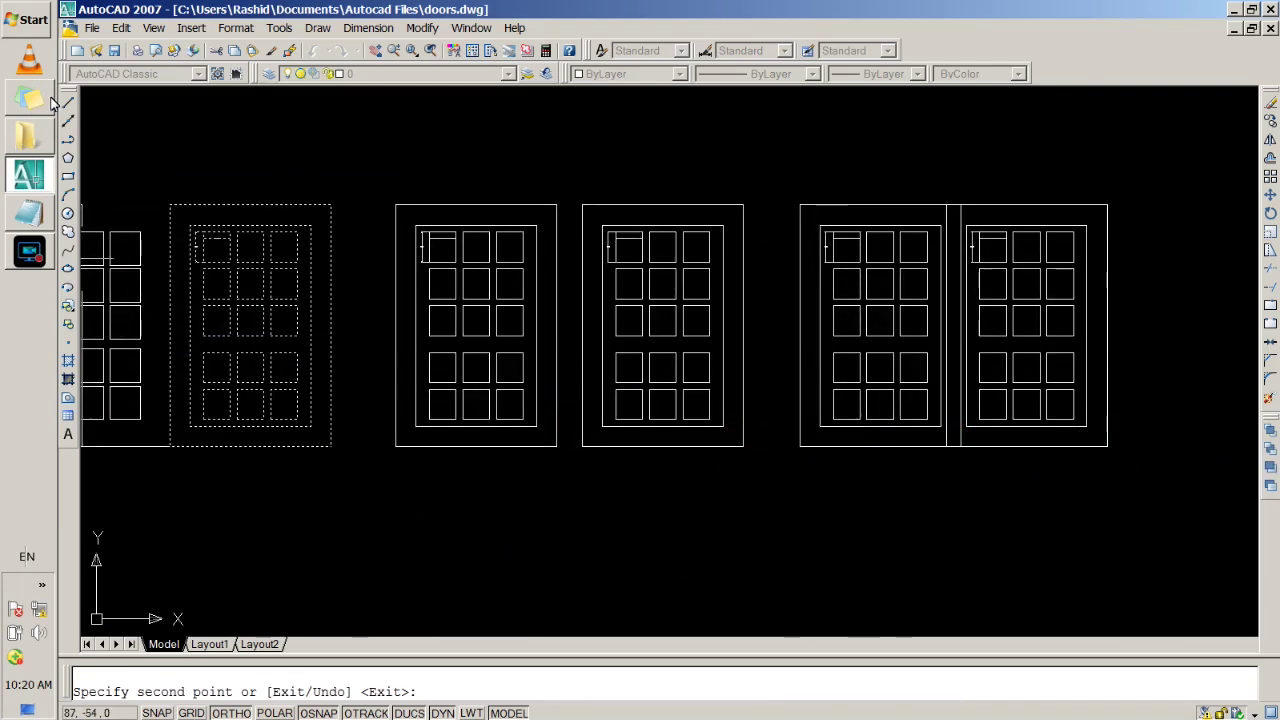
key(Return)
Step: Turn the original leftmost door green using Color Control
click(172, 187)
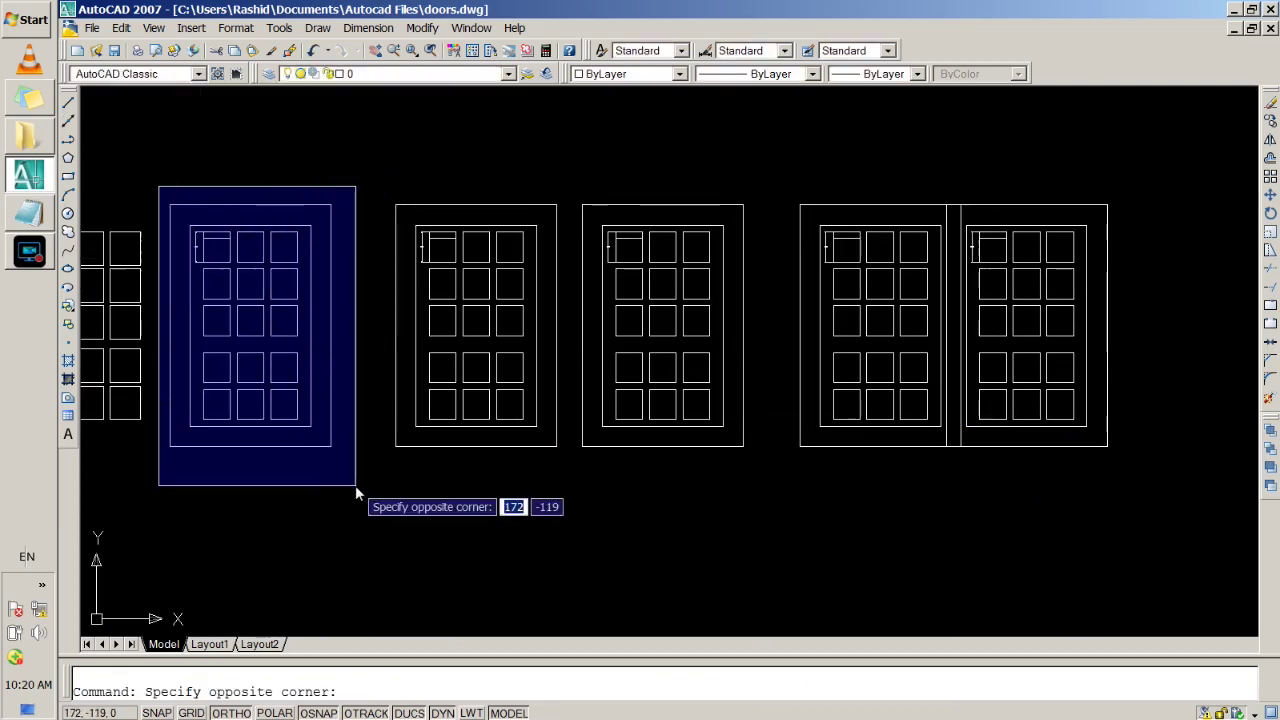
click(355, 485)
click(664, 78)
click(605, 137)
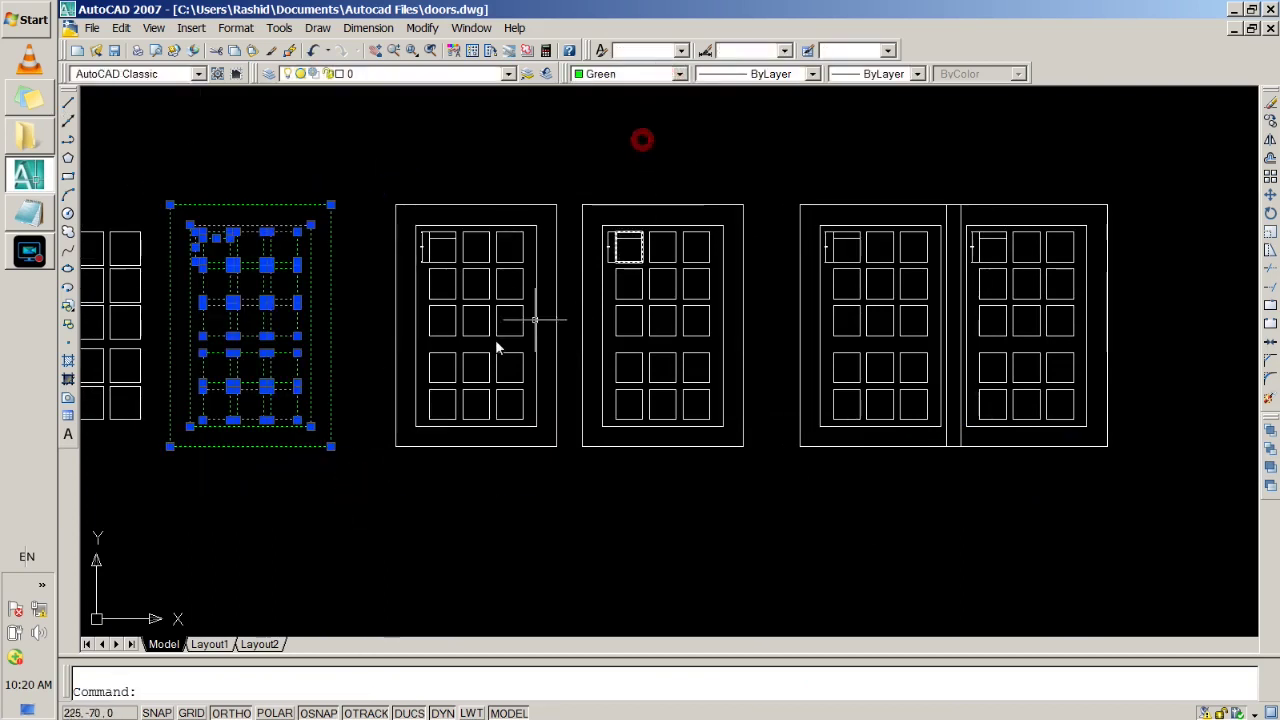
click(201, 118)
key(Escape)
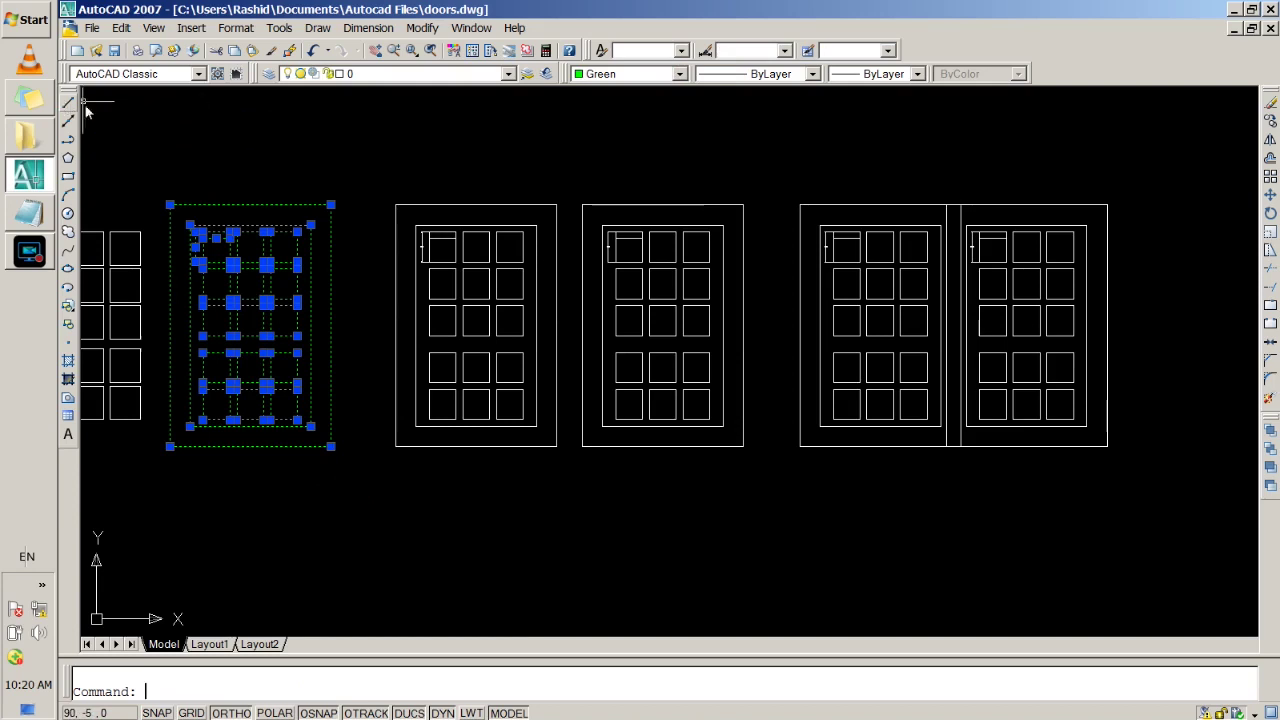
key(Escape)
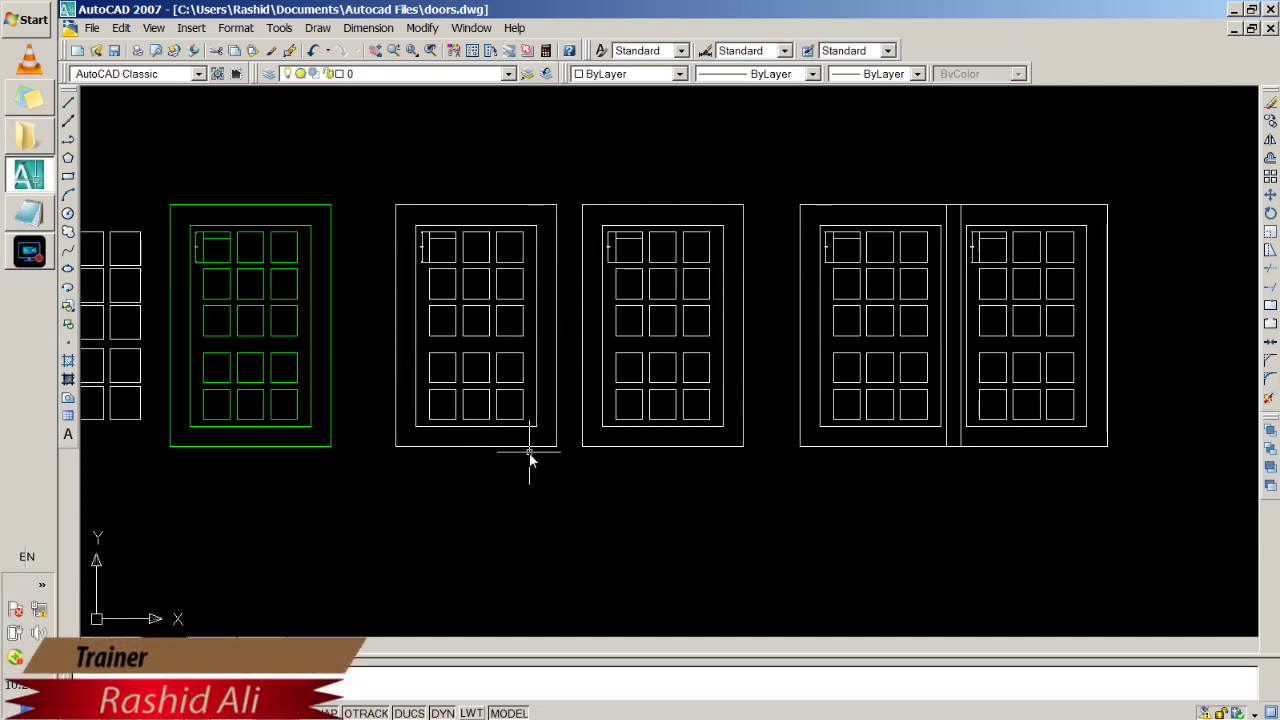
Step: Window-select the four copied doors and delete them, leaving only the original
click(366, 164)
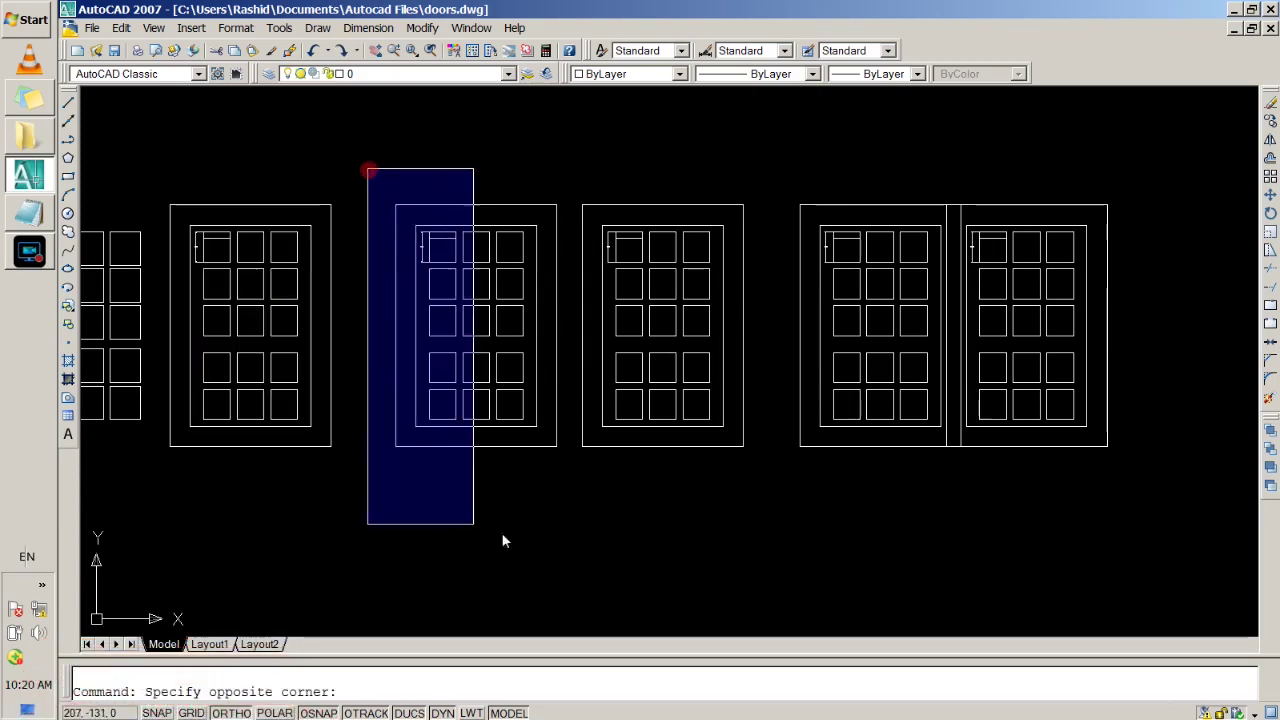
click(1200, 512)
key(Delete)
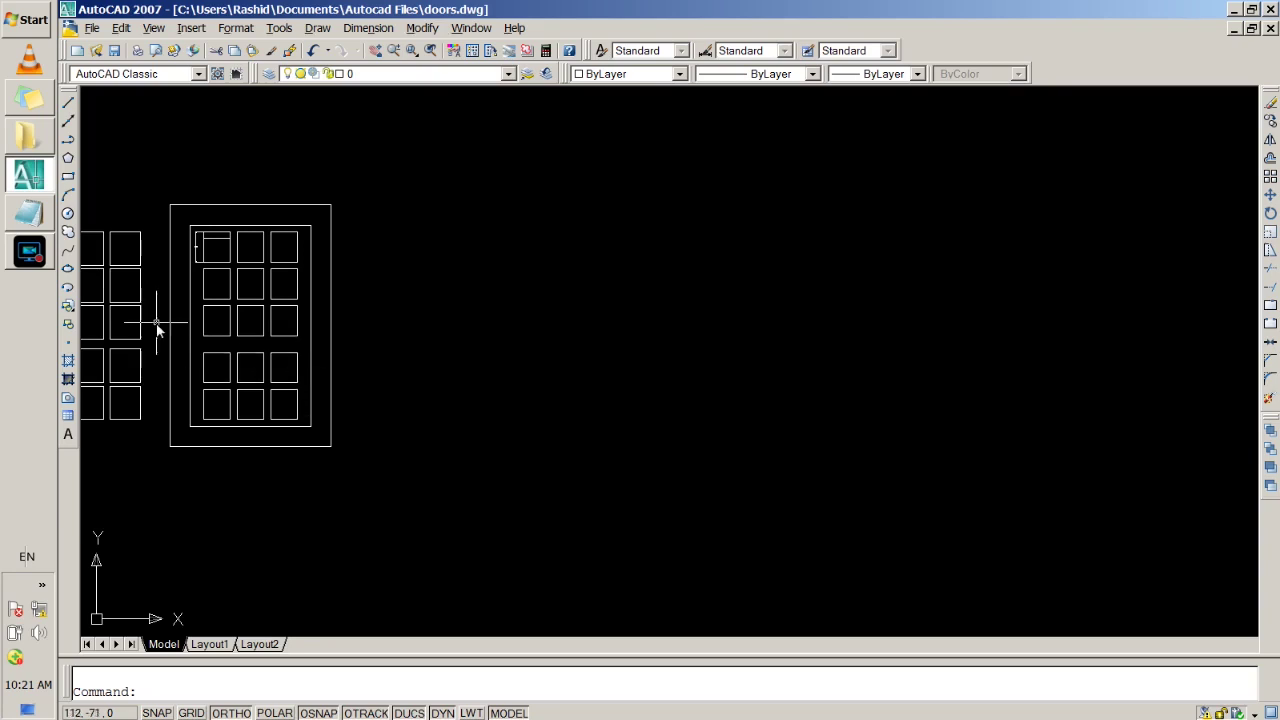
Step: Start a new block definition named DoorM1 and begin selecting its objects
key(alt+Tab)
key(alt+Tab)
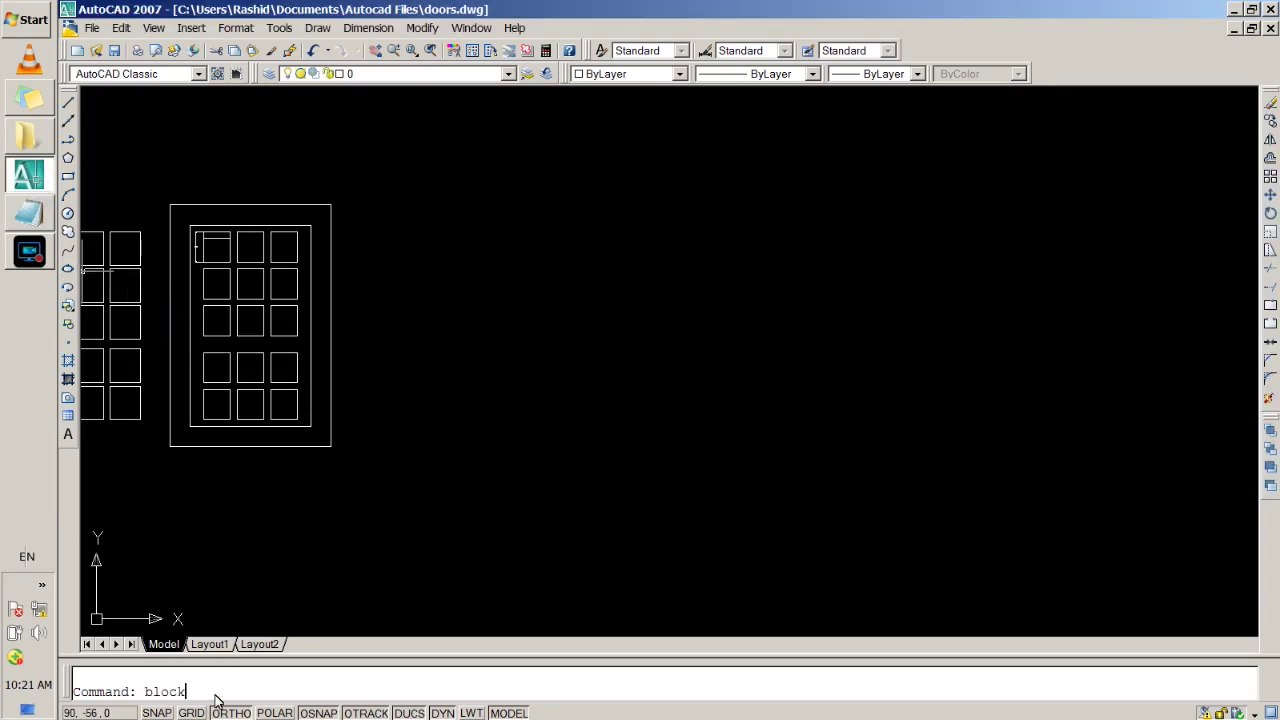
key(Return)
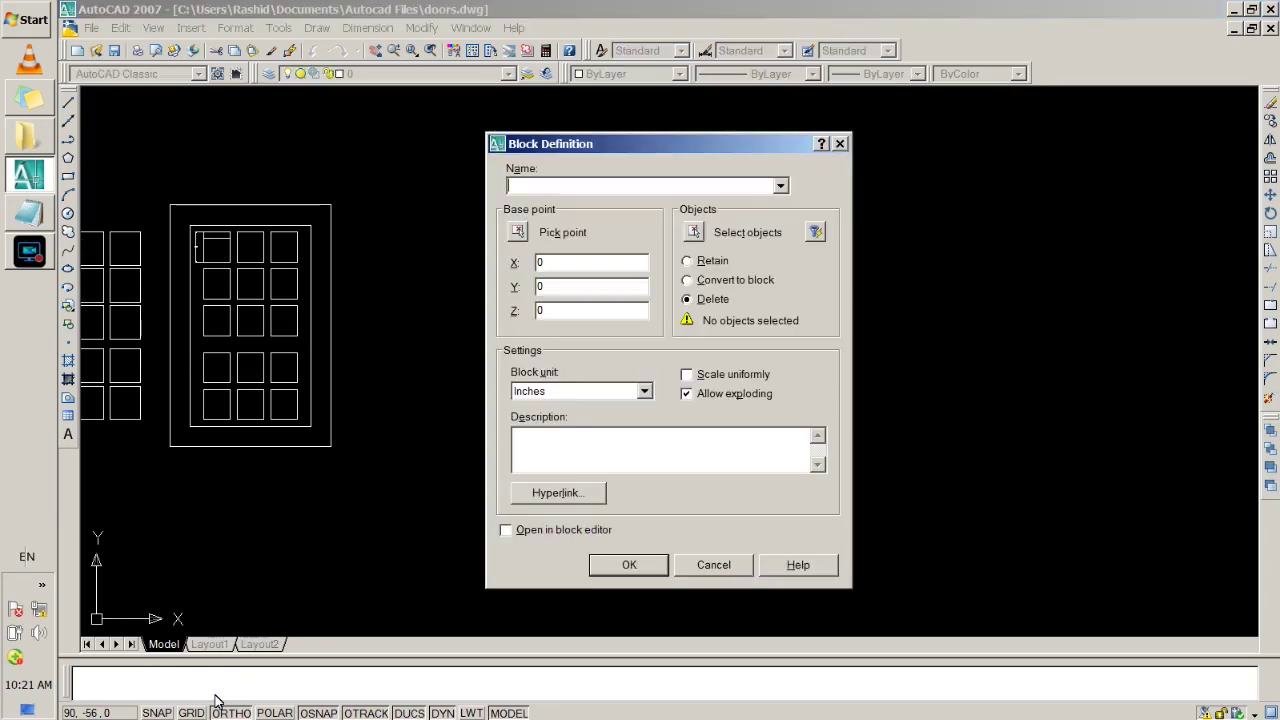
drag(598, 145, 764, 146)
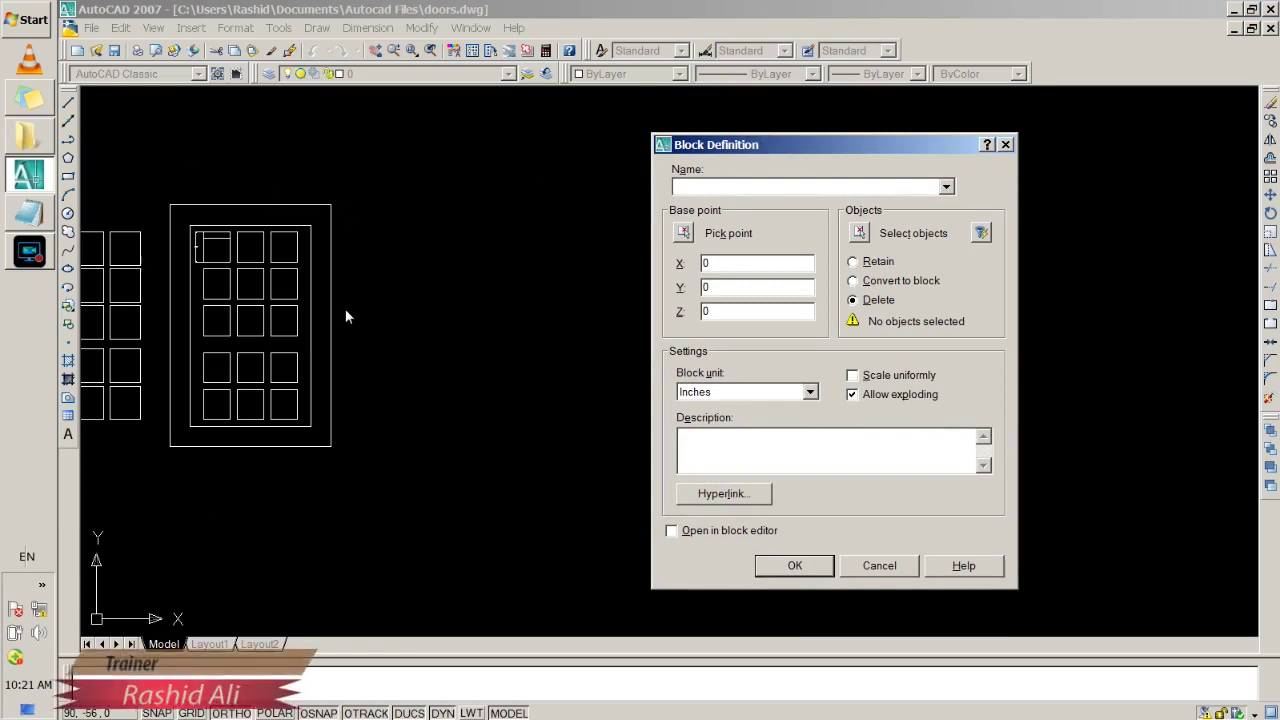
click(715, 183)
text(oor)
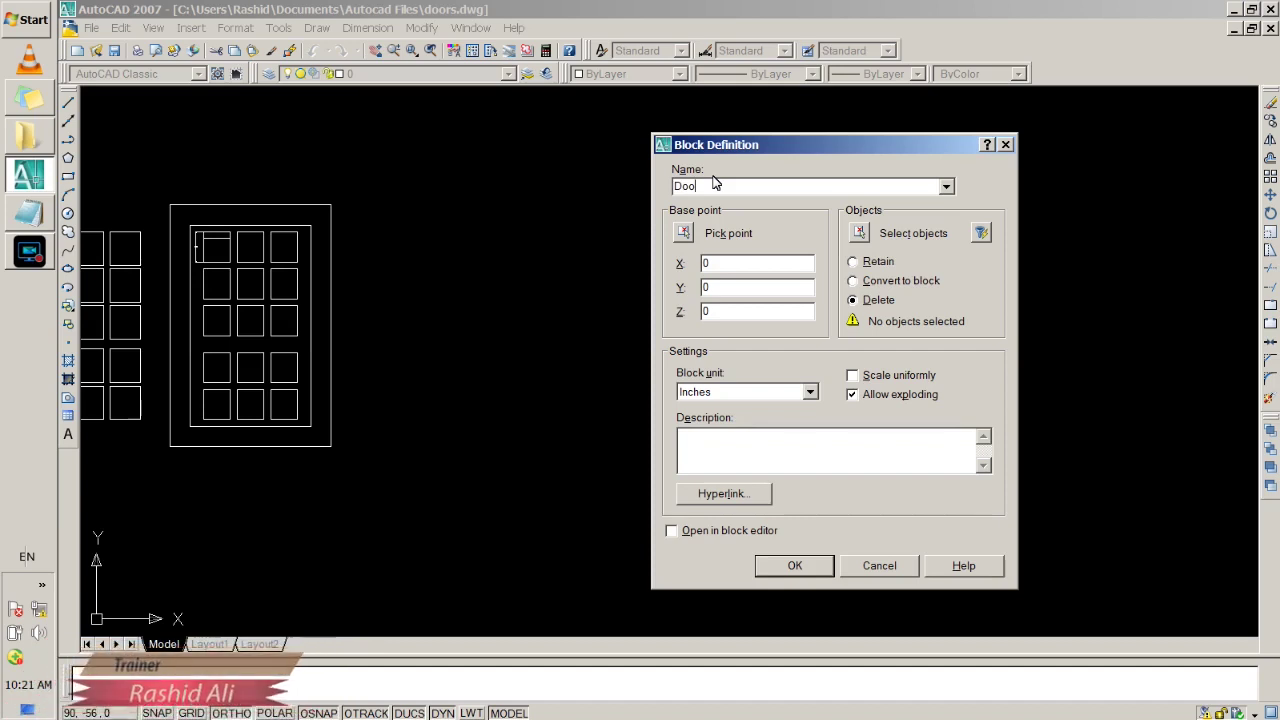
text(M1)
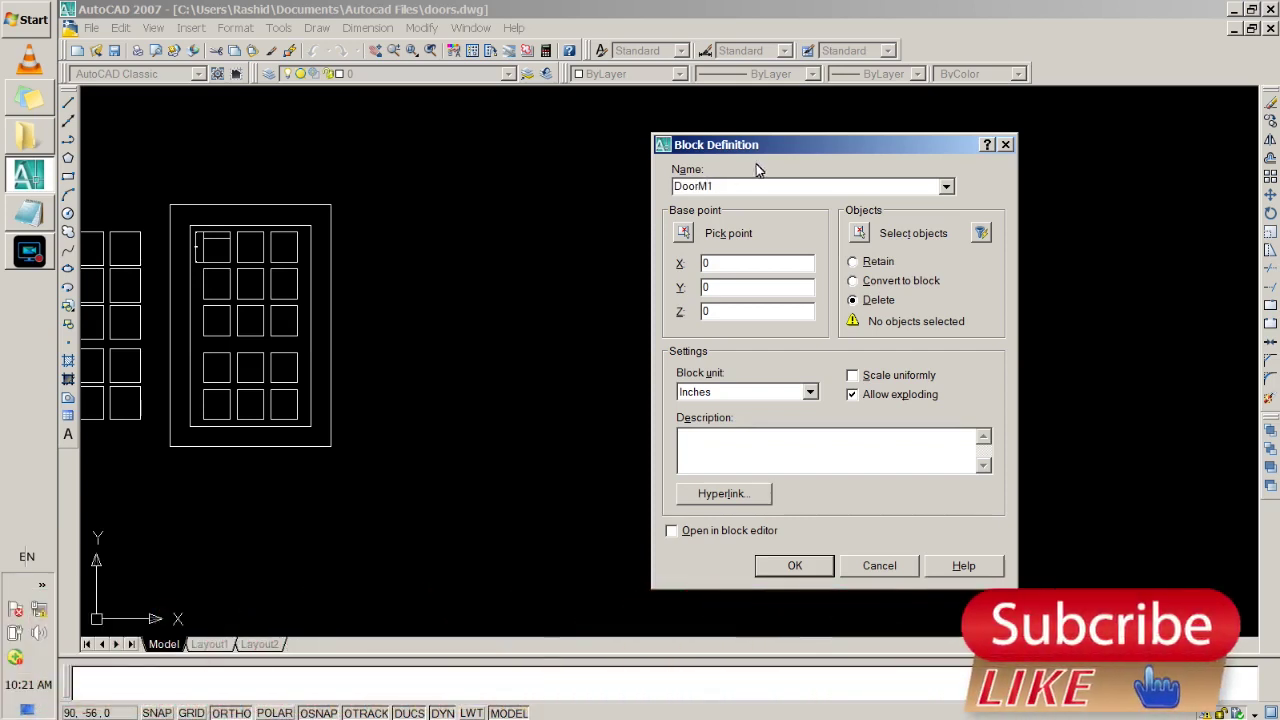
click(860, 233)
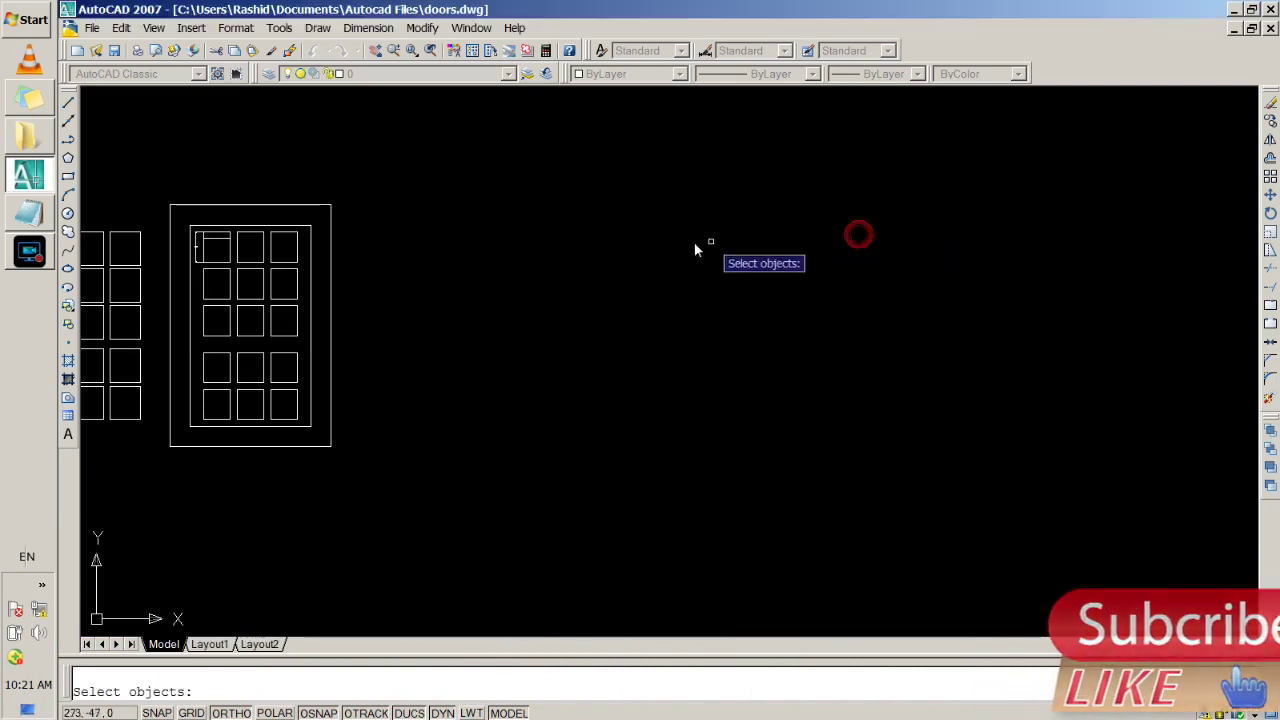
Step: Select the door's 19 objects and set the base point at its bottom-left corner (116.227, -107.991, 0)
click(377, 175)
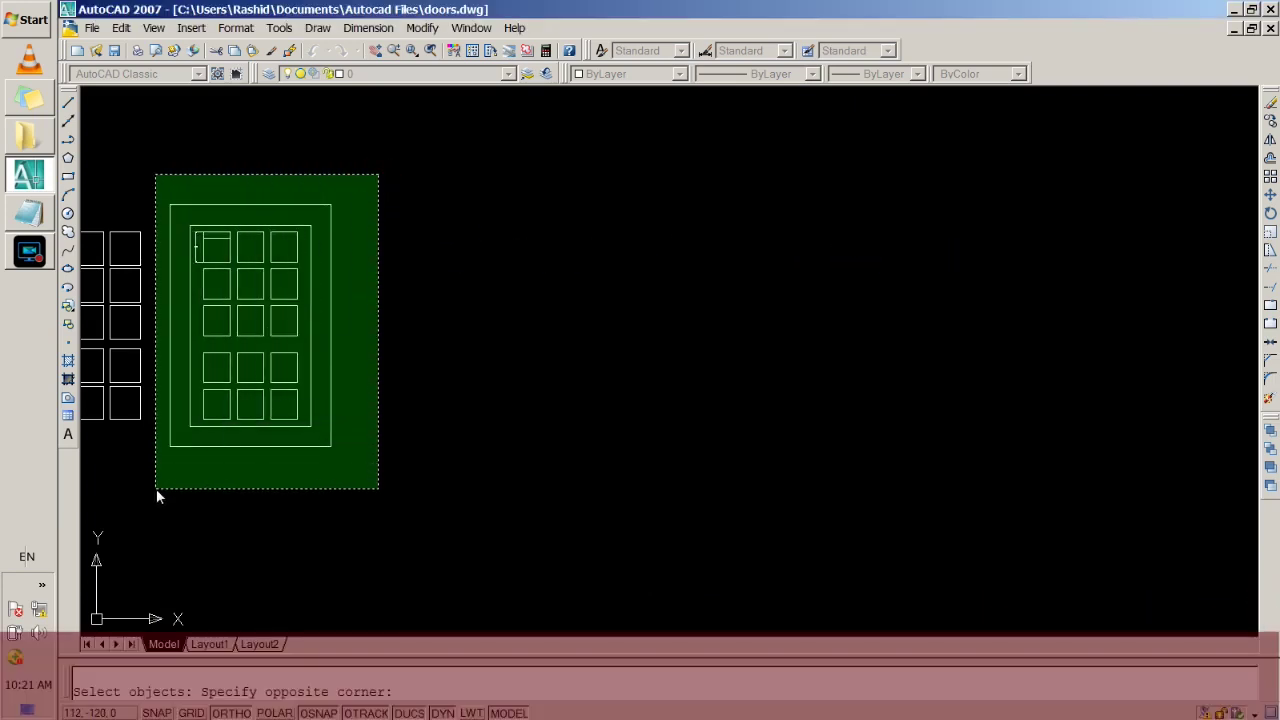
click(157, 488)
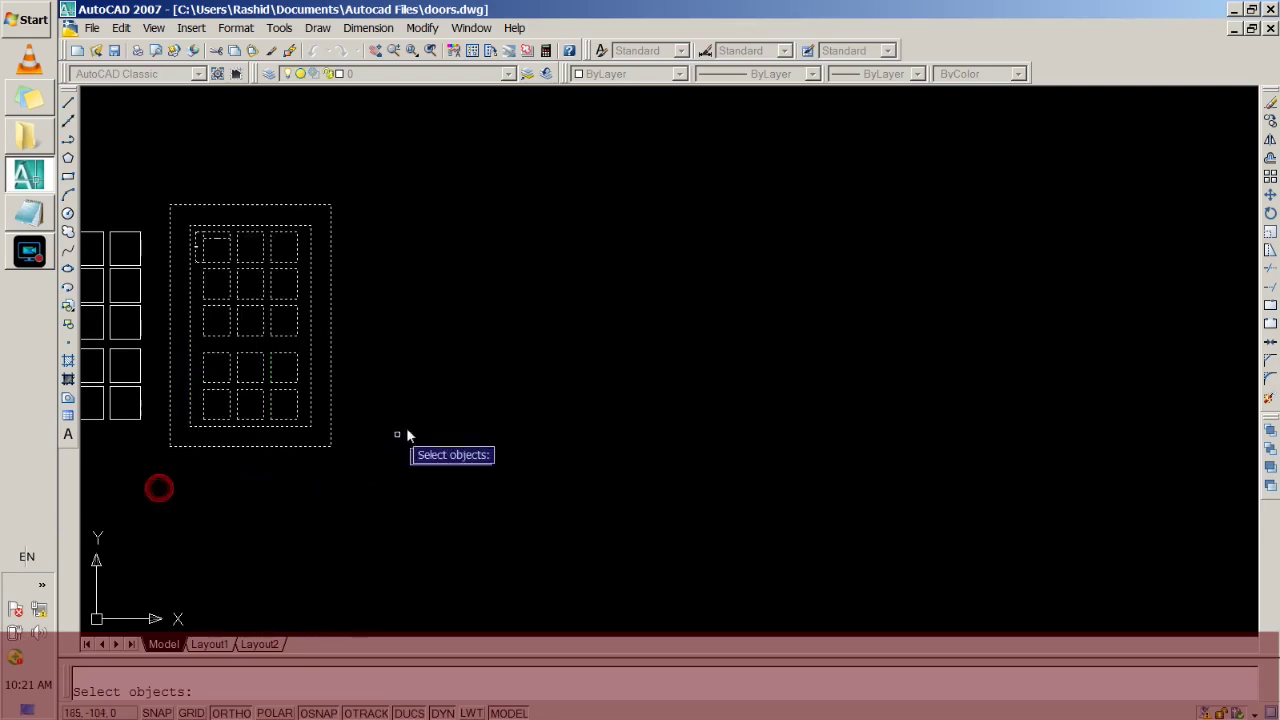
key(Return)
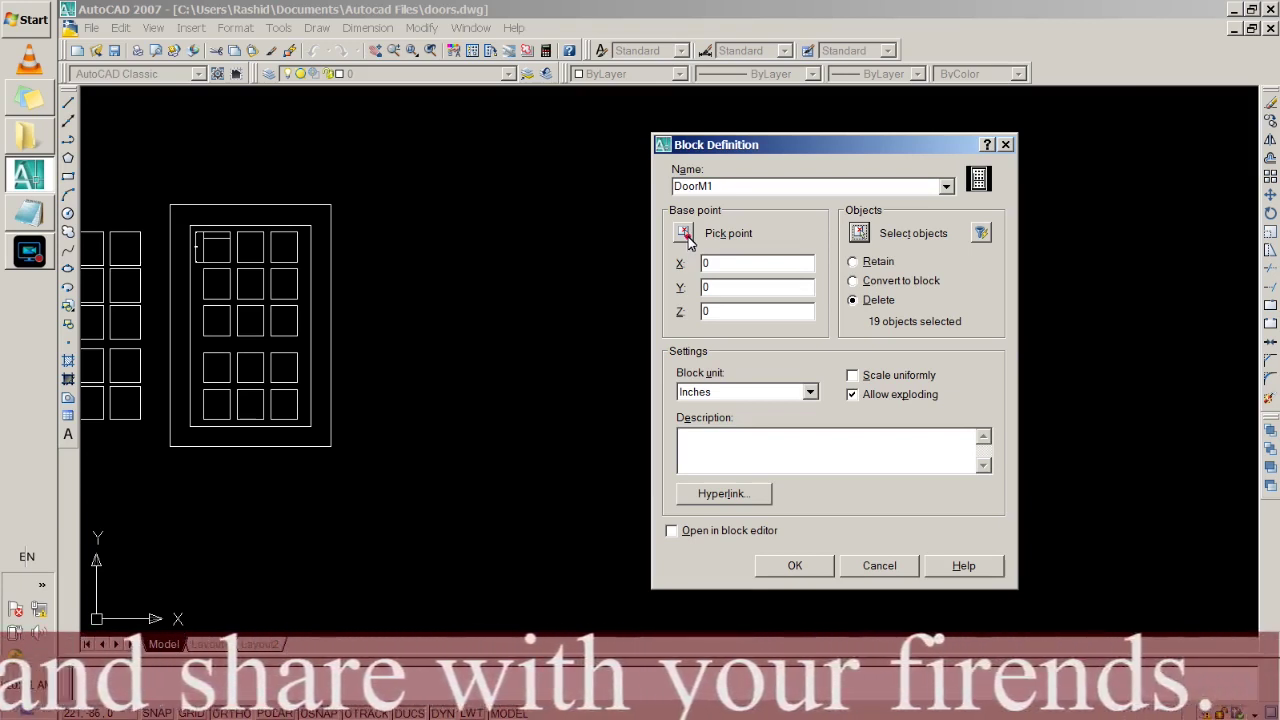
click(685, 238)
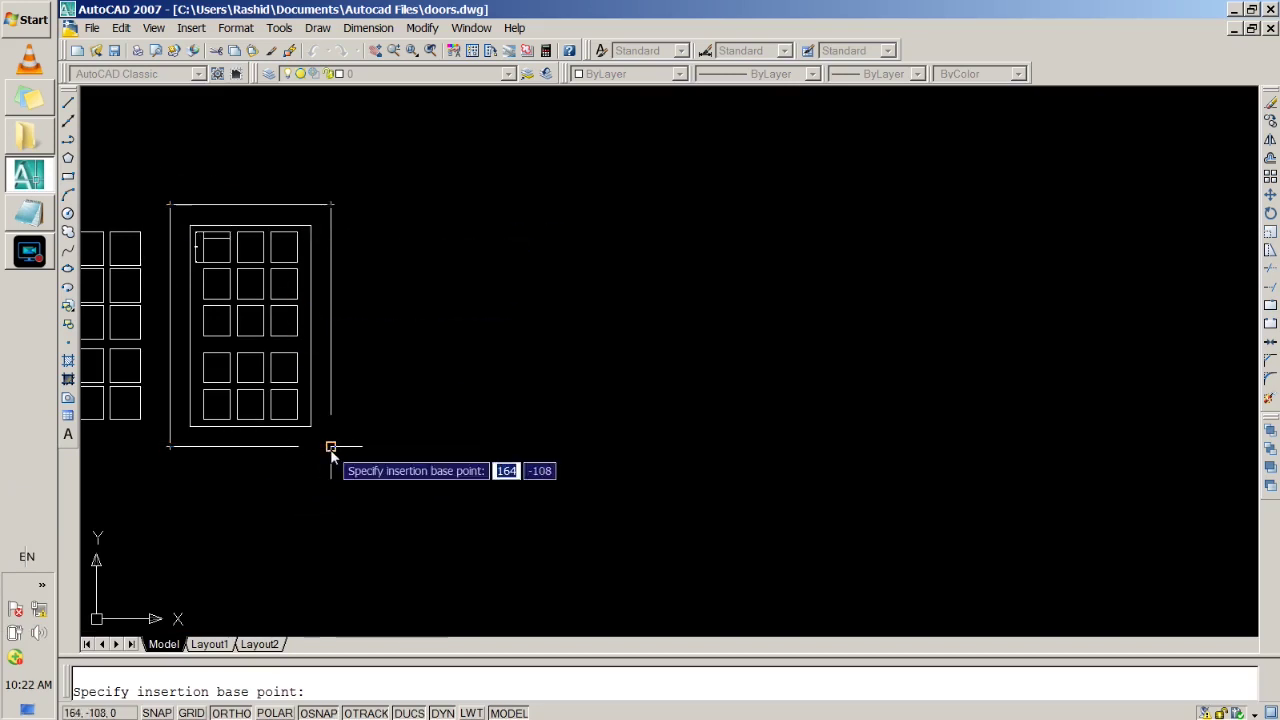
click(170, 450)
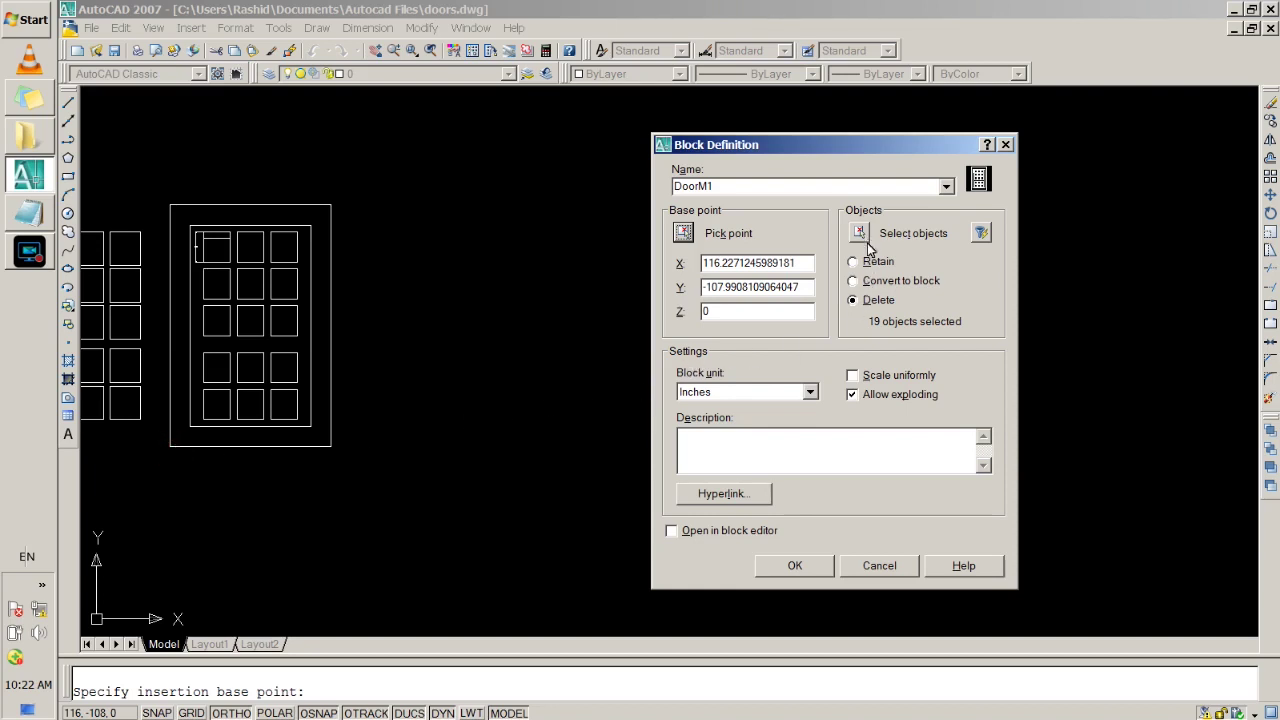
Step: Keep Delete chosen for the original objects and create the DoorM1 block
click(868, 300)
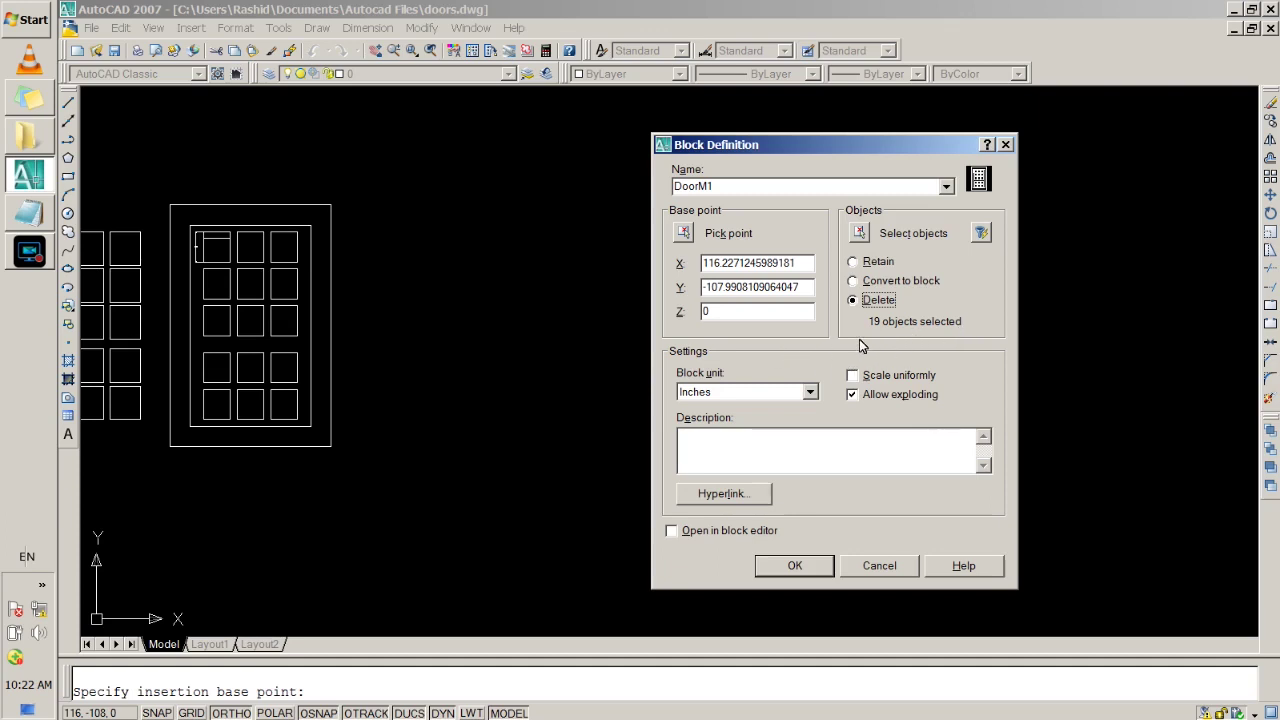
click(872, 308)
click(792, 568)
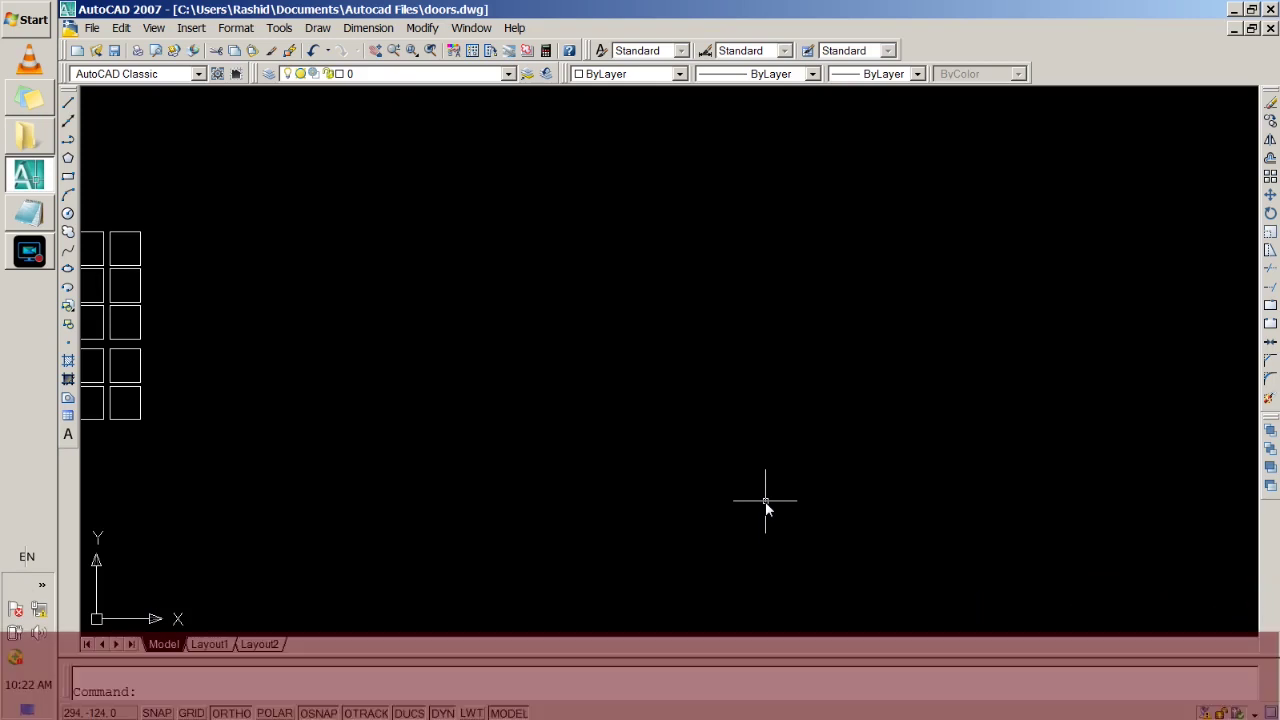
Step: Insert DoorM1 at scale 1 and rotation 0, picking its insertion point on screen
text(l)
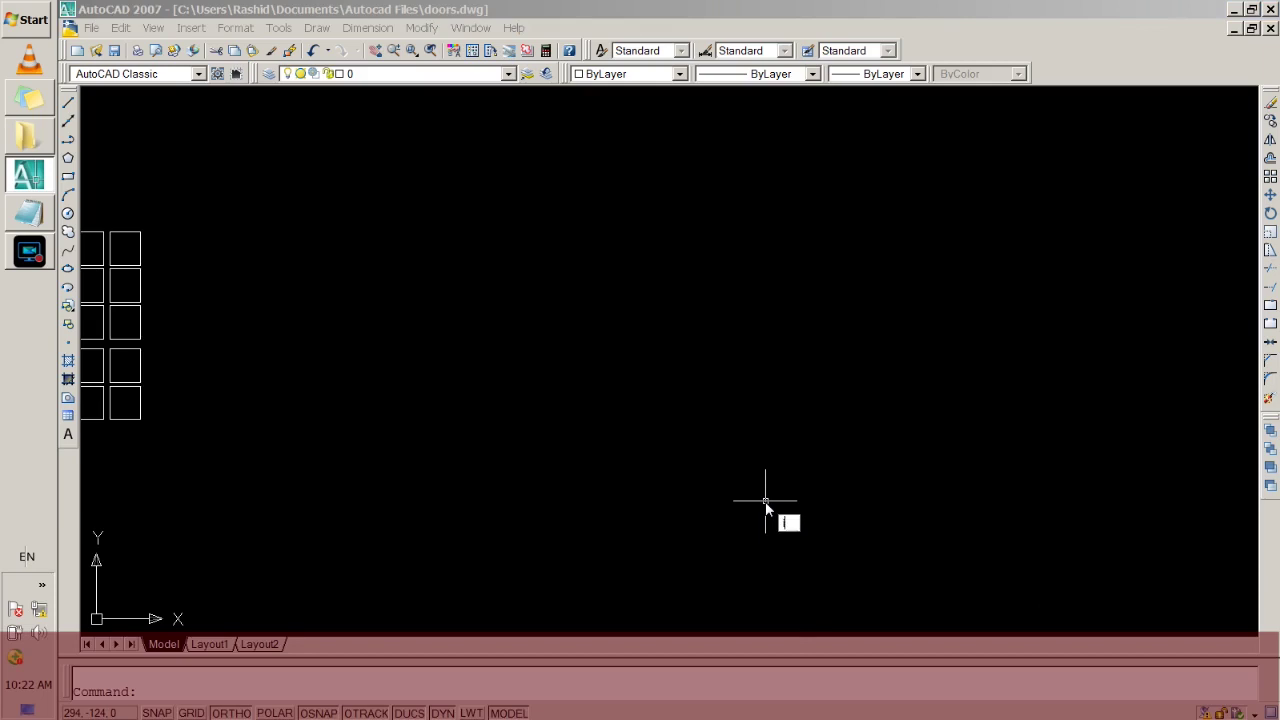
text(rt)
key(BackSpace)
key(BackSpace)
key(BackSpace)
key(BackSpace)
key(BackSpace)
text(i)
key(Return)
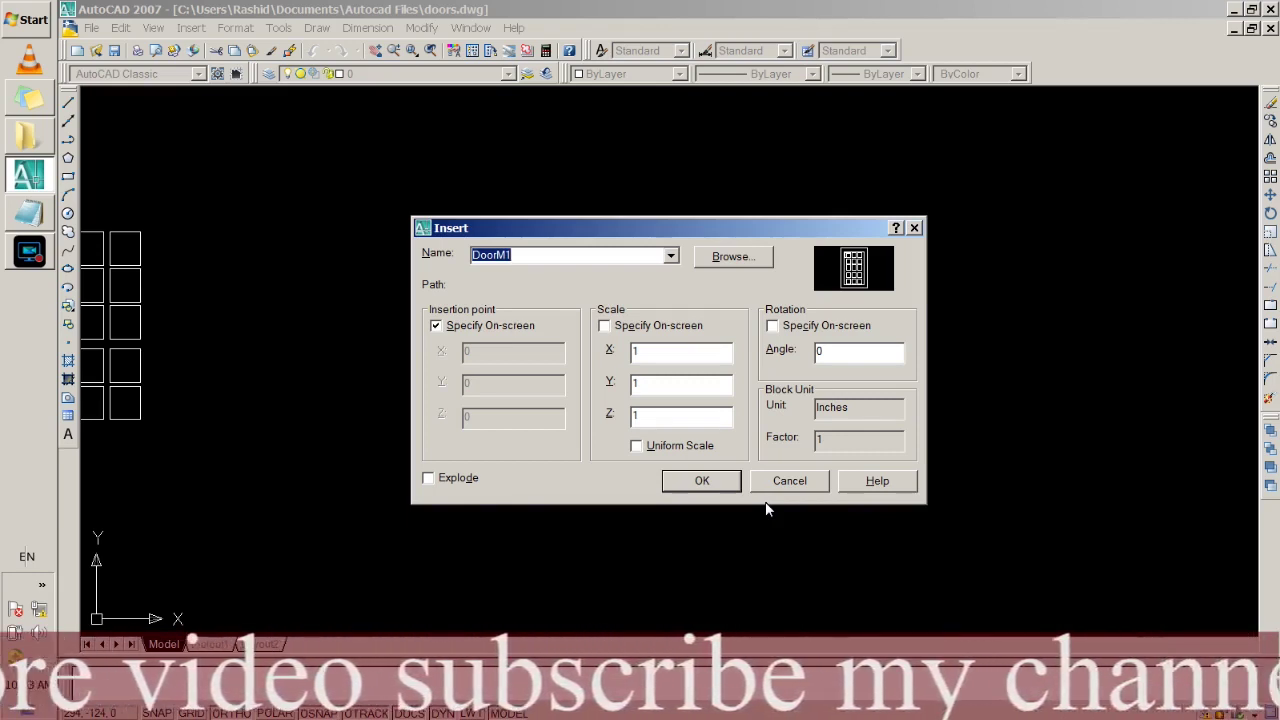
click(672, 257)
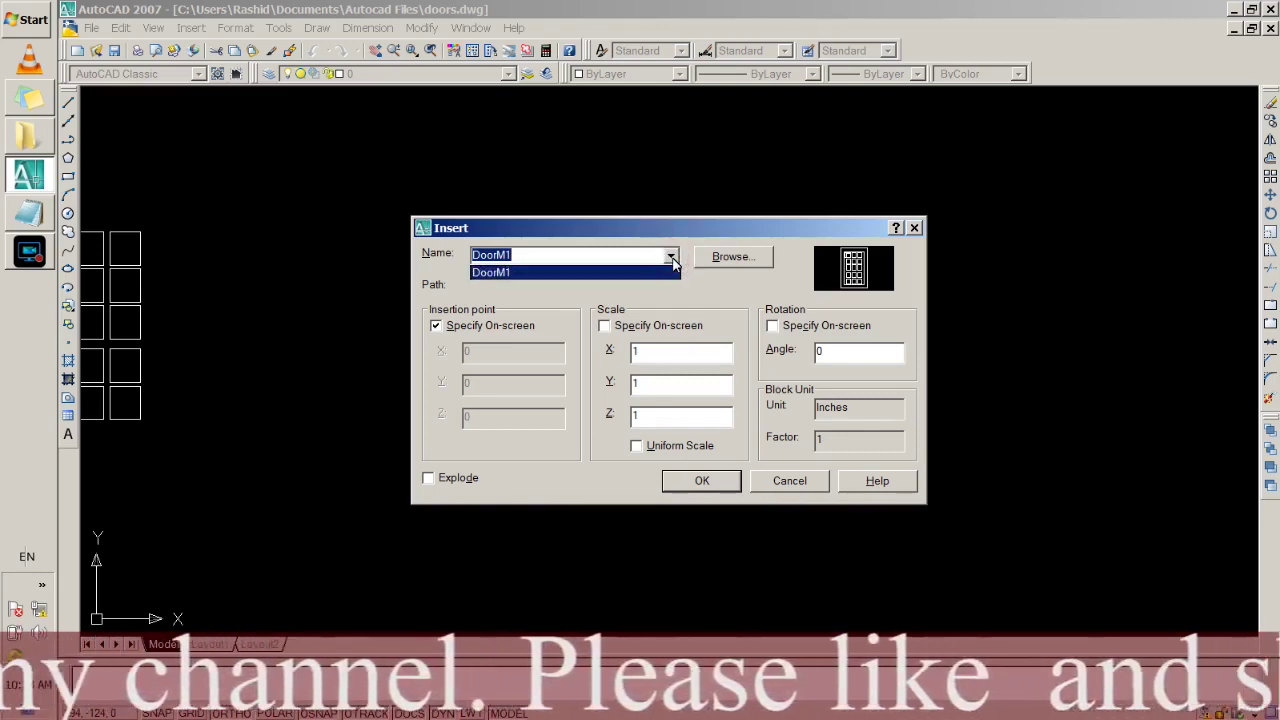
click(672, 257)
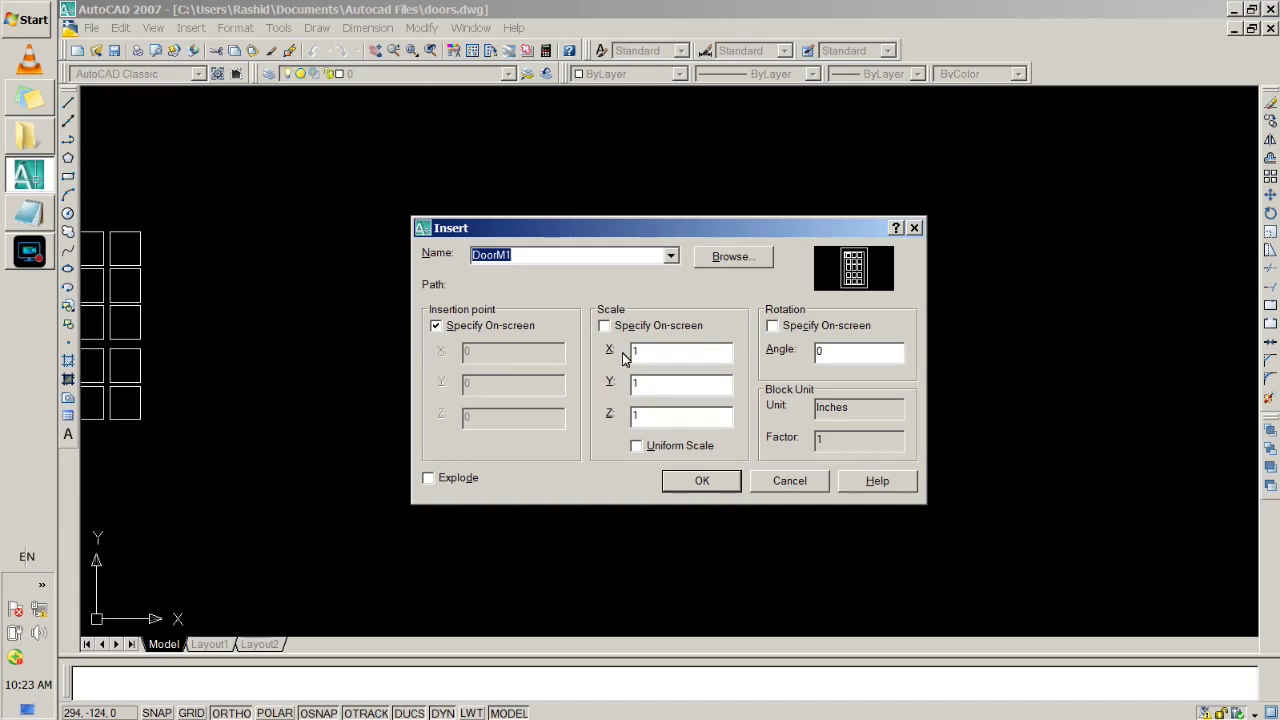
click(437, 326)
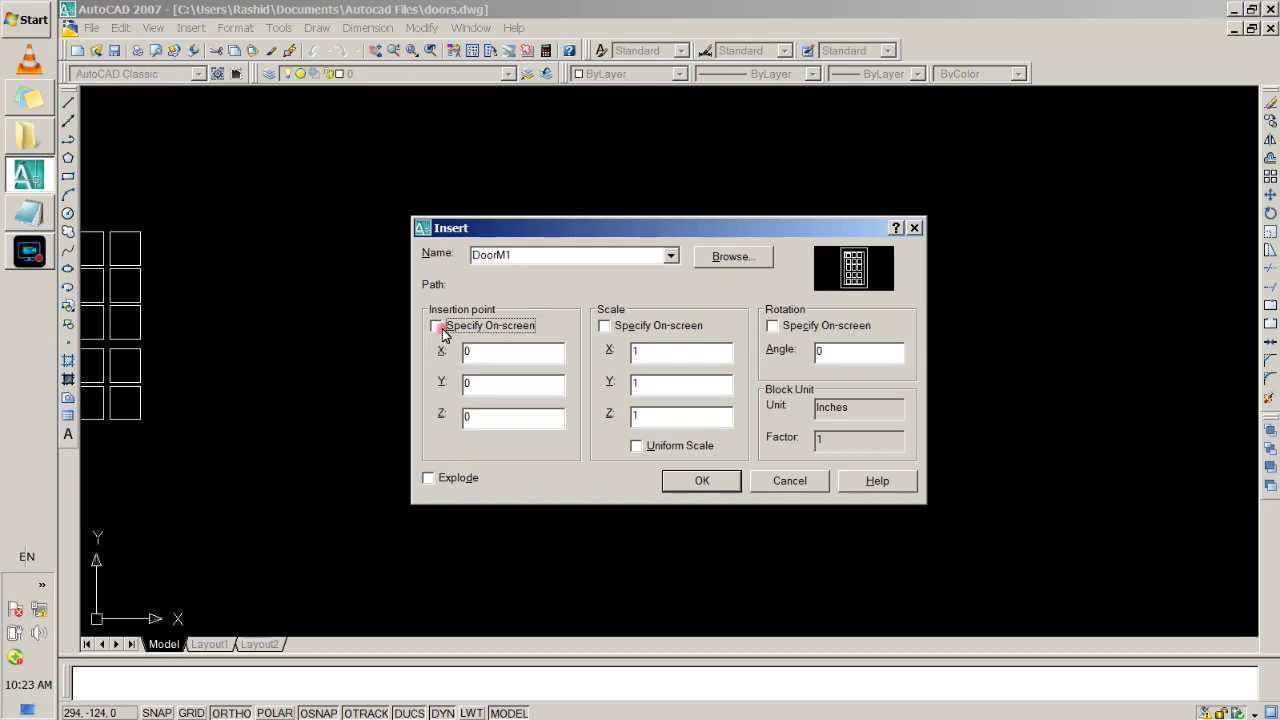
click(437, 326)
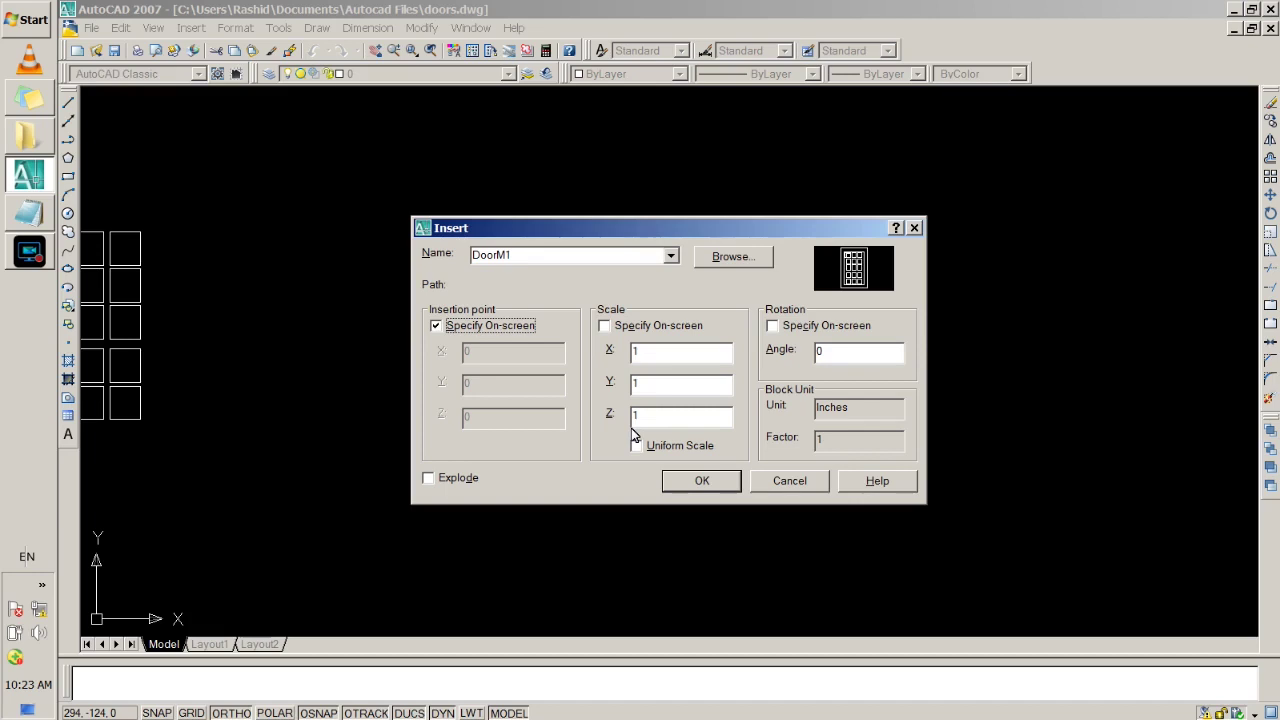
click(702, 480)
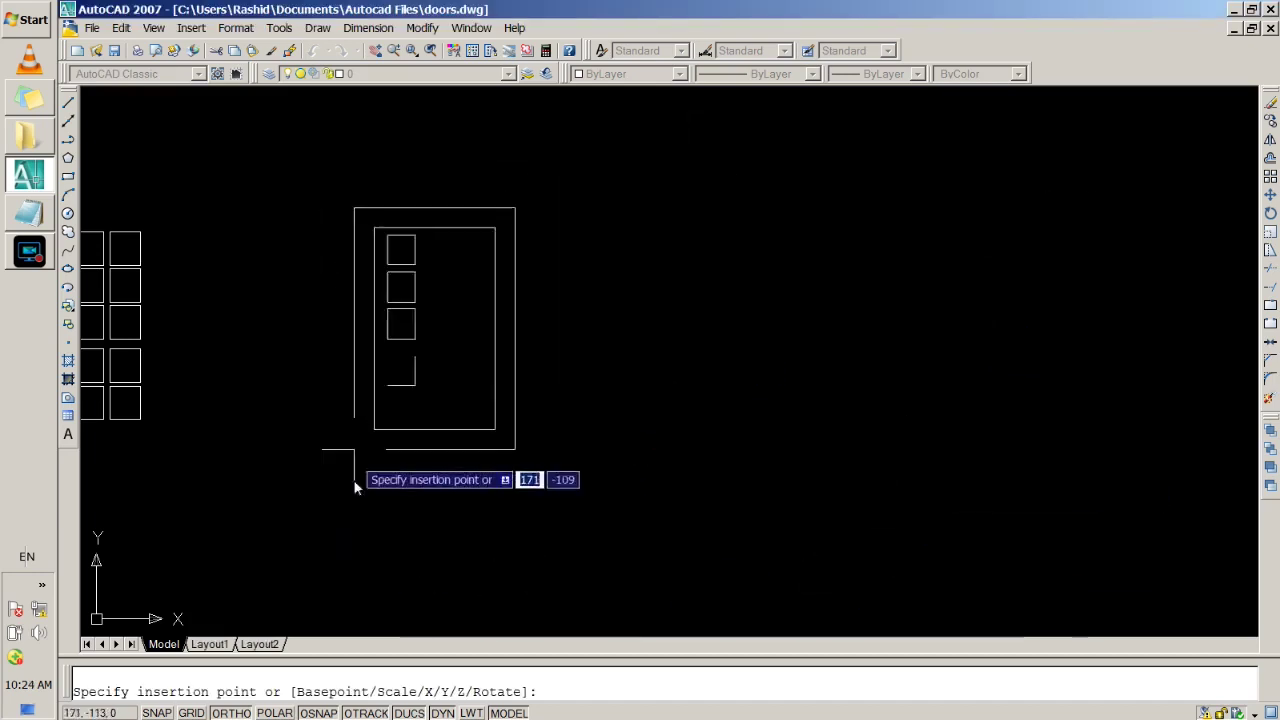
click(294, 386)
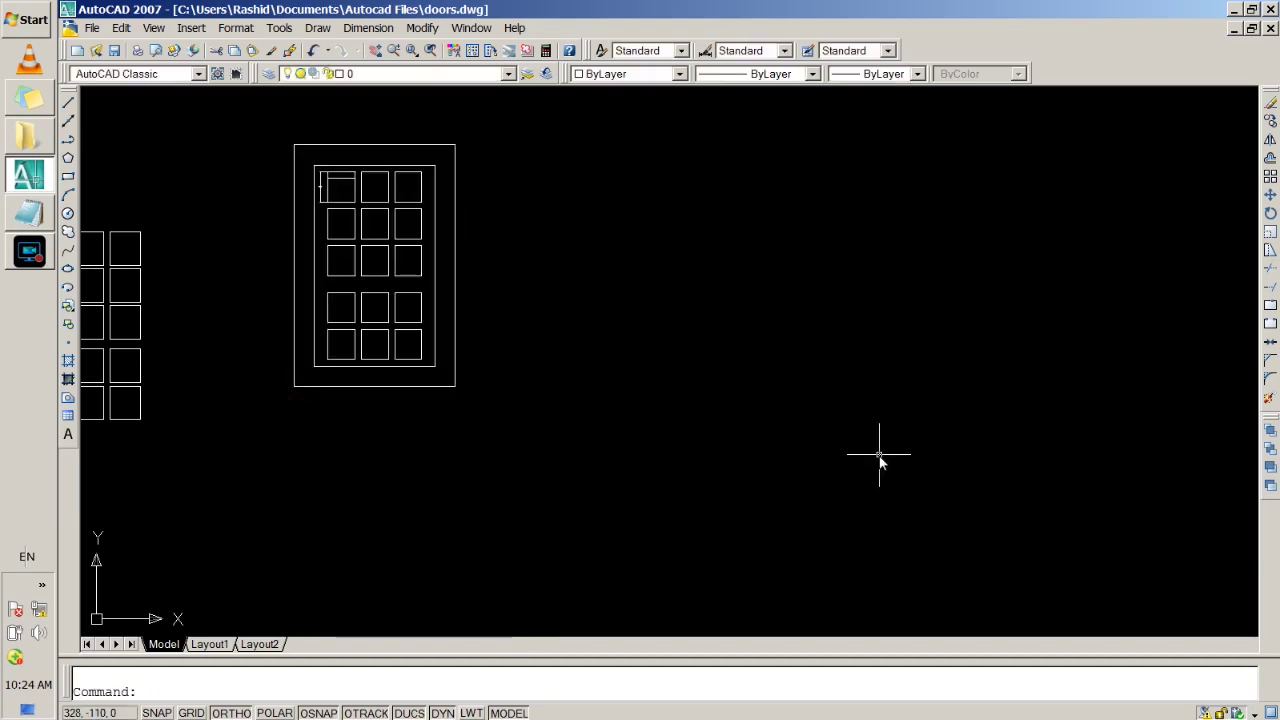
Step: Insert another DoorM1 at typed insertion point X 400, Y 0
key(Return)
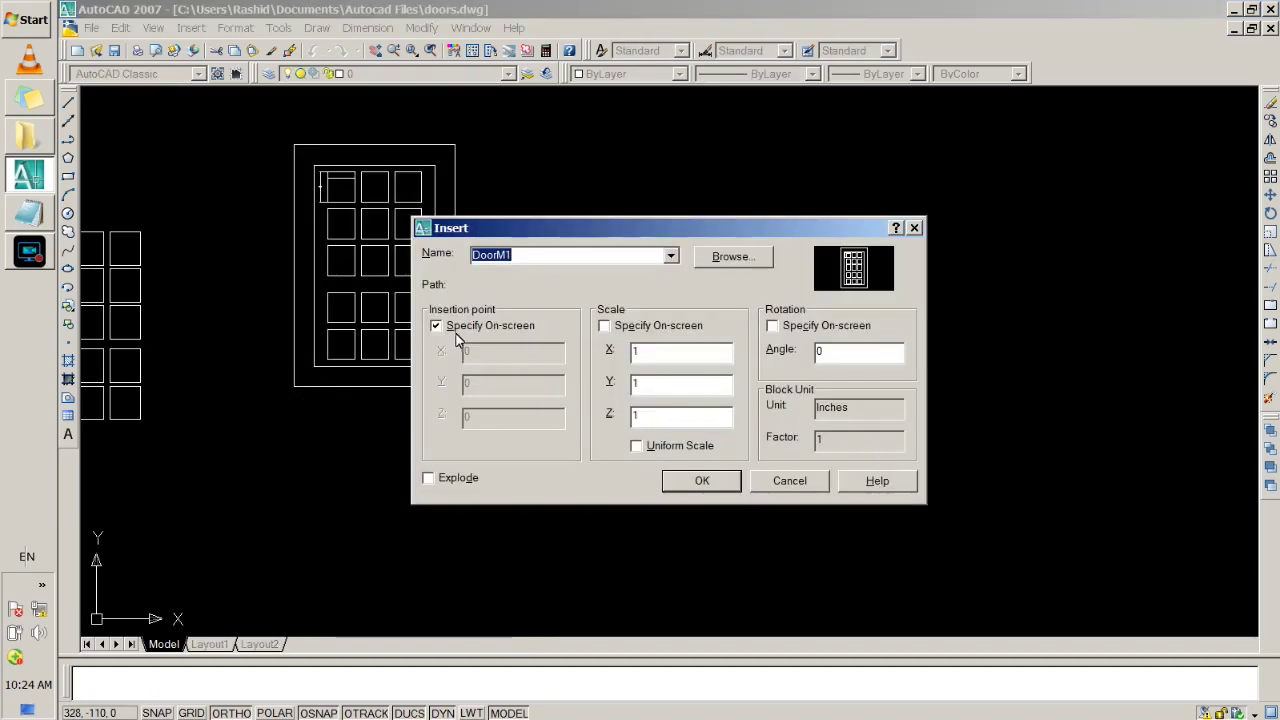
click(436, 325)
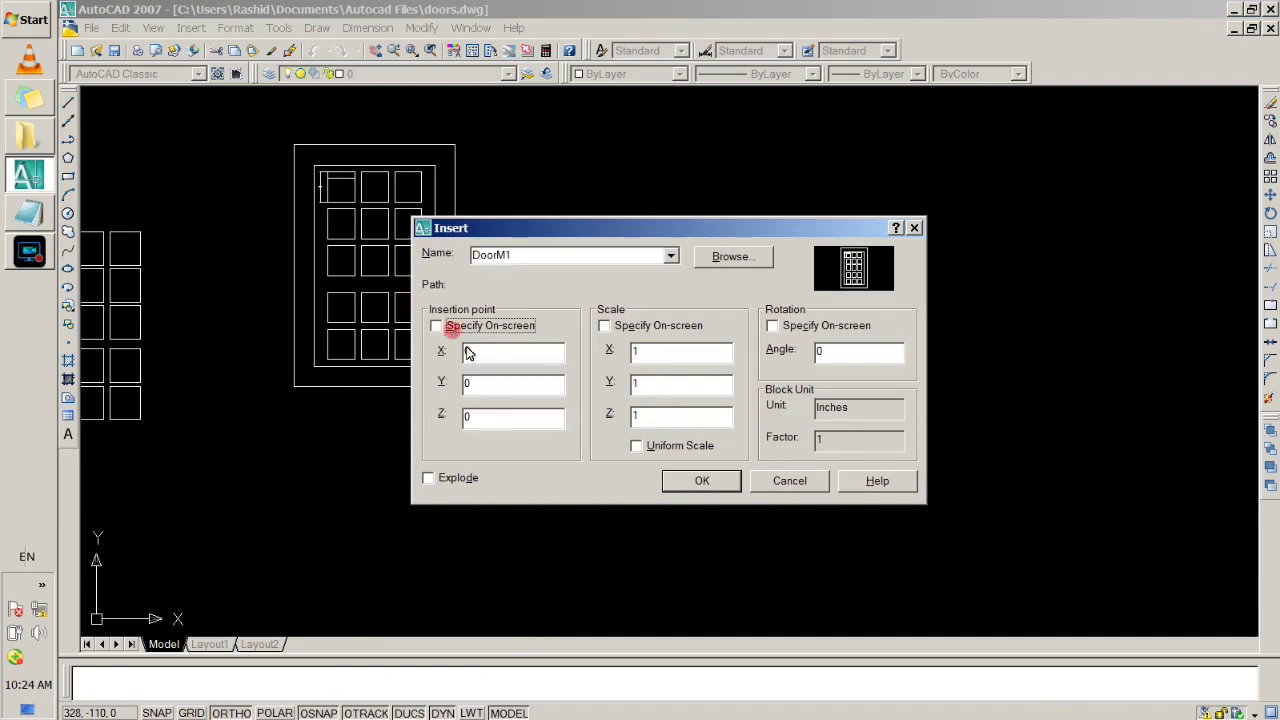
drag(480, 352, 530, 354)
text(2)
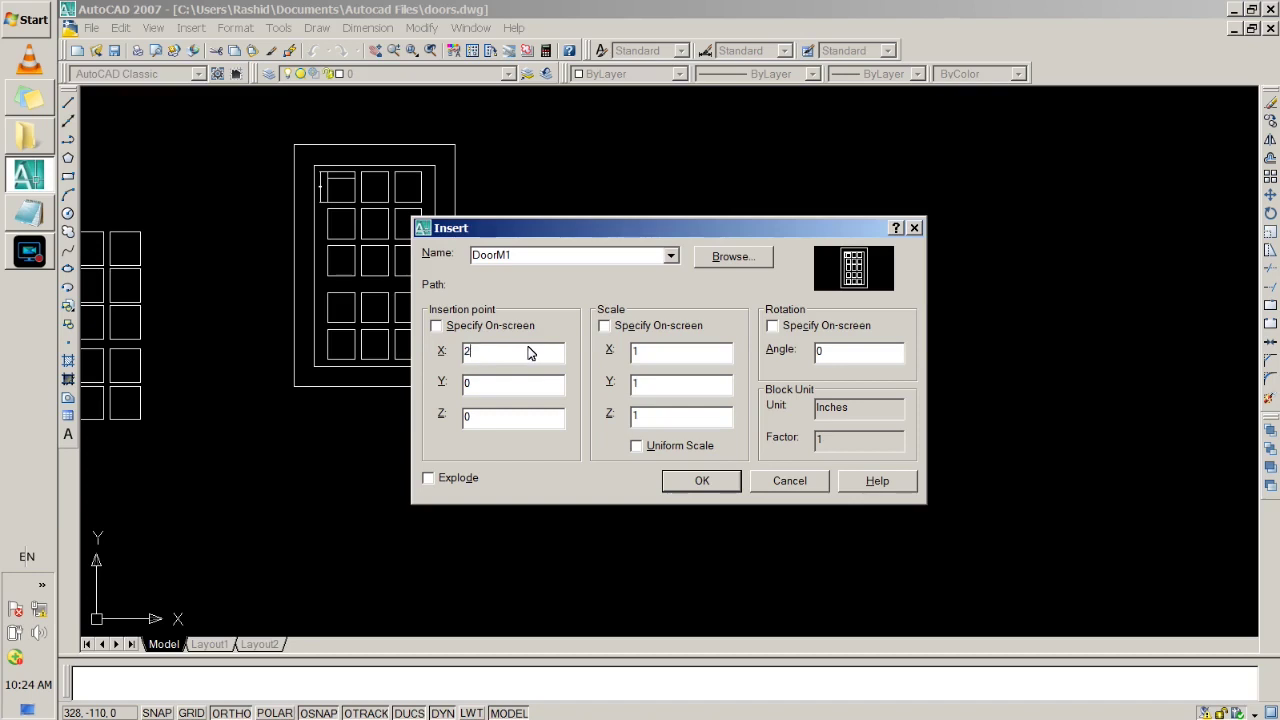
key(BackSpace)
text(400)
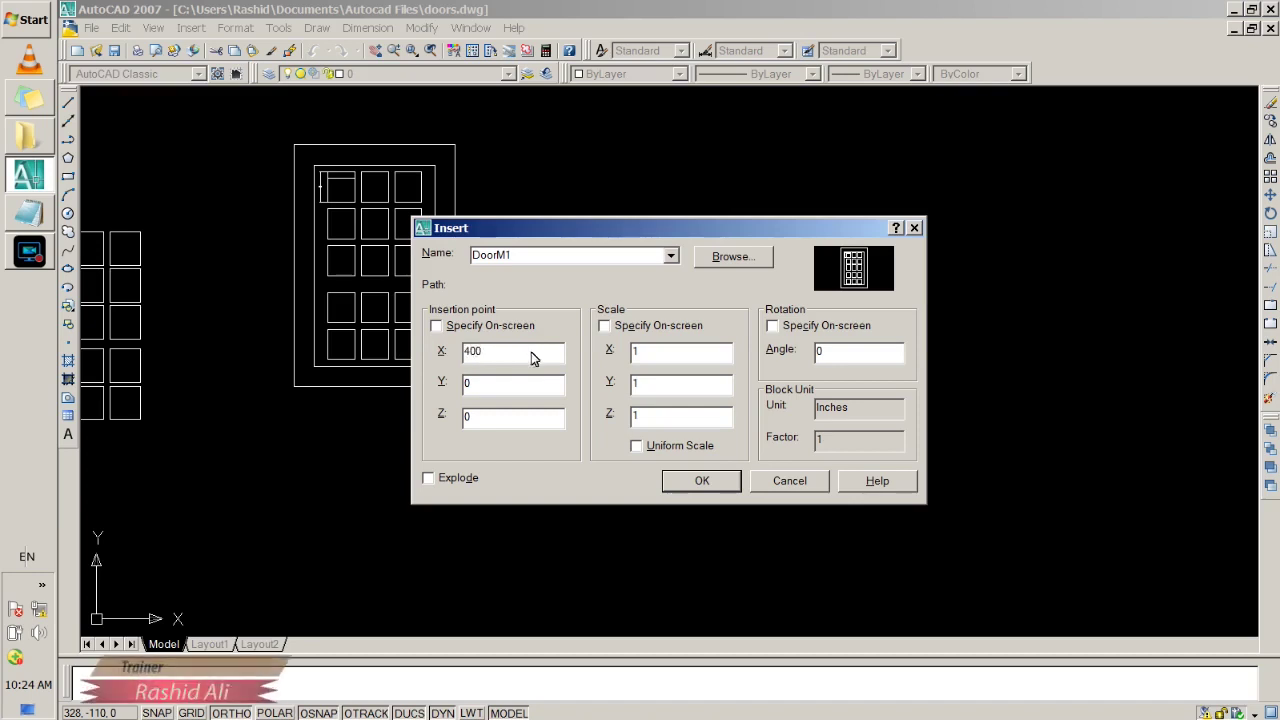
drag(486, 387, 422, 386)
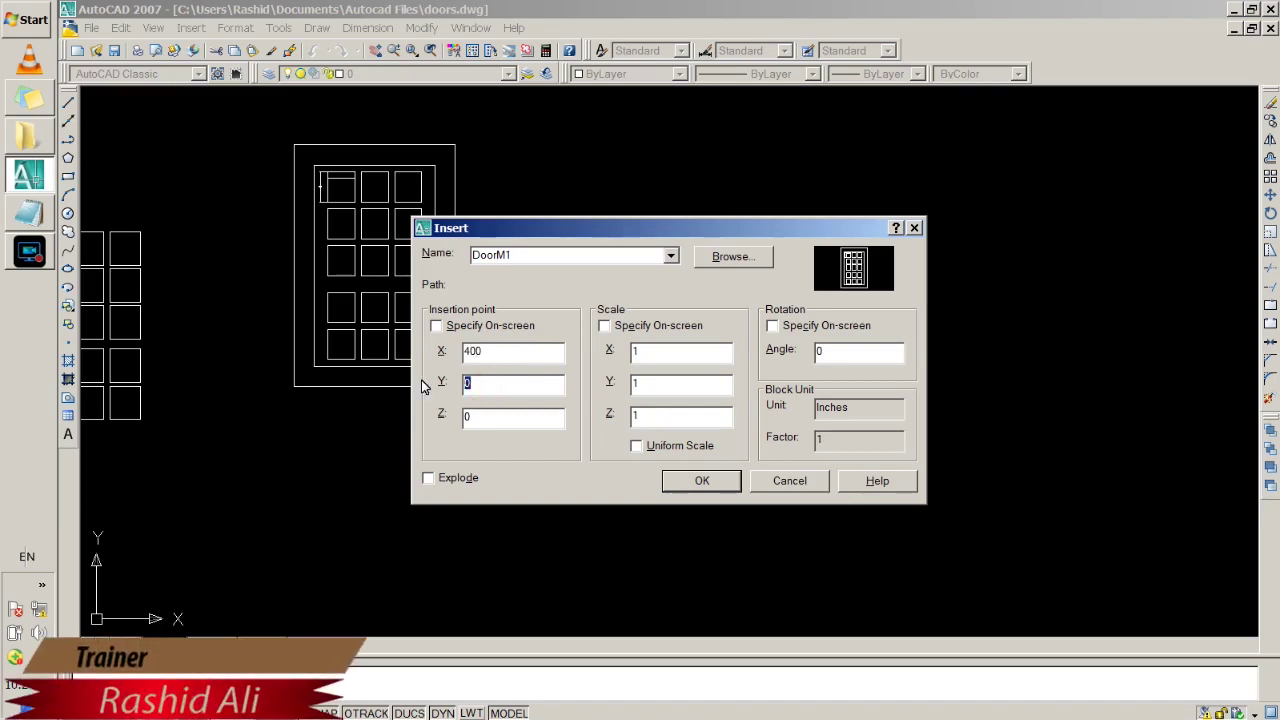
text(50)
click(701, 480)
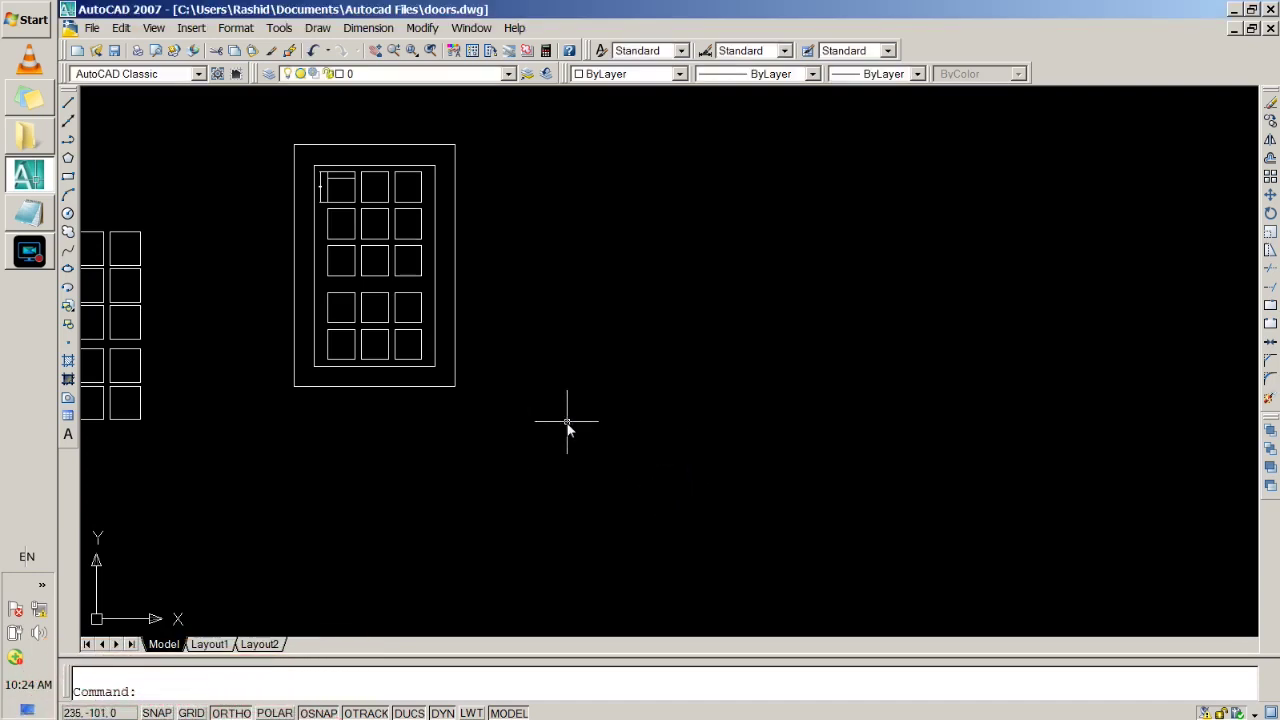
Step: Zoom and pan to inspect the new door alongside the other door drawings
scroll(579, 417, down, 2)
scroll(579, 417, down, 3)
scroll(663, 363, up, 1)
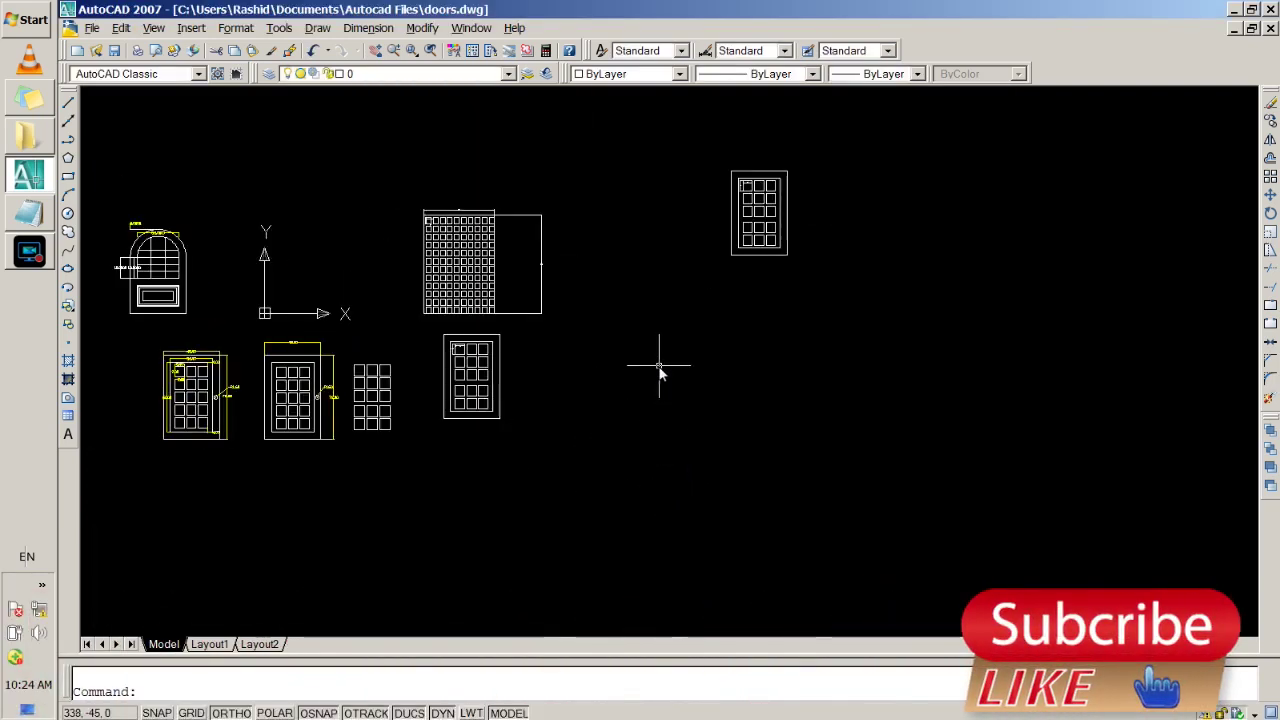
click(737, 392)
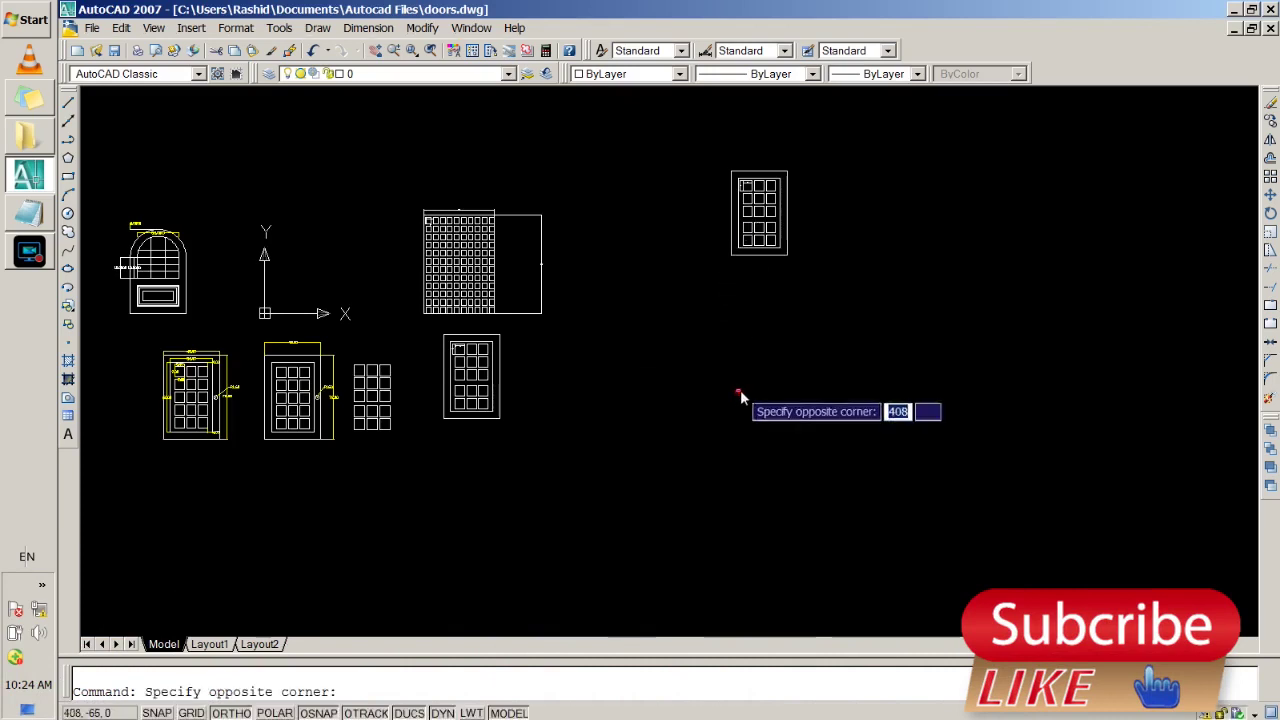
click(803, 277)
scroll(850, 205, up, 2)
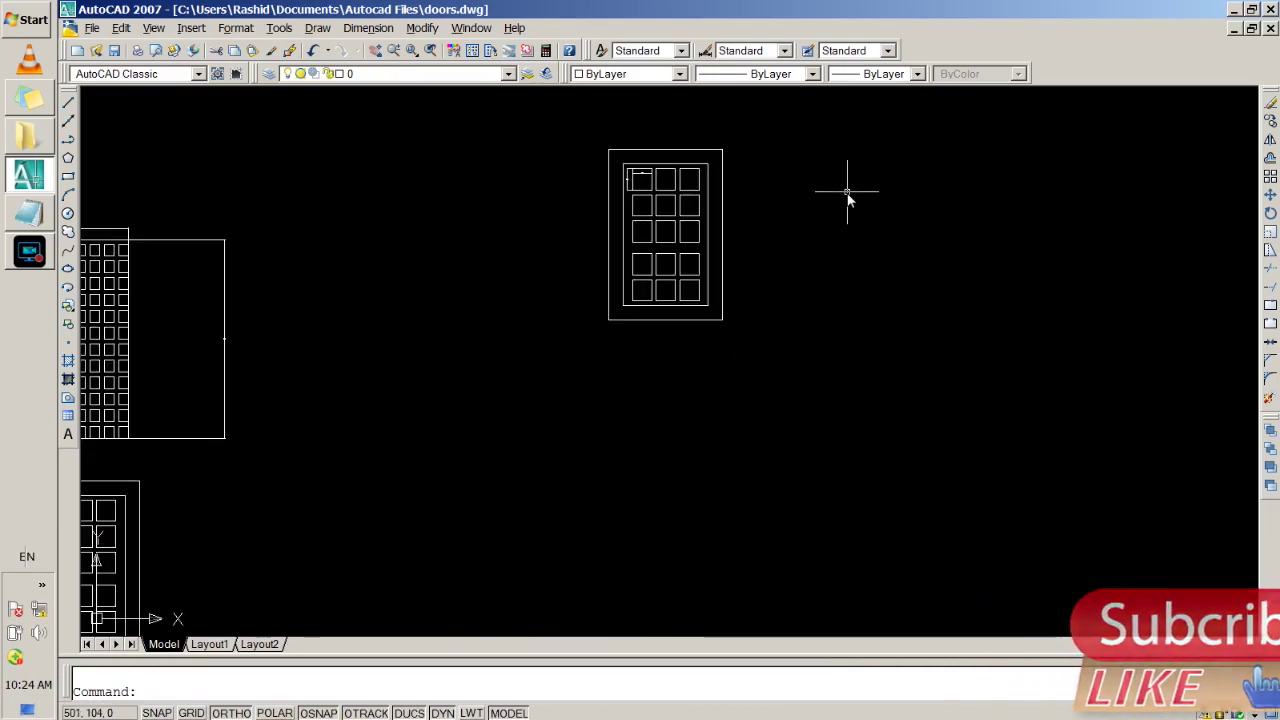
scroll(849, 194, up, 1)
scroll(849, 194, up, 2)
scroll(840, 200, down, 1)
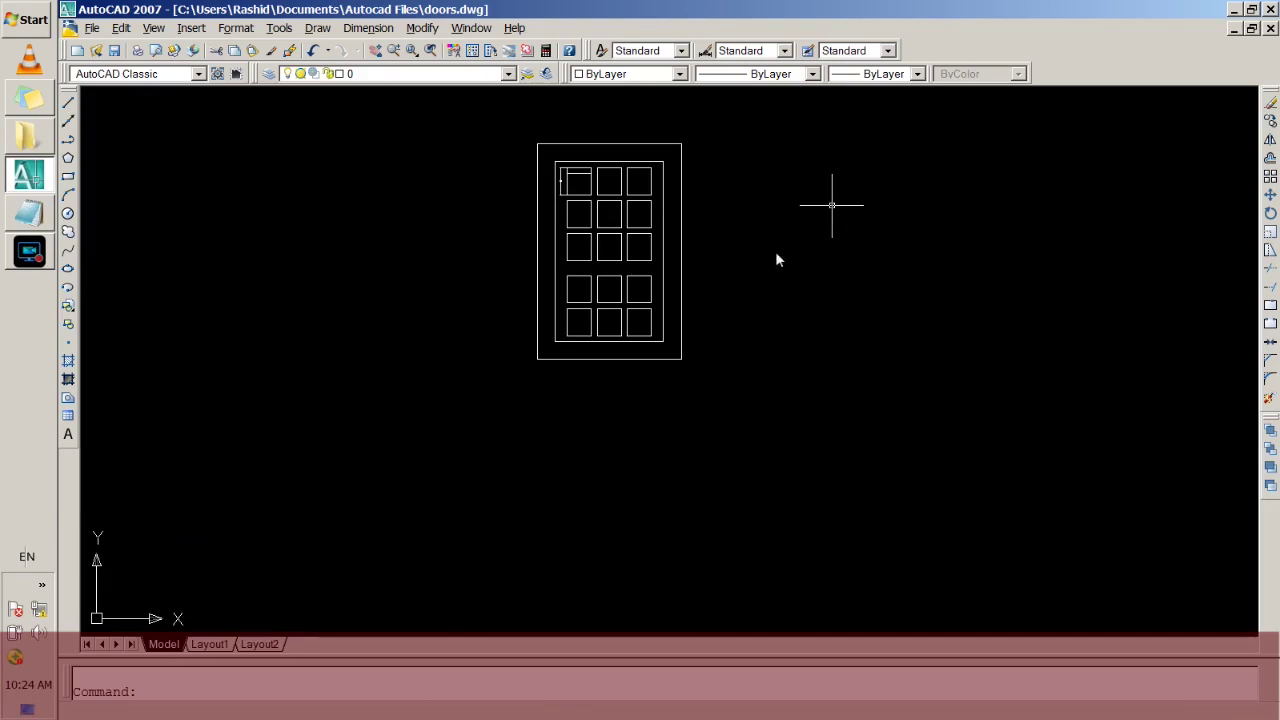
scroll(696, 308, down, 2)
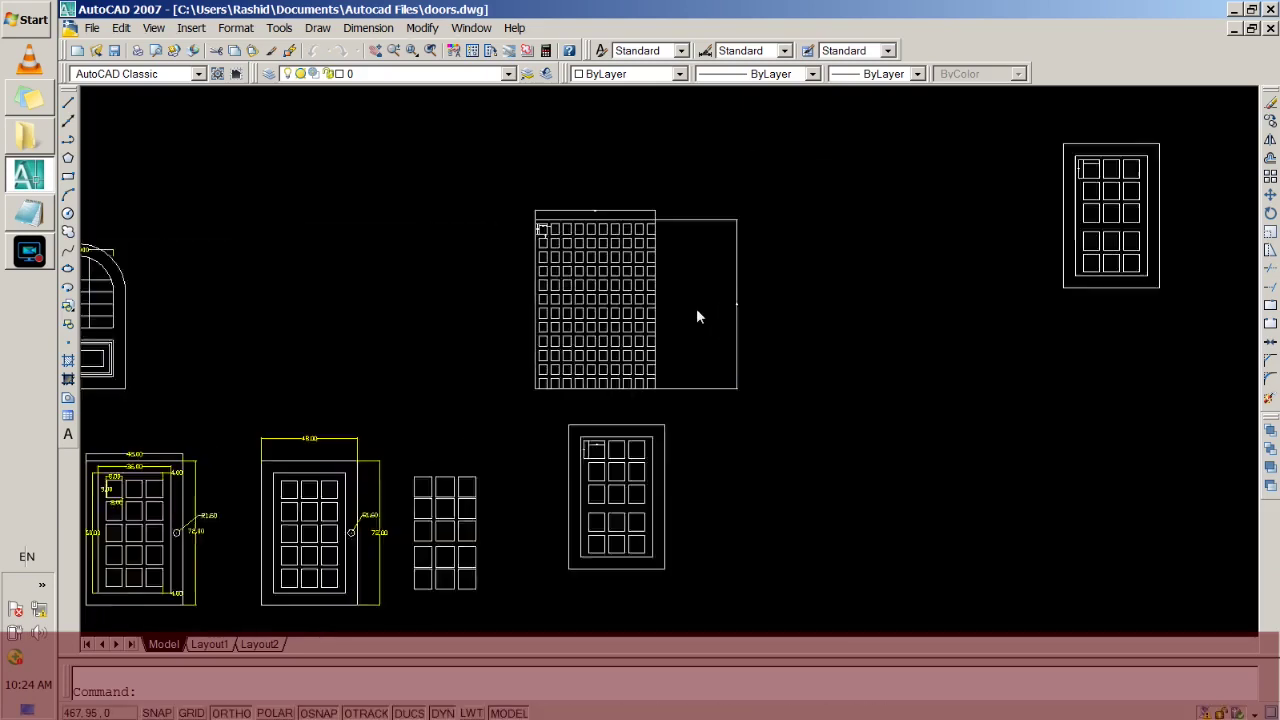
scroll(914, 257, up, 3)
scroll(920, 262, down, 2)
scroll(920, 262, down, 2)
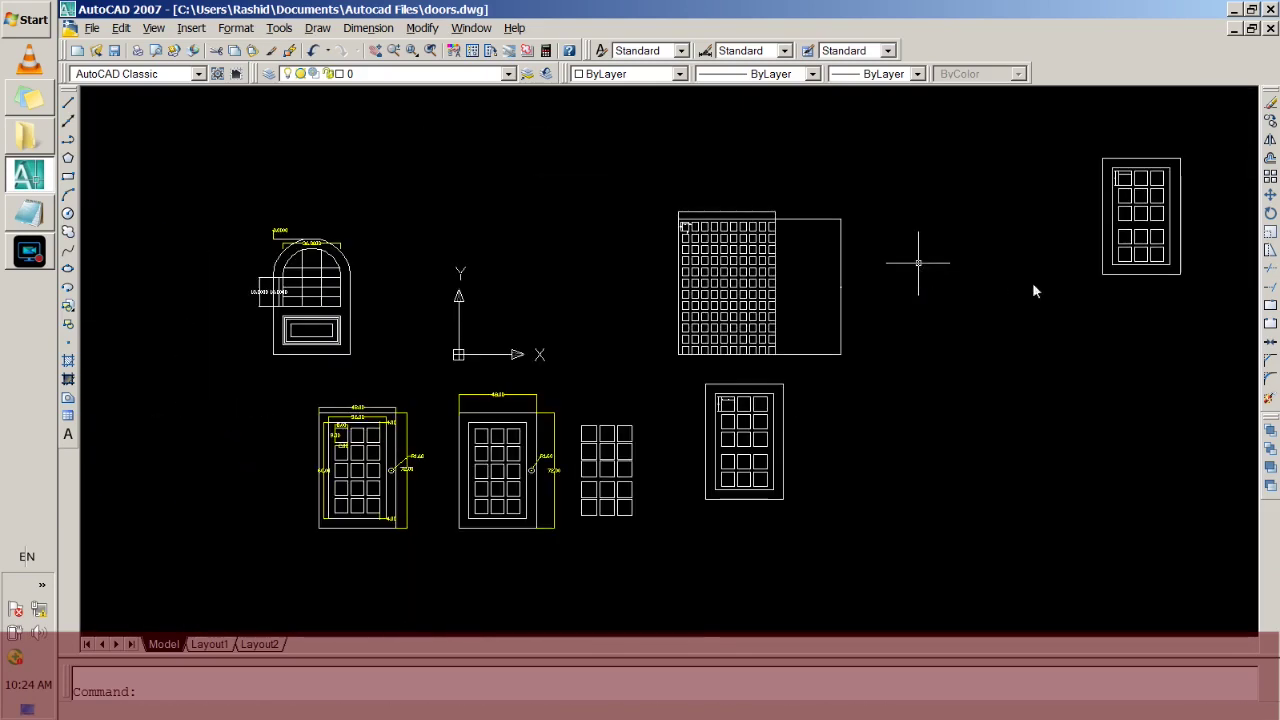
middle_drag(967, 255, 411, 435)
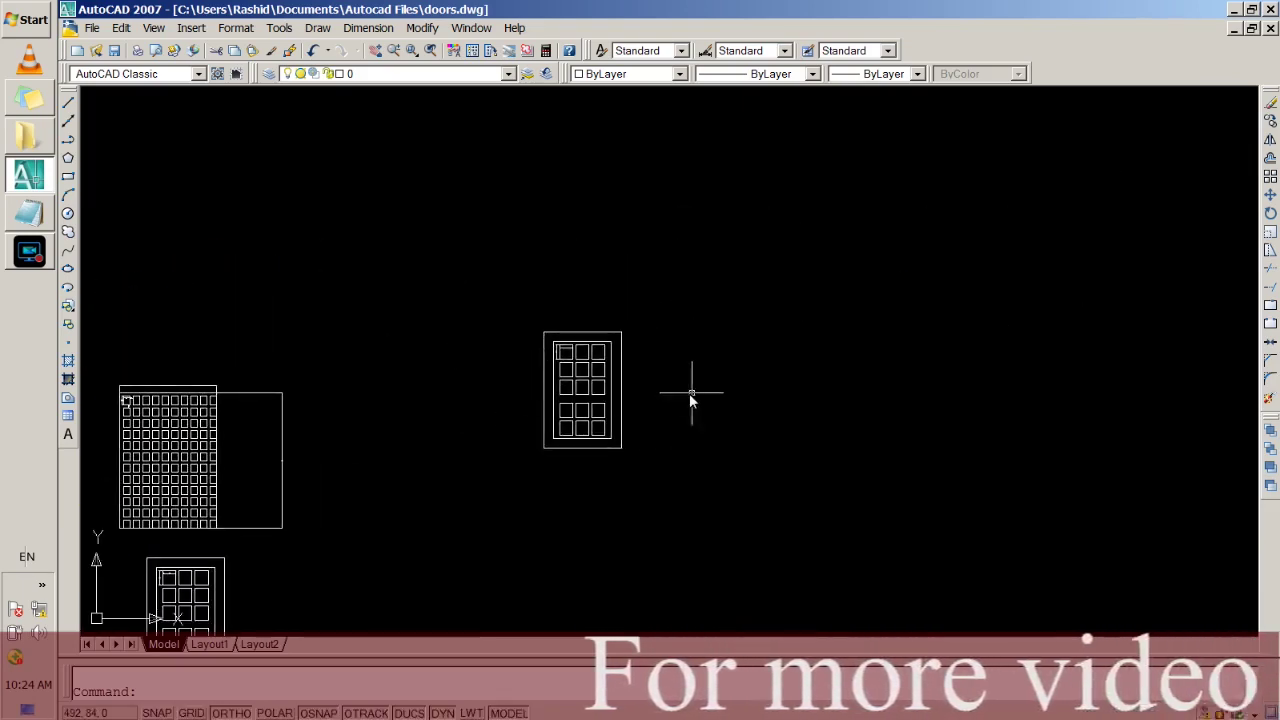
scroll(614, 425, up, 4)
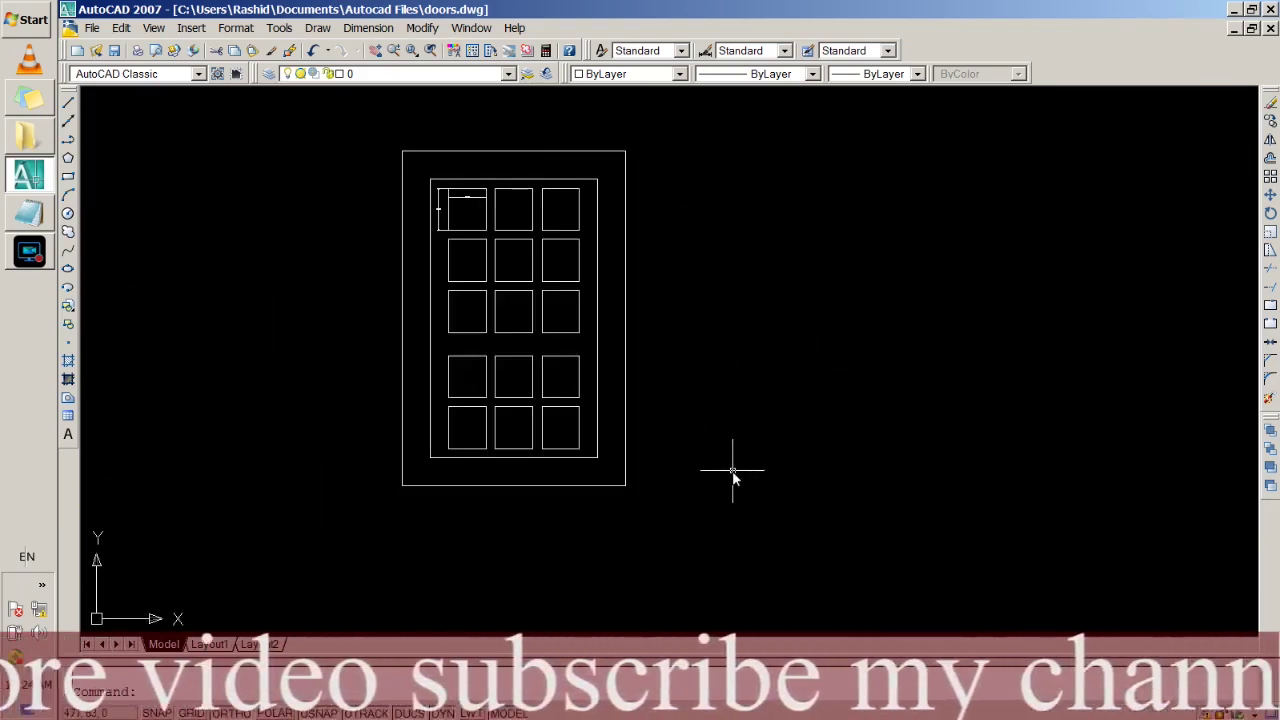
Step: Reopen Insert for DoorM1 with on-screen insertion point and scale 1, 1, 1
text(insert)
key(Return)
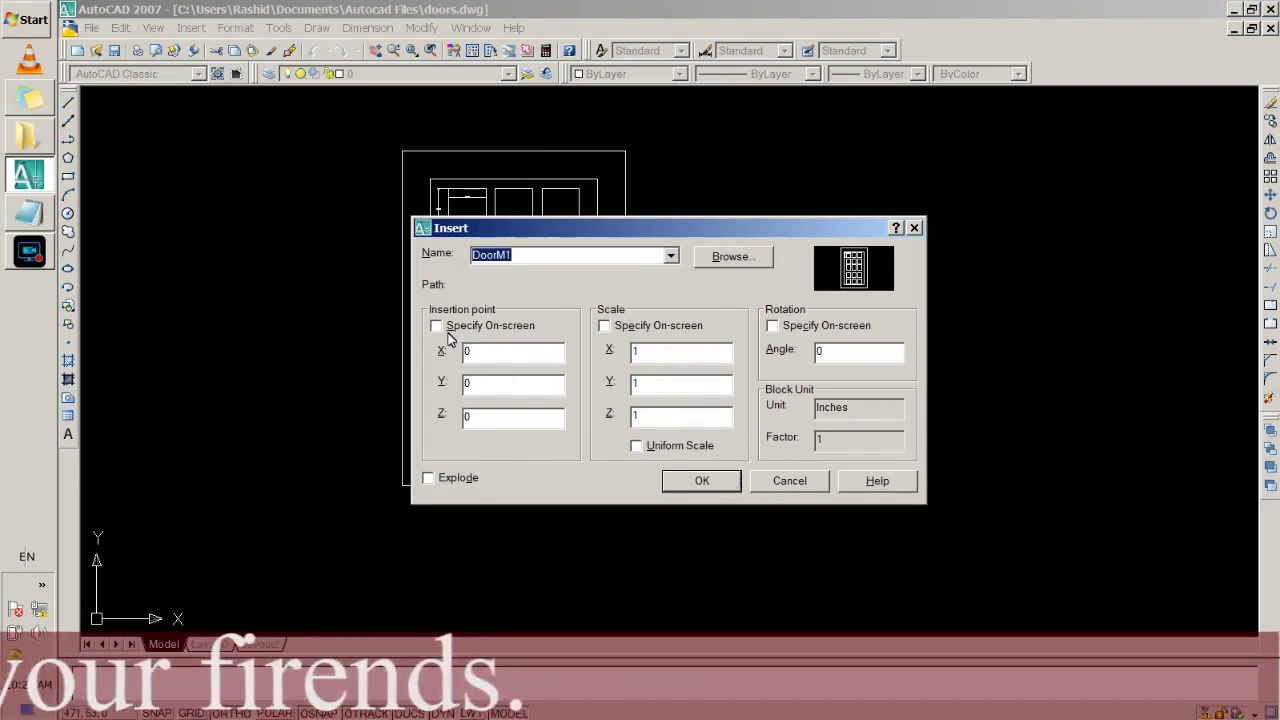
click(440, 327)
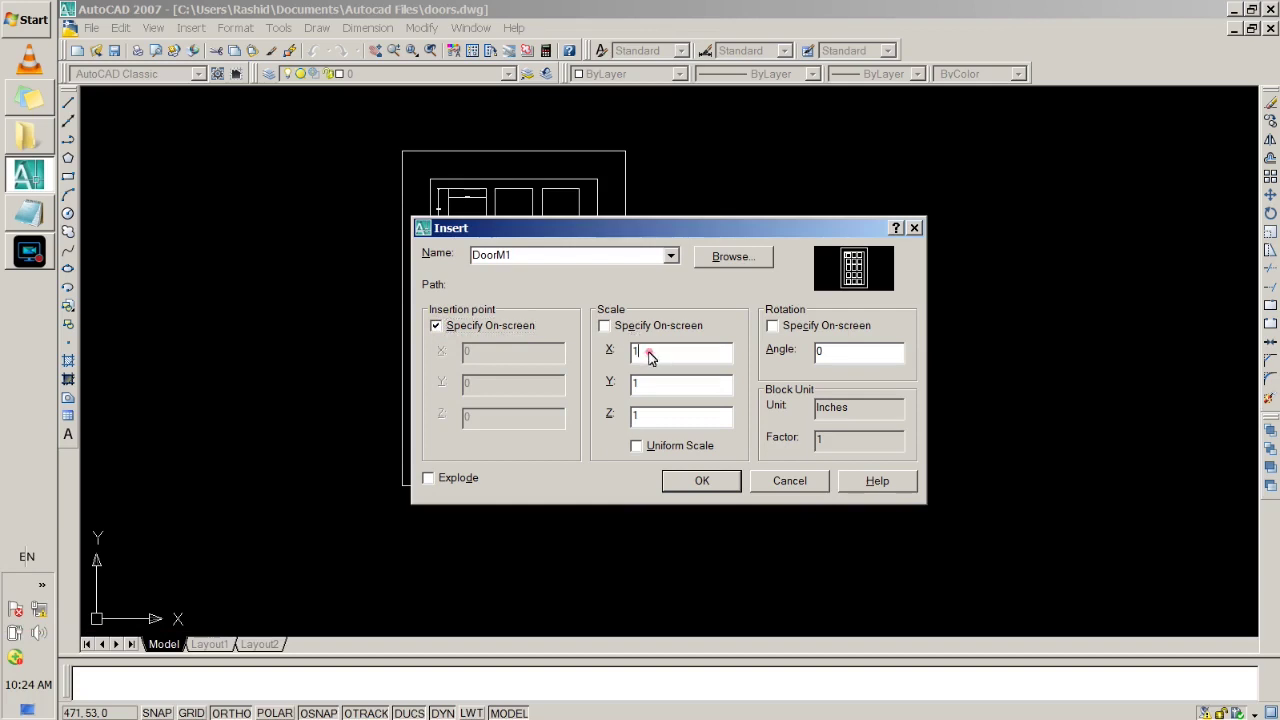
click(648, 352)
click(648, 385)
click(662, 418)
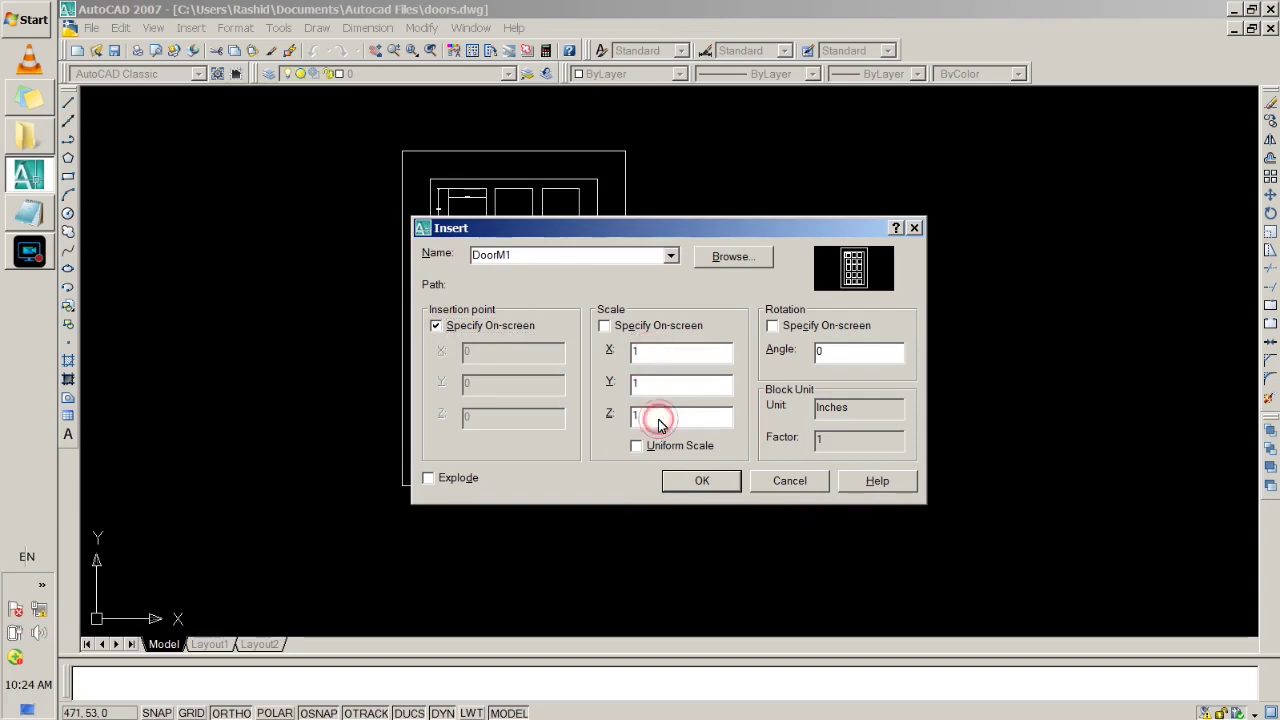
click(653, 355)
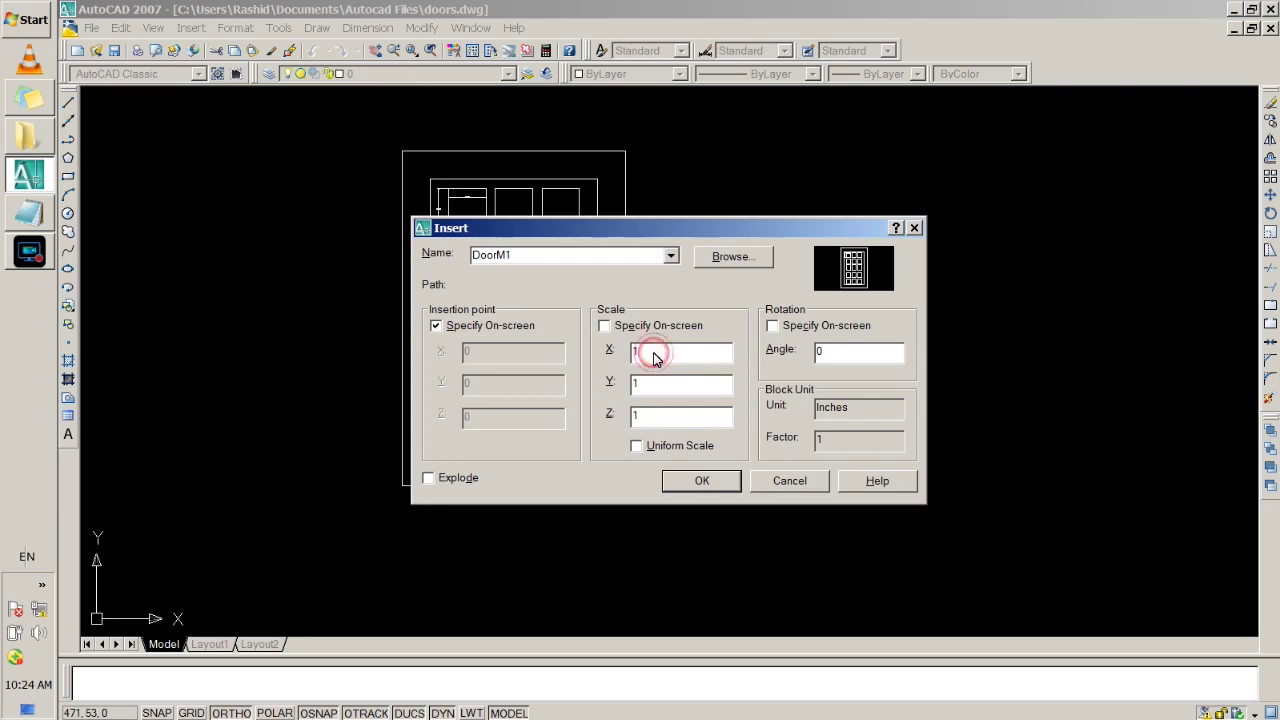
click(656, 392)
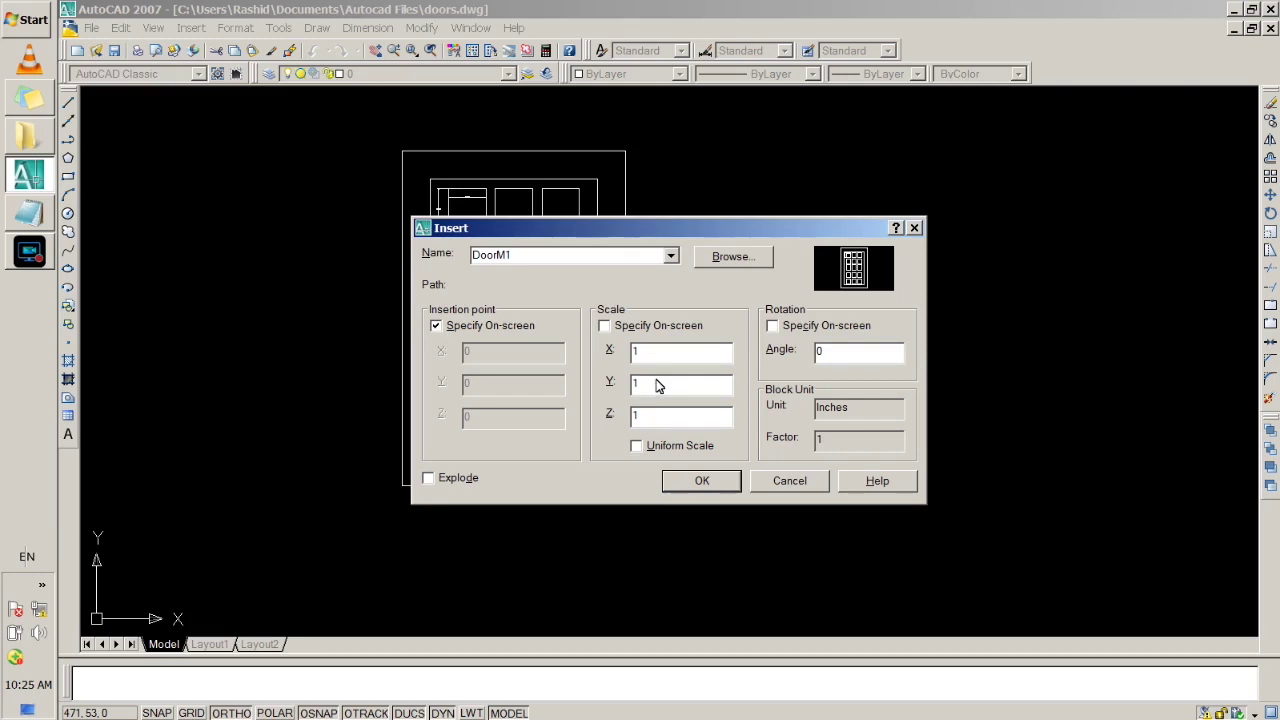
click(651, 351)
click(652, 380)
Step: Place the full-size door right of the first door and zoom in to view it
click(679, 479)
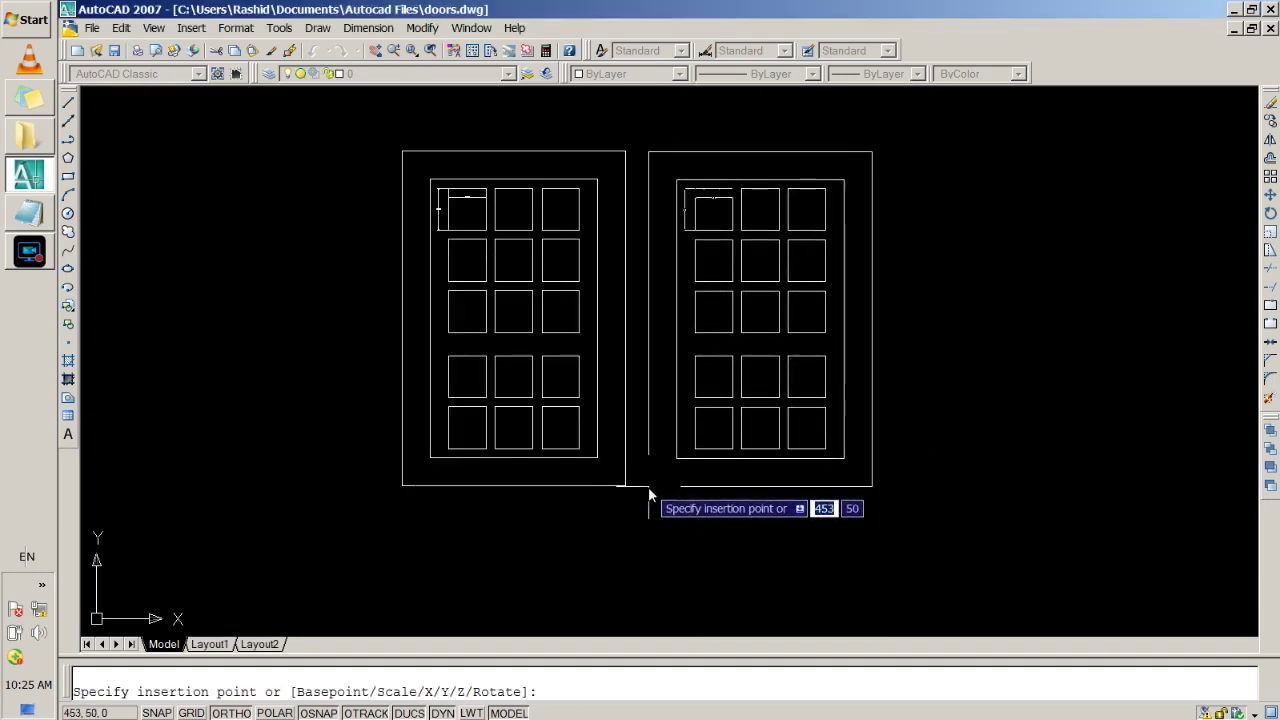
scroll(648, 493, down, 2)
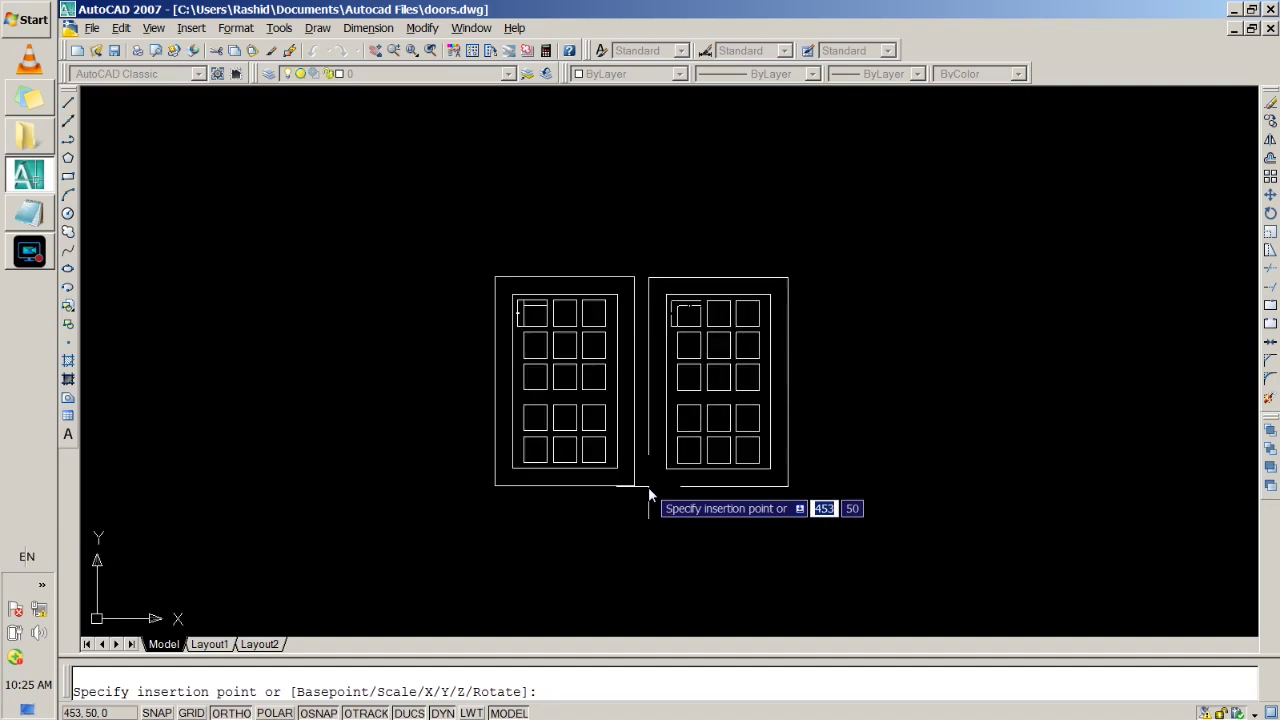
click(679, 480)
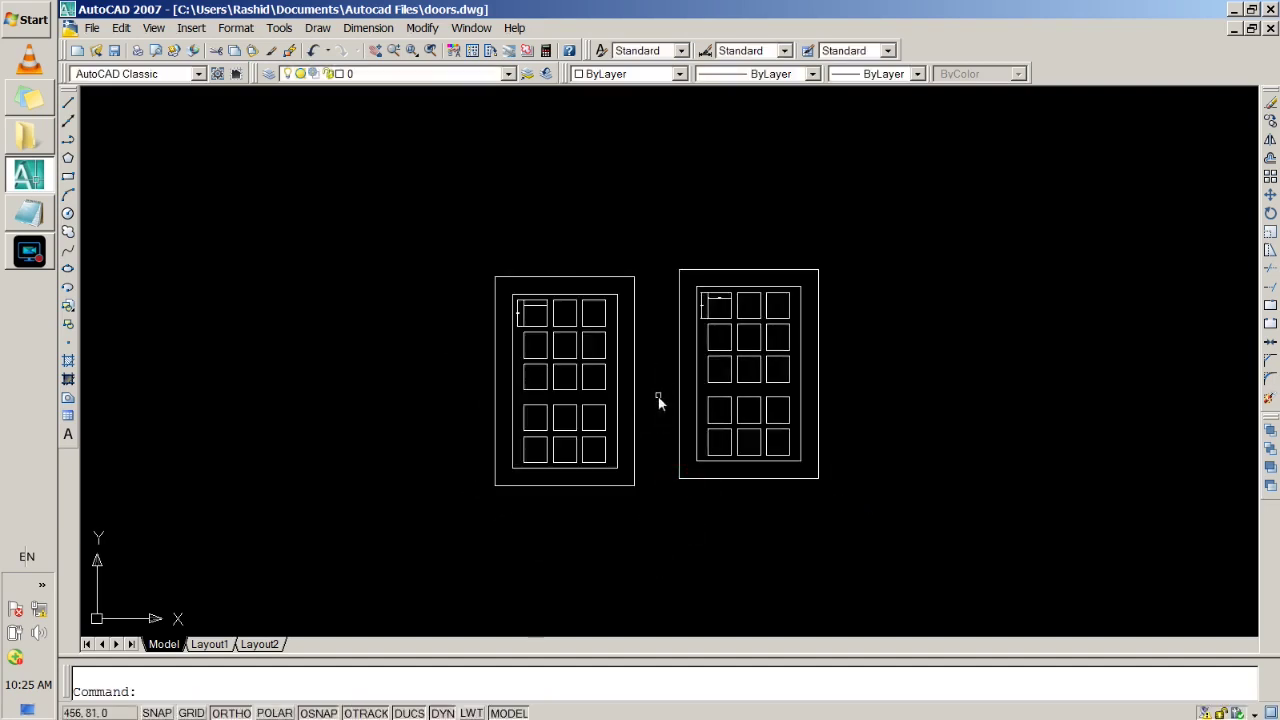
scroll(658, 400, up, 2)
middle_drag(694, 320, 476, 338)
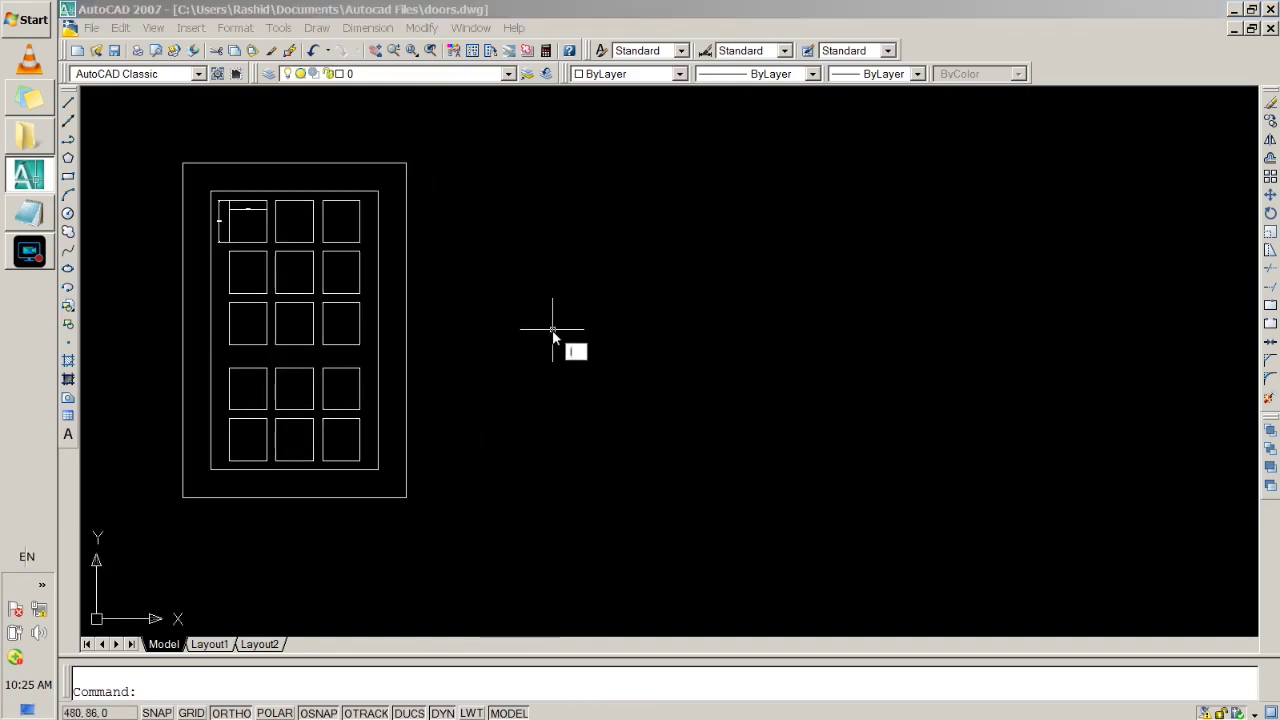
Step: Insert a DoorM1 copy at 0.75 X scale just right of the first door
key(Return)
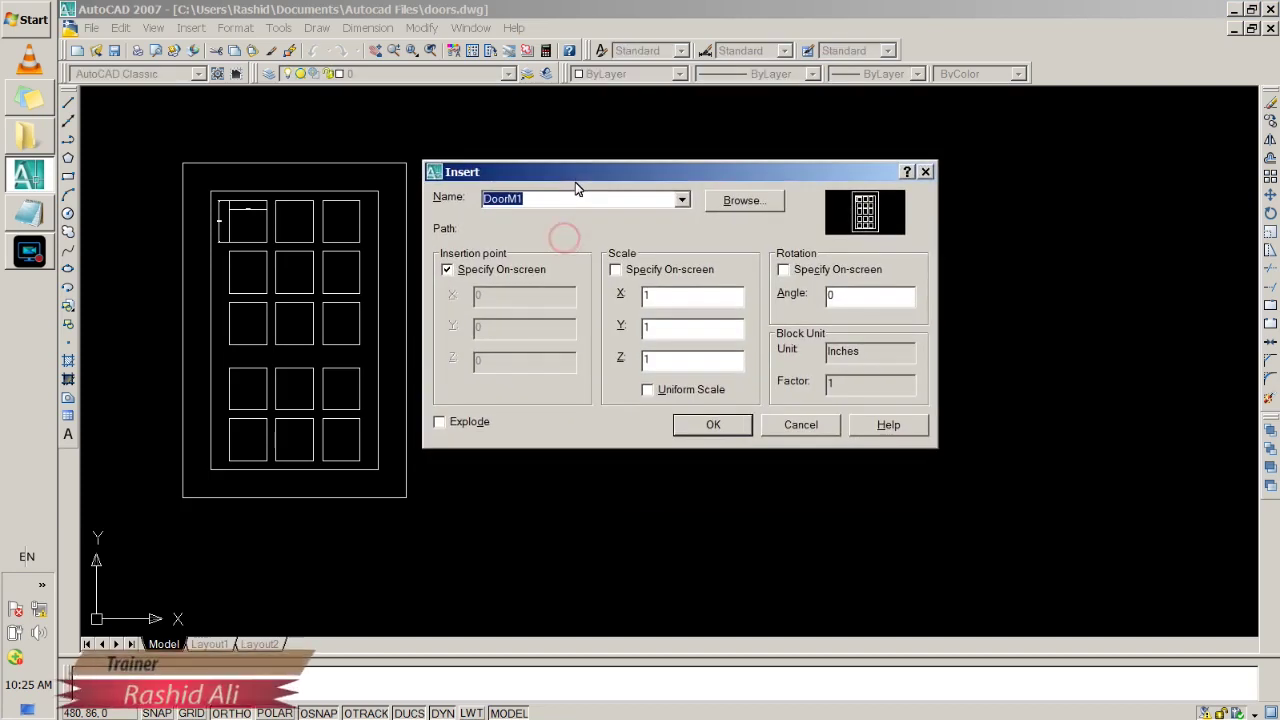
click(665, 340)
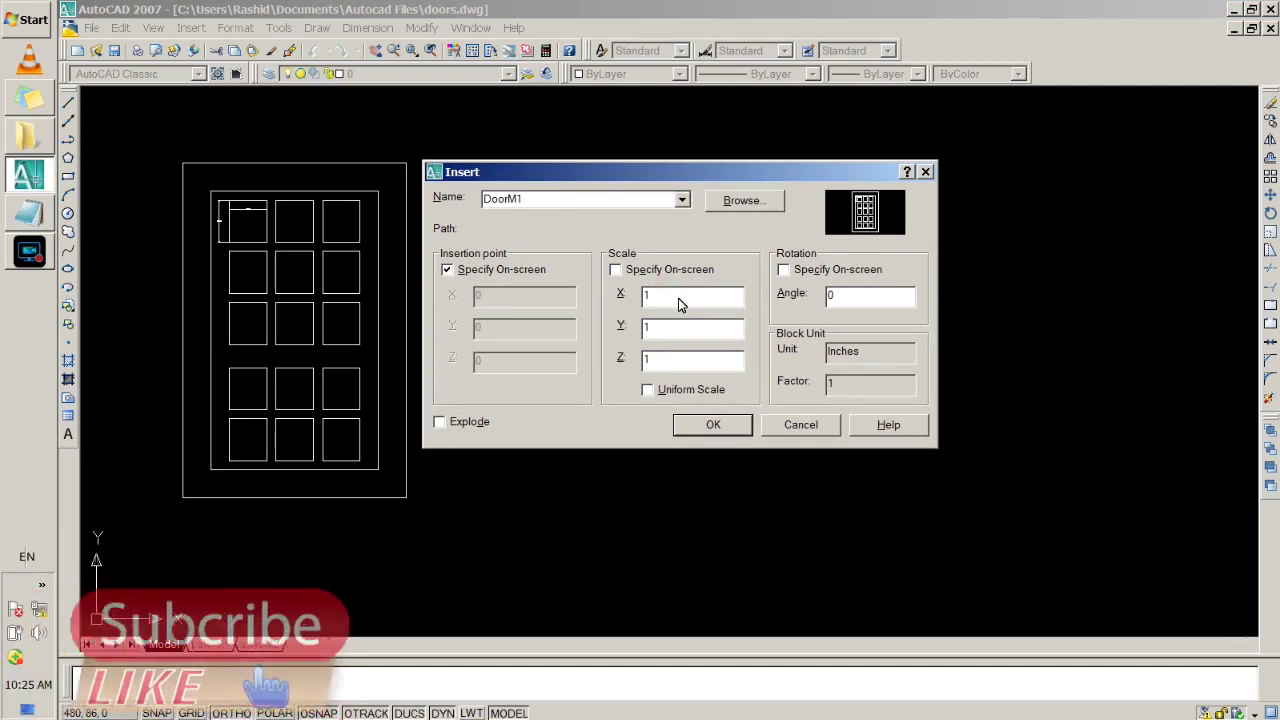
double_click(678, 298)
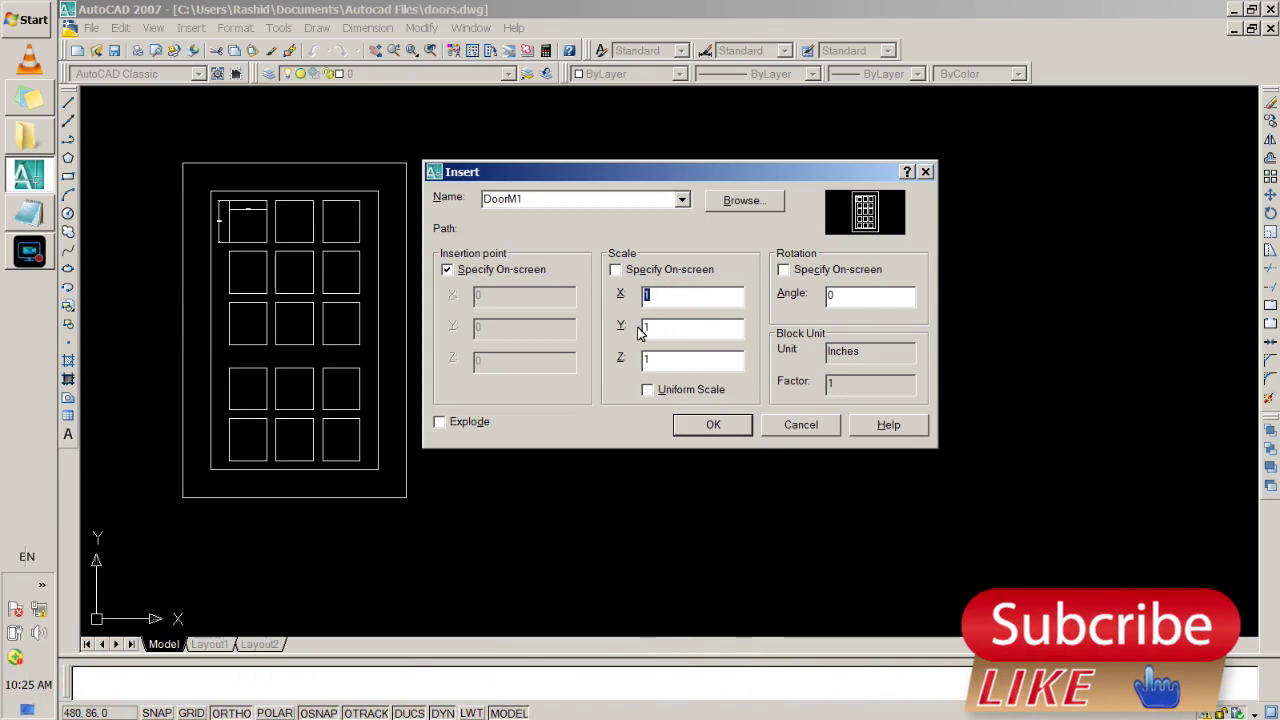
text(75)
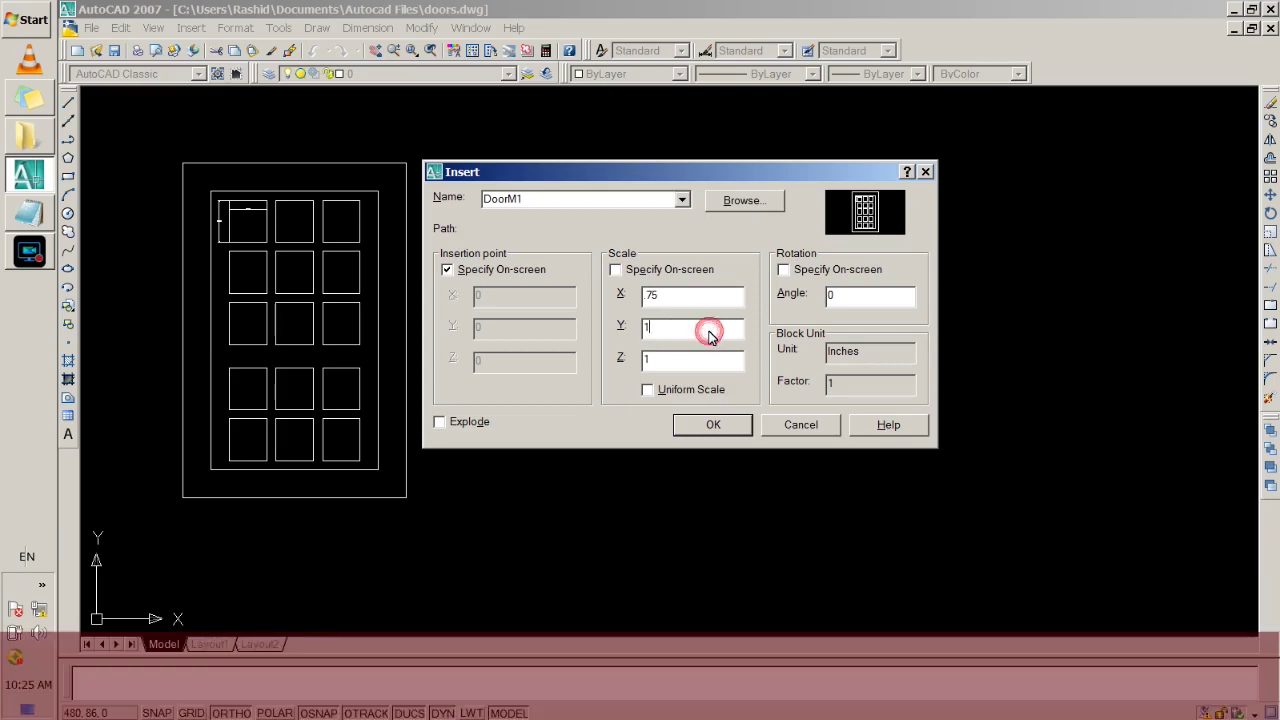
click(719, 428)
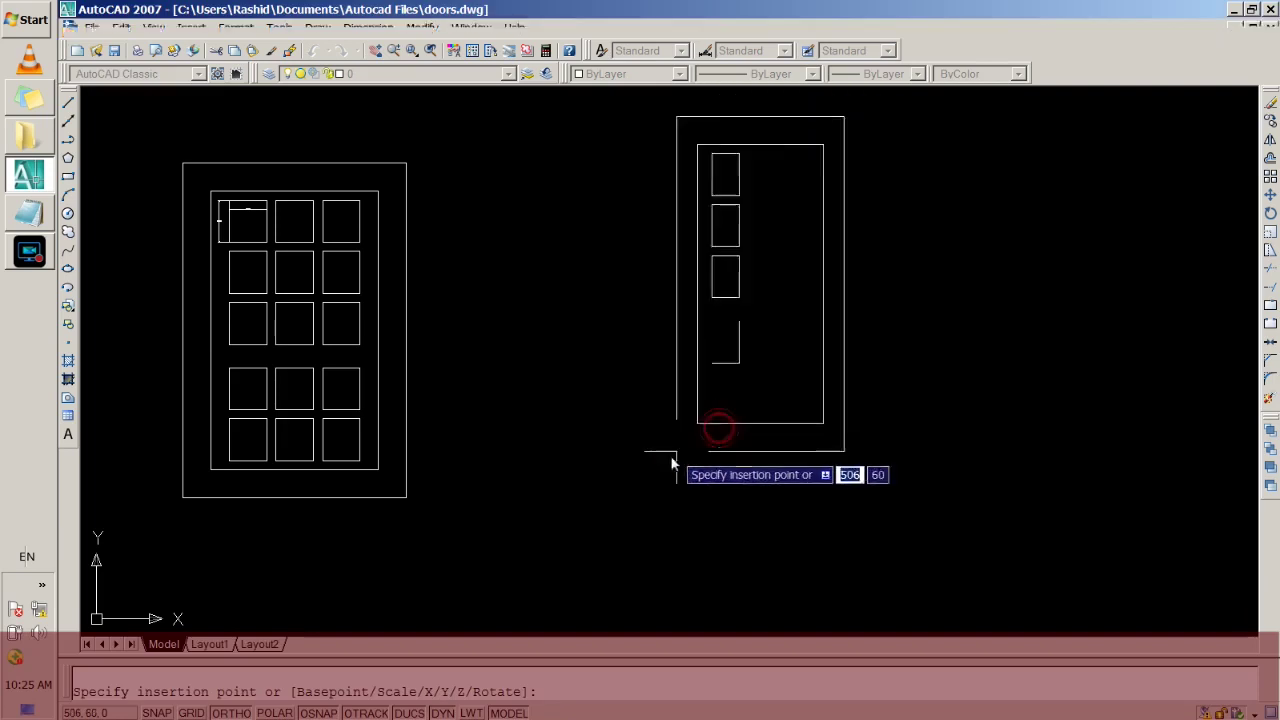
click(438, 499)
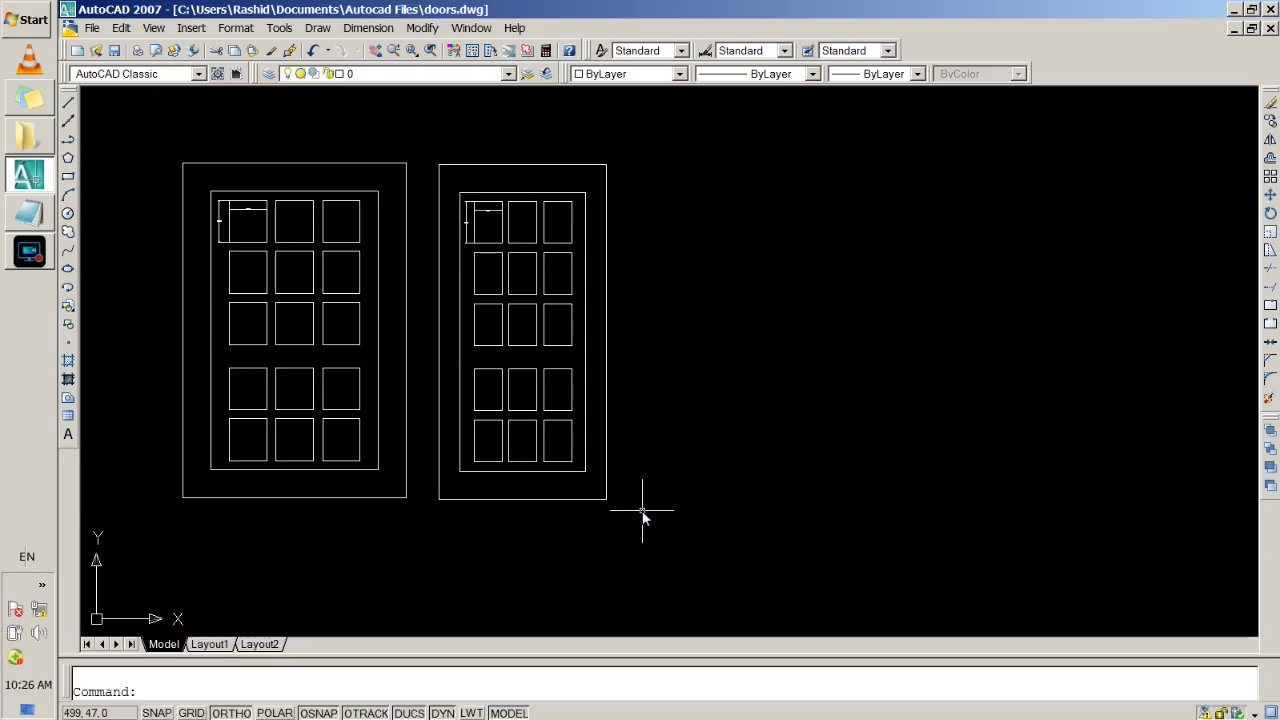
Step: Add linear width dimensions across the tops of the left and right doors
click(368, 27)
click(350, 78)
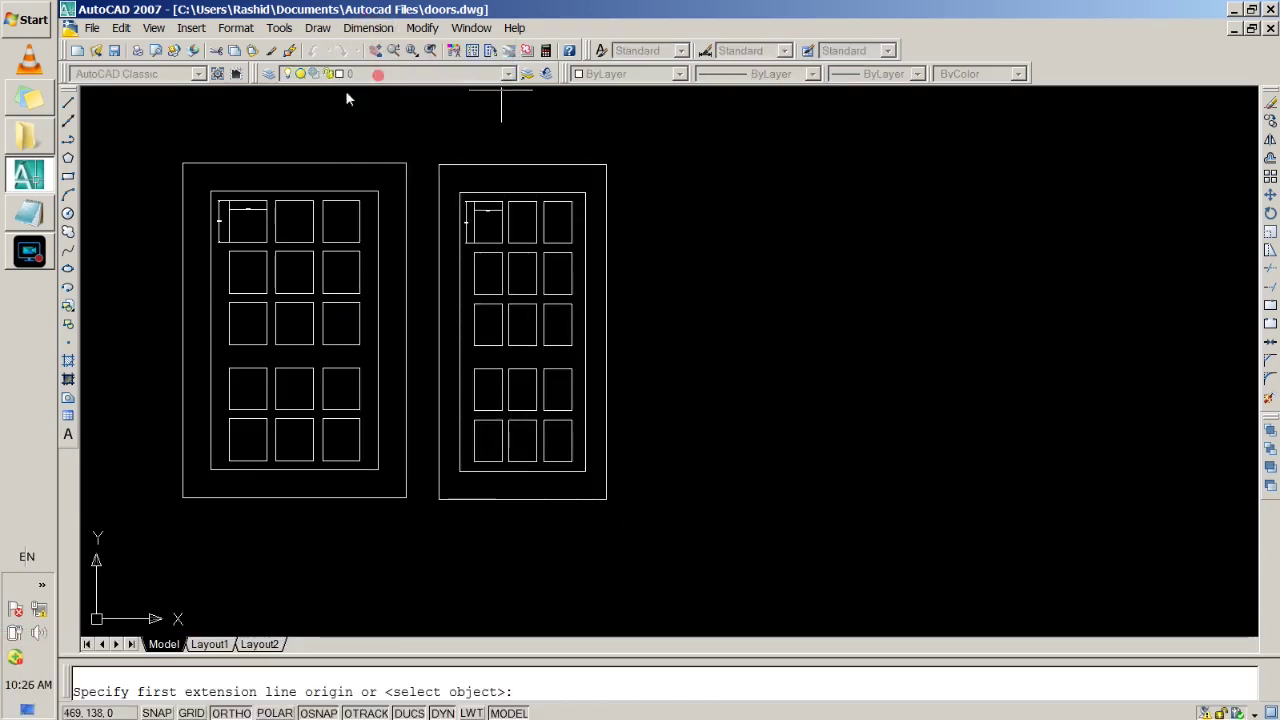
click(182, 160)
click(406, 161)
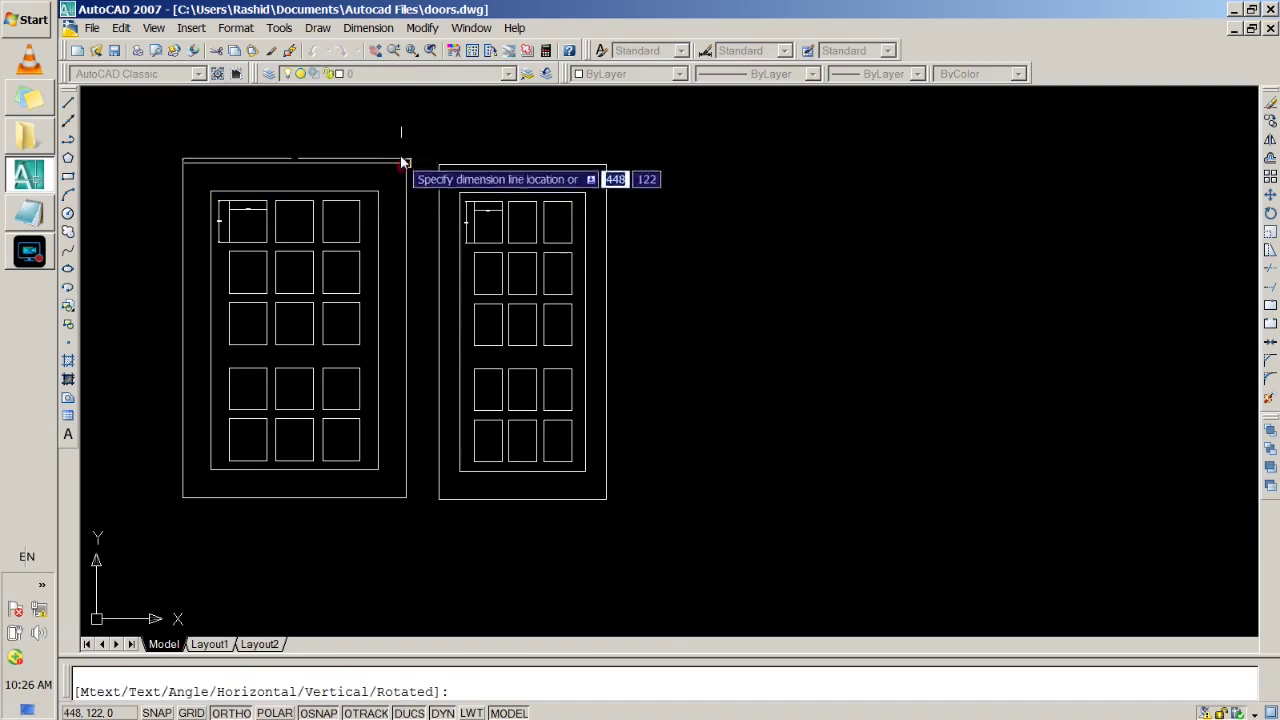
click(401, 145)
key(Return)
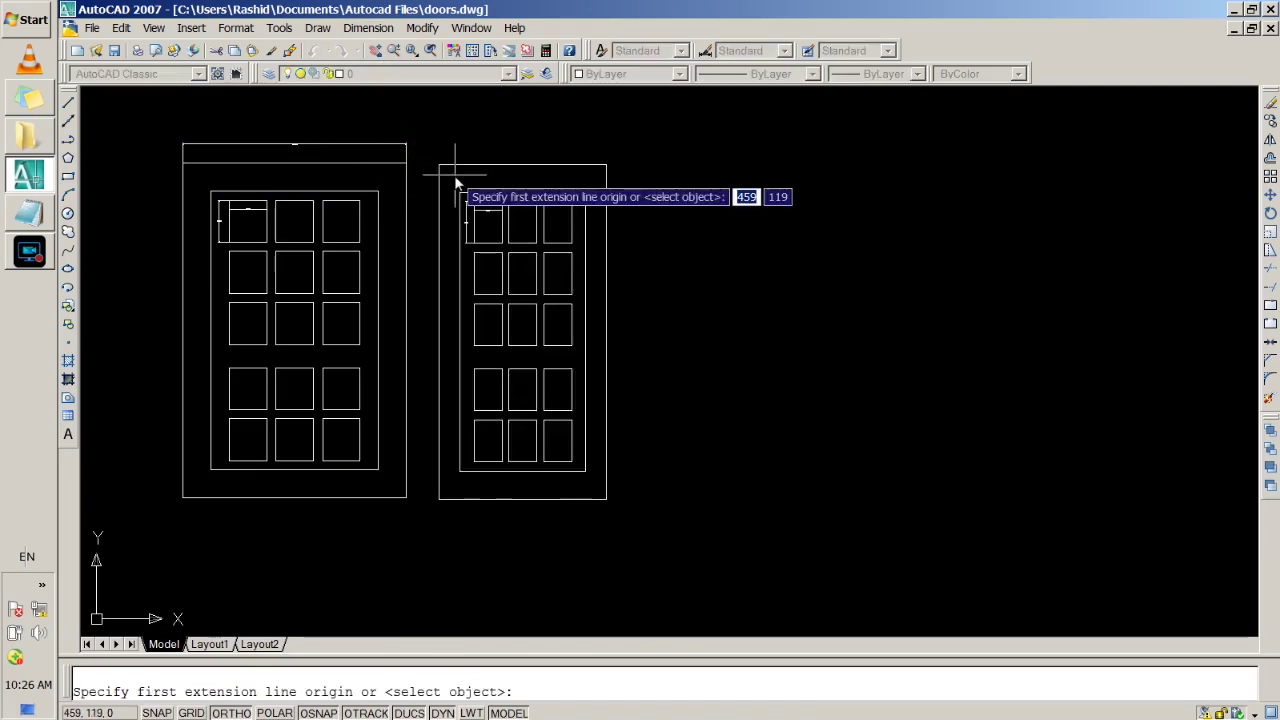
click(439, 164)
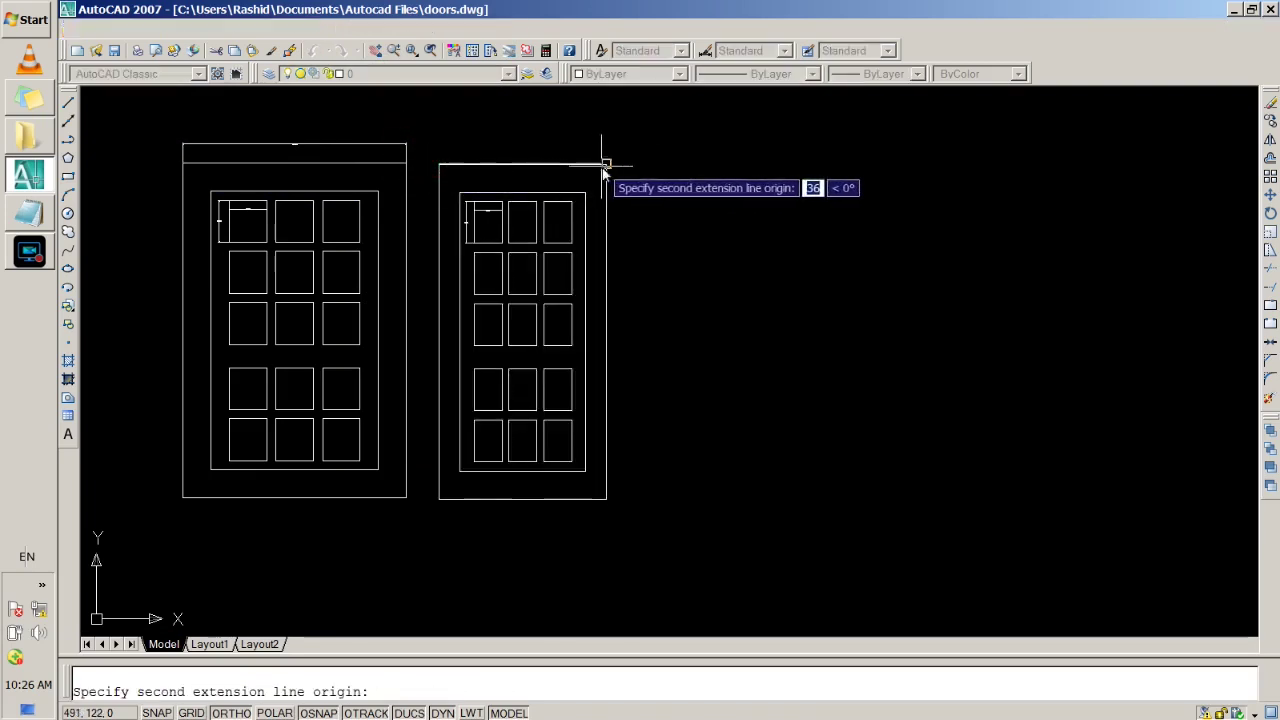
click(606, 163)
click(604, 149)
Step: Select both width dimensions and show their properties with Ctrl+1
click(530, 150)
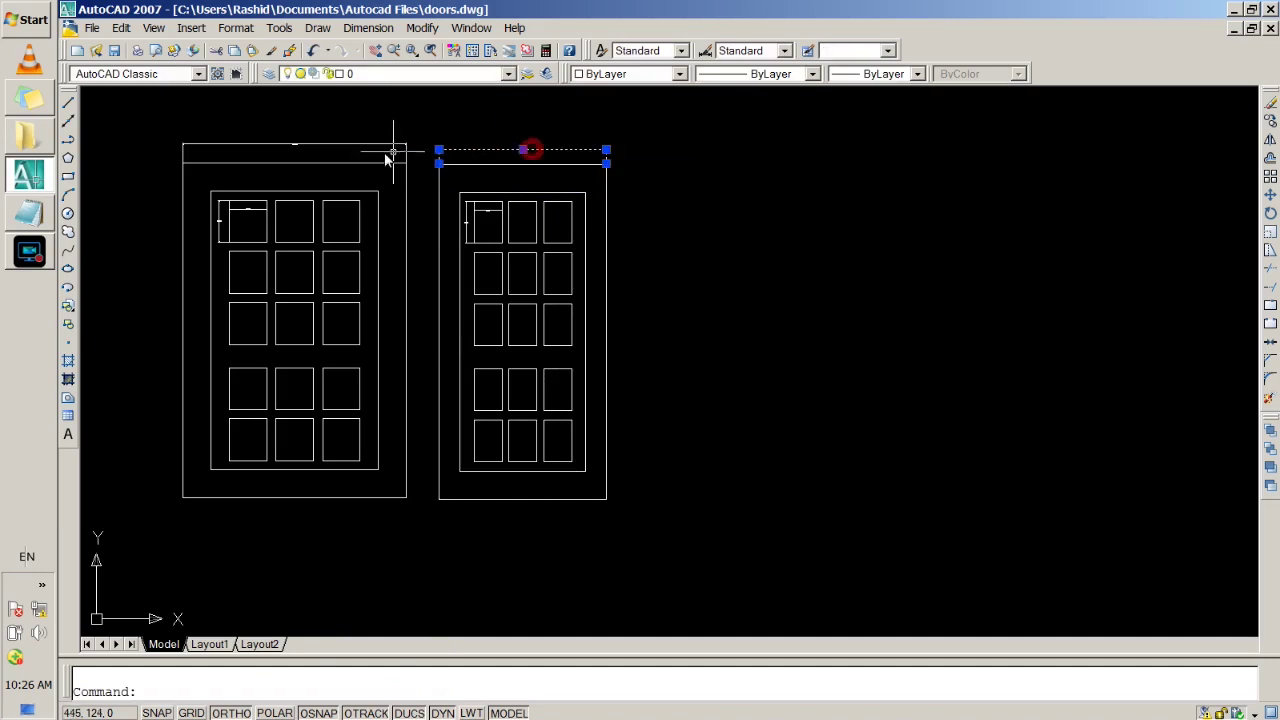
click(323, 146)
key(ctrl+1)
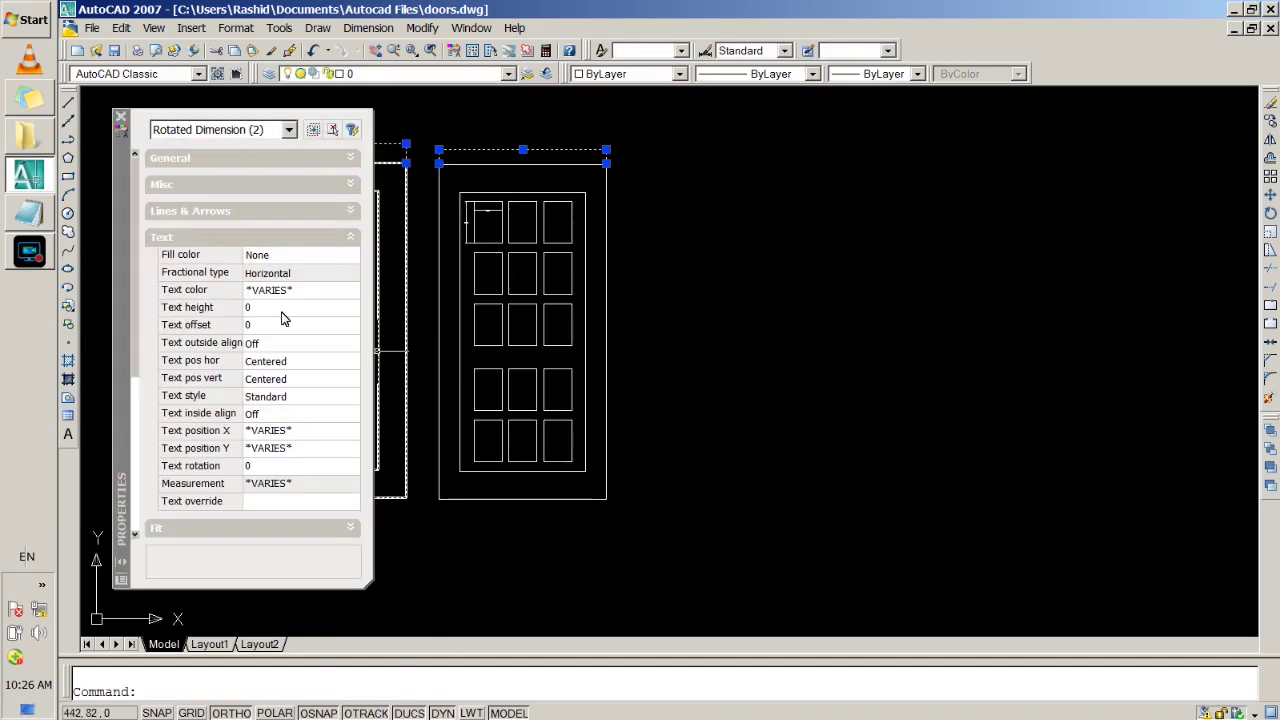
Step: Set both dimensions' text height to 5 via QuickCalc, then close Properties and deselect
click(281, 313)
text(5")
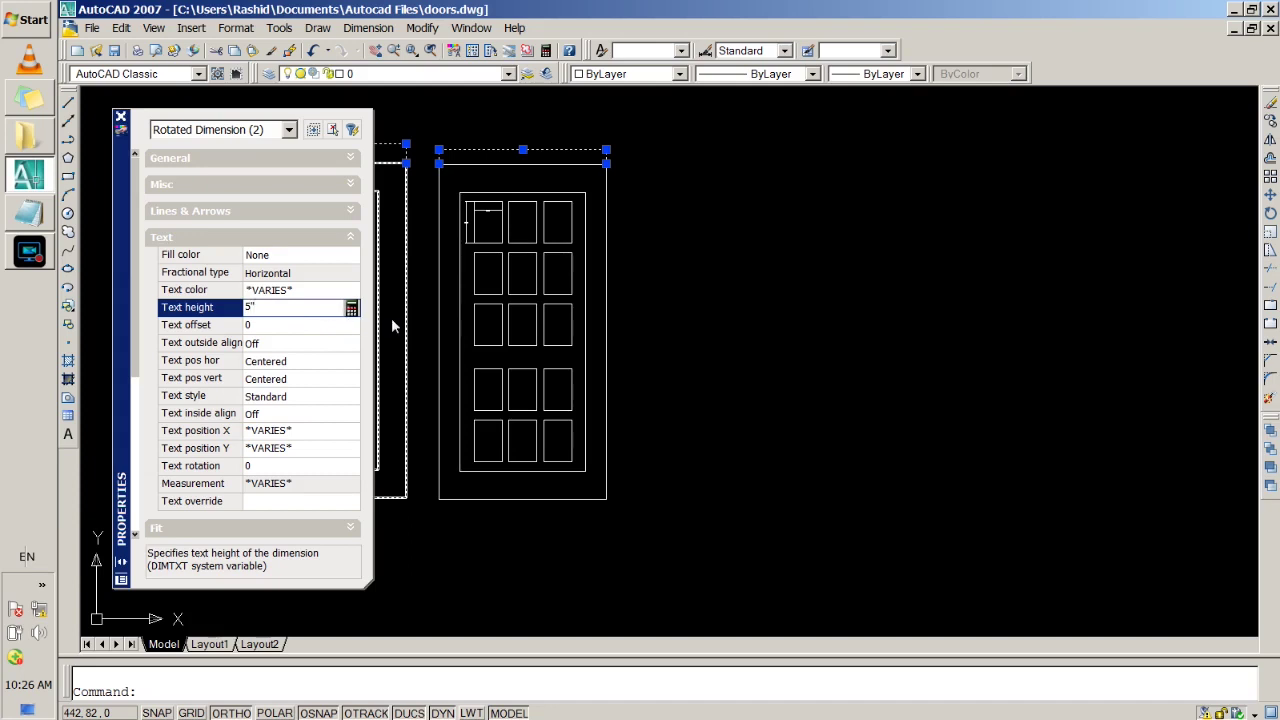
click(351, 309)
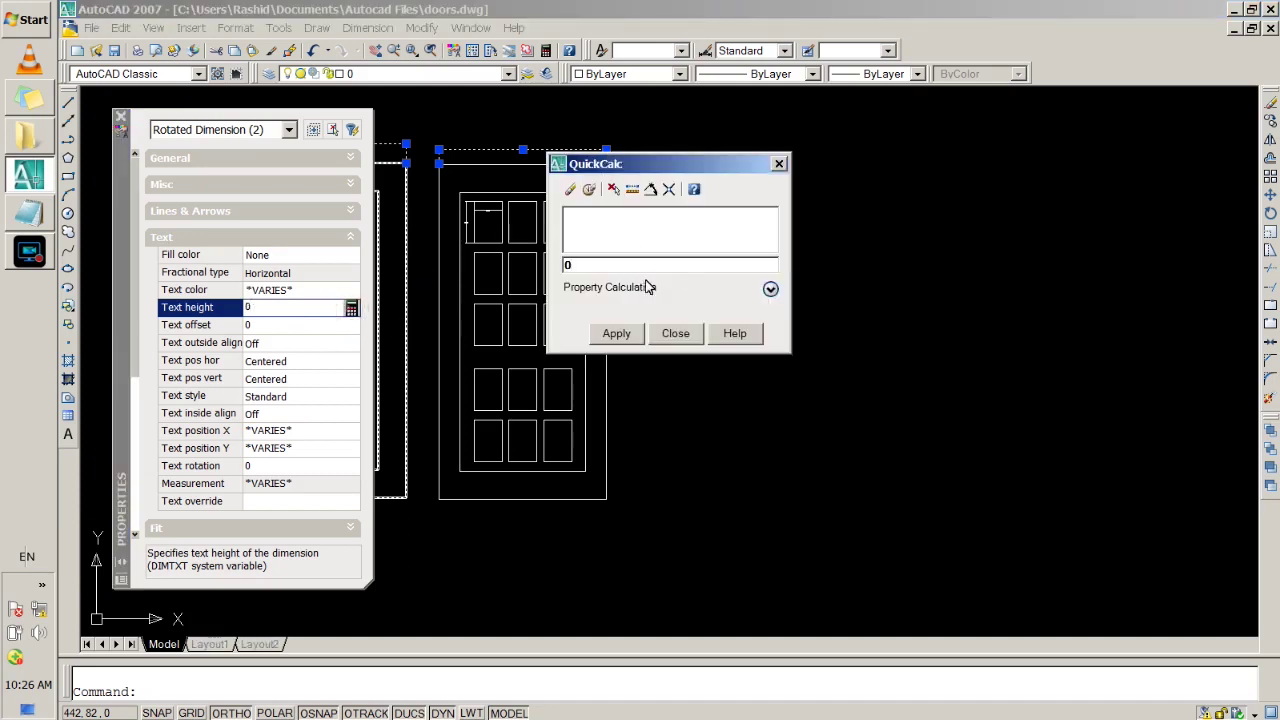
text(5)
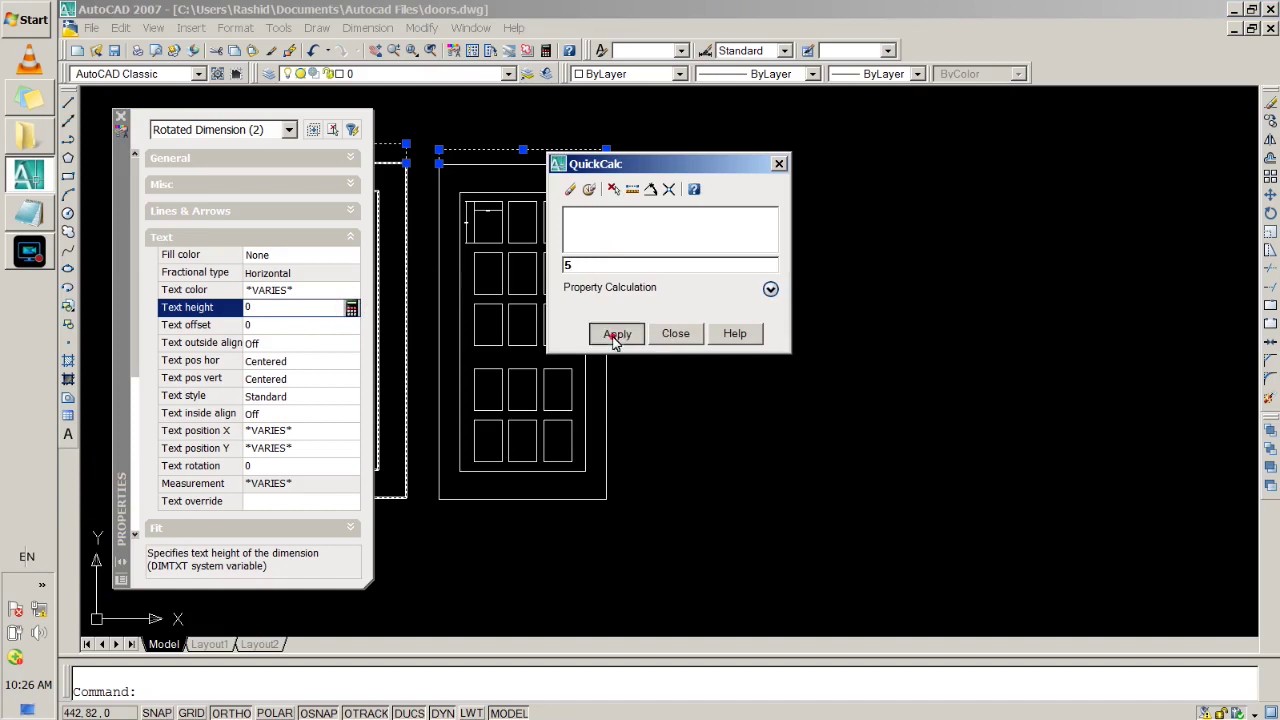
click(613, 335)
click(120, 117)
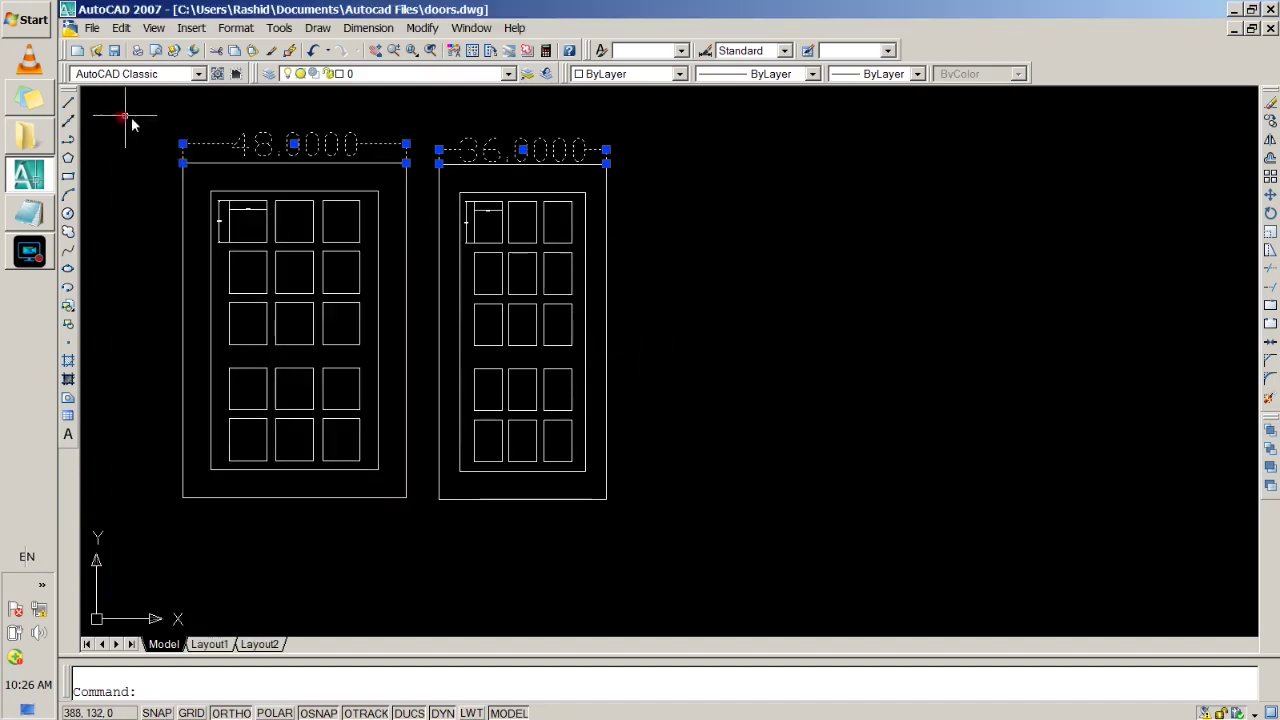
drag(479, 122, 668, 155)
key(Escape)
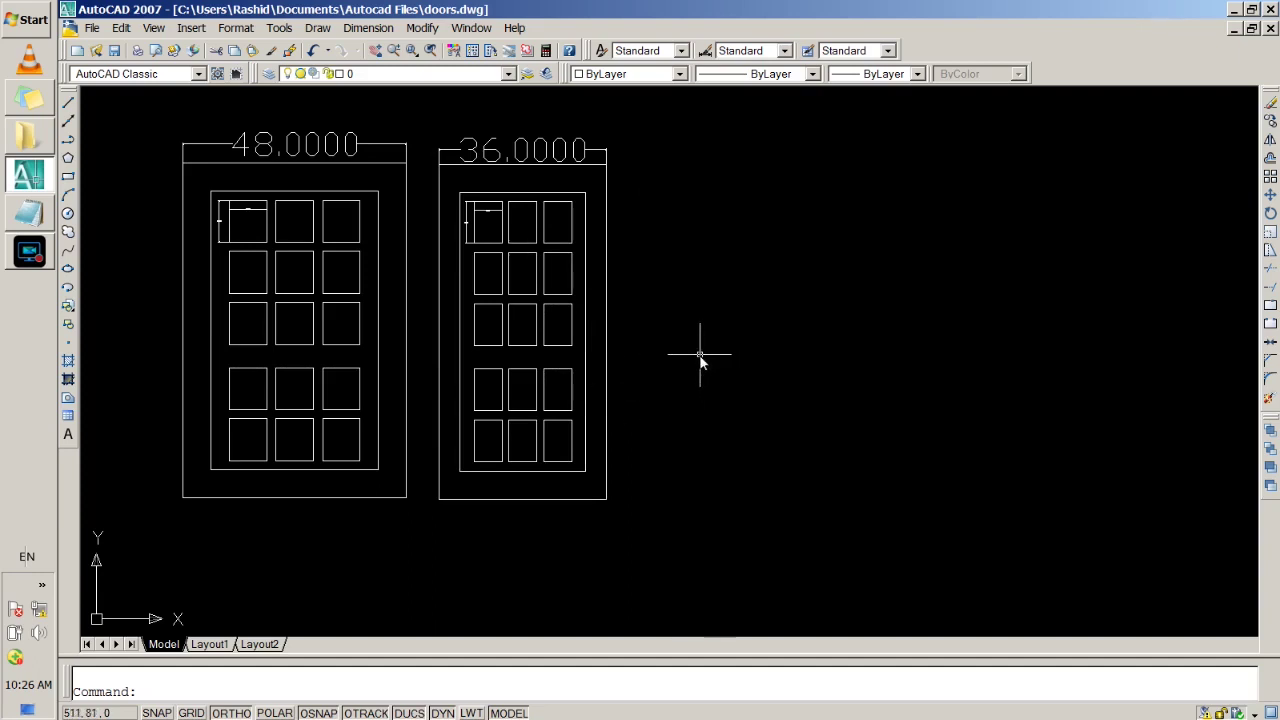
Step: Start another DoorM1 insertion with the Y scale set to 1.25
text(insert)
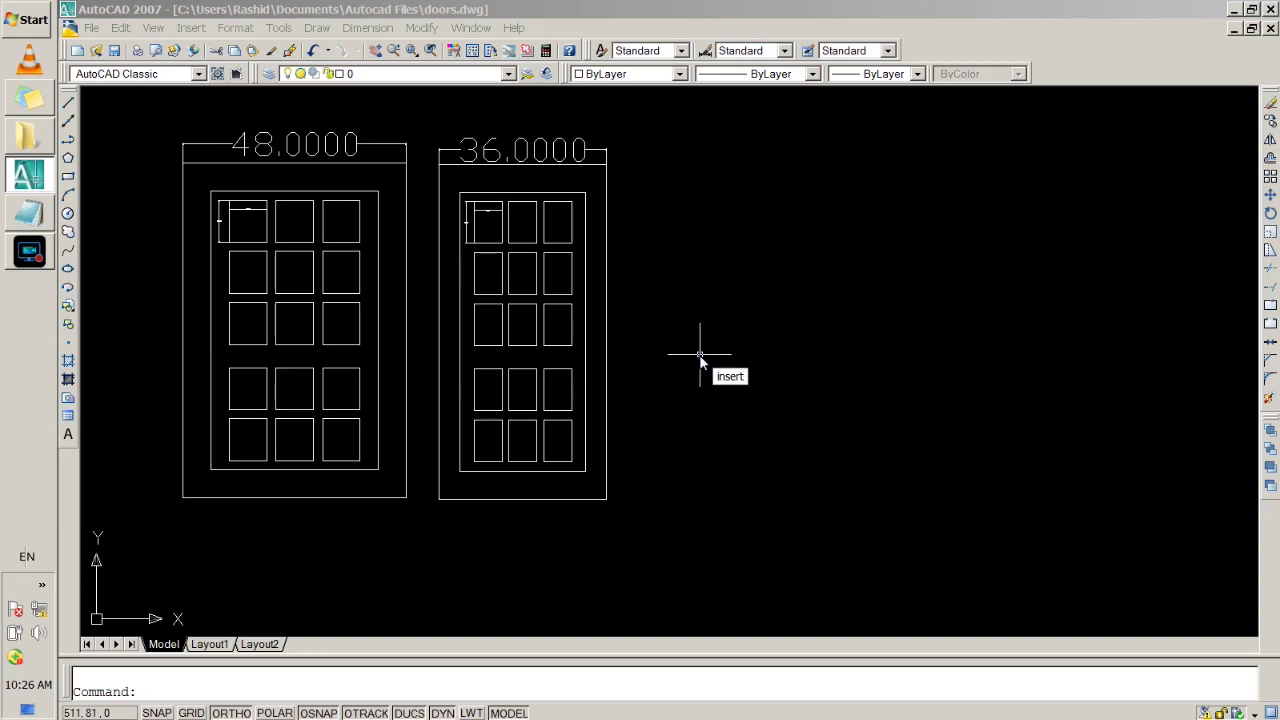
key(Return)
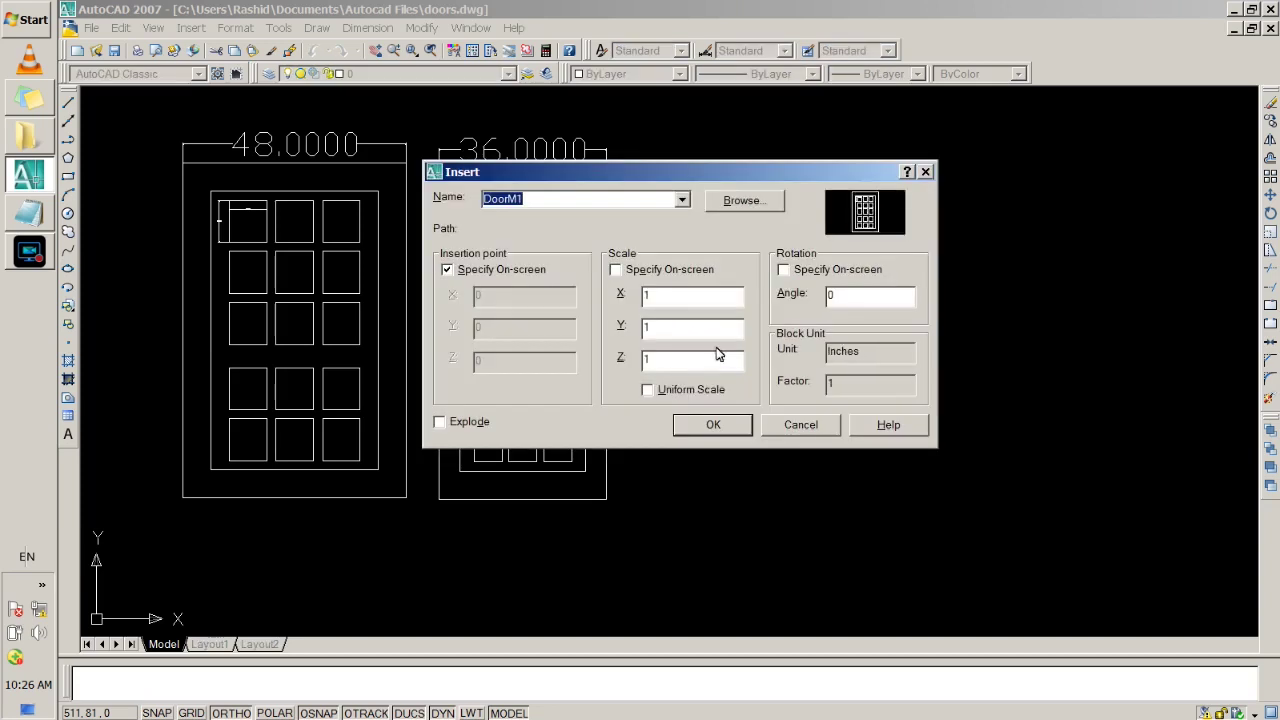
drag(716, 174, 644, 212)
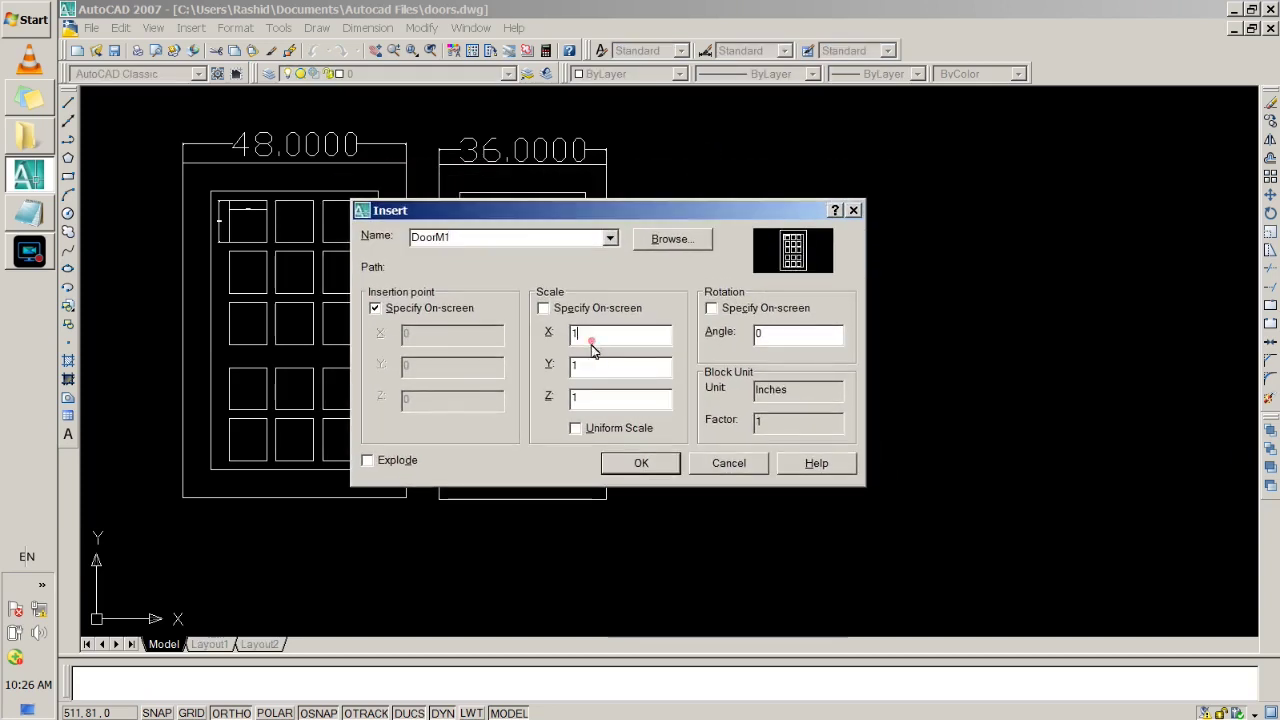
click(588, 367)
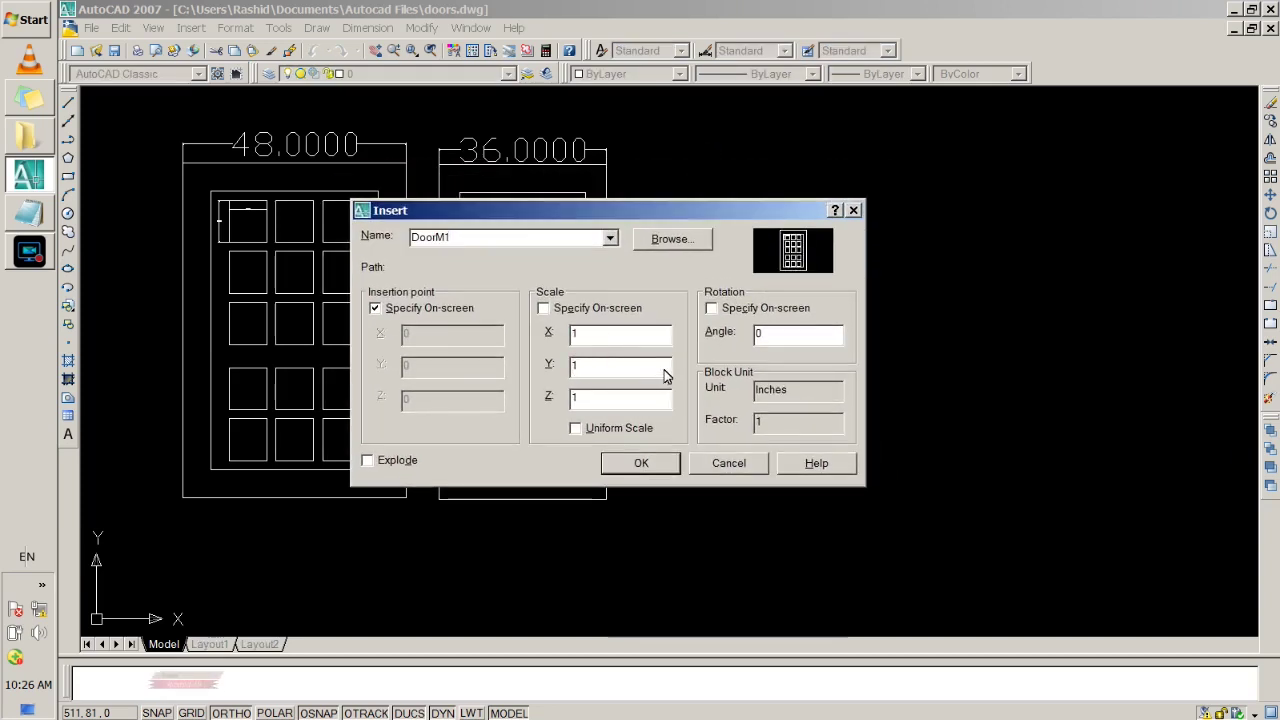
mouse_move(676, 210)
mouse_down()
mouse_move(1051, 224)
mouse_move(920, 243)
mouse_up()
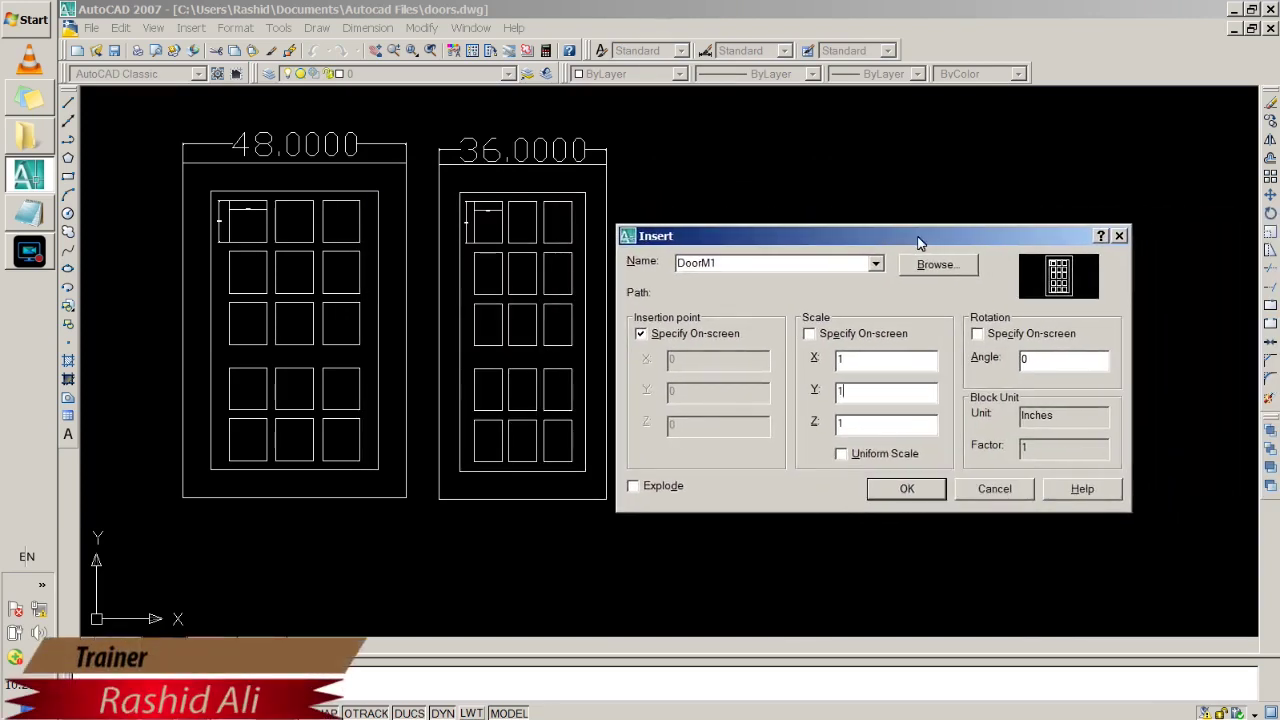
click(860, 362)
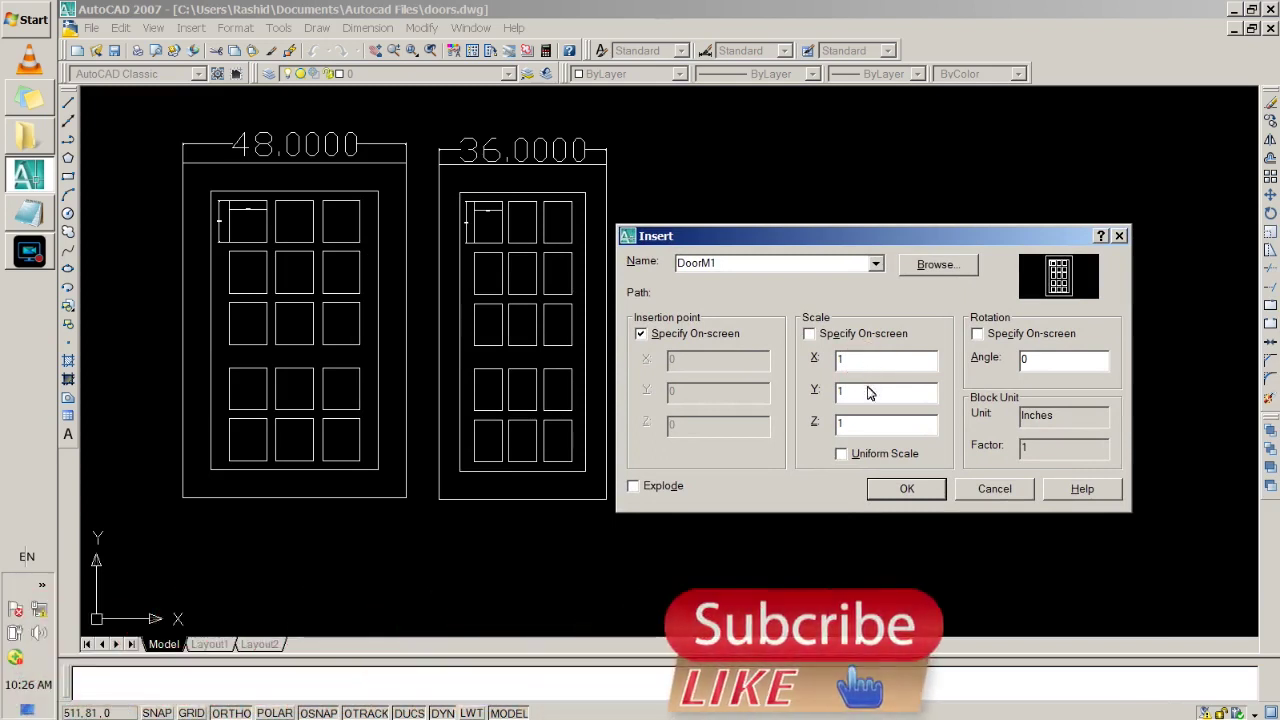
click(867, 397)
drag(868, 400, 828, 404)
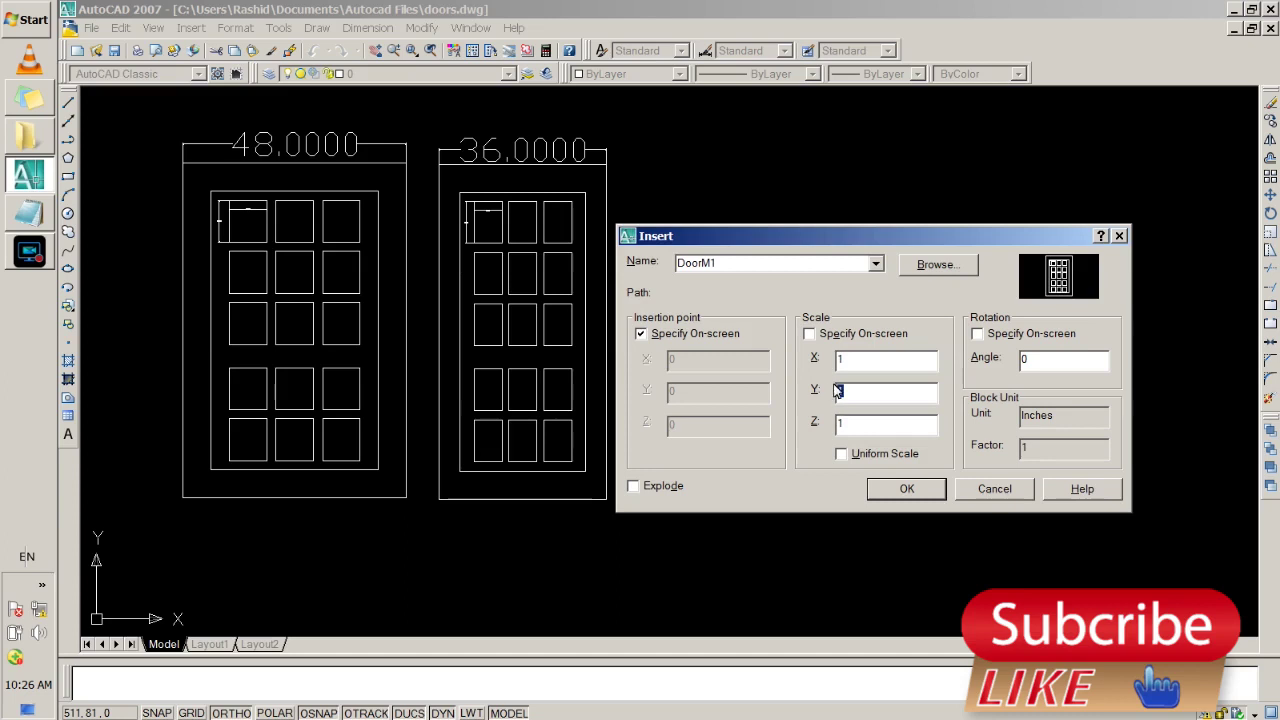
text(1.25)
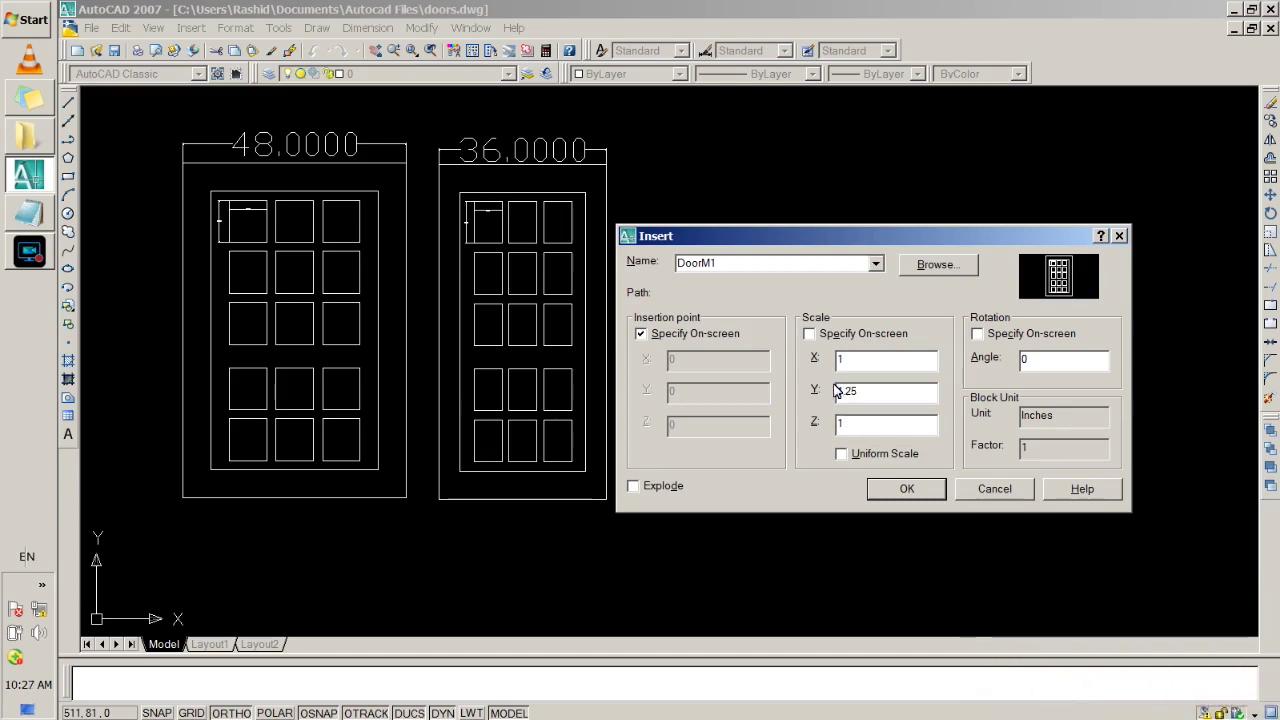
click(906, 494)
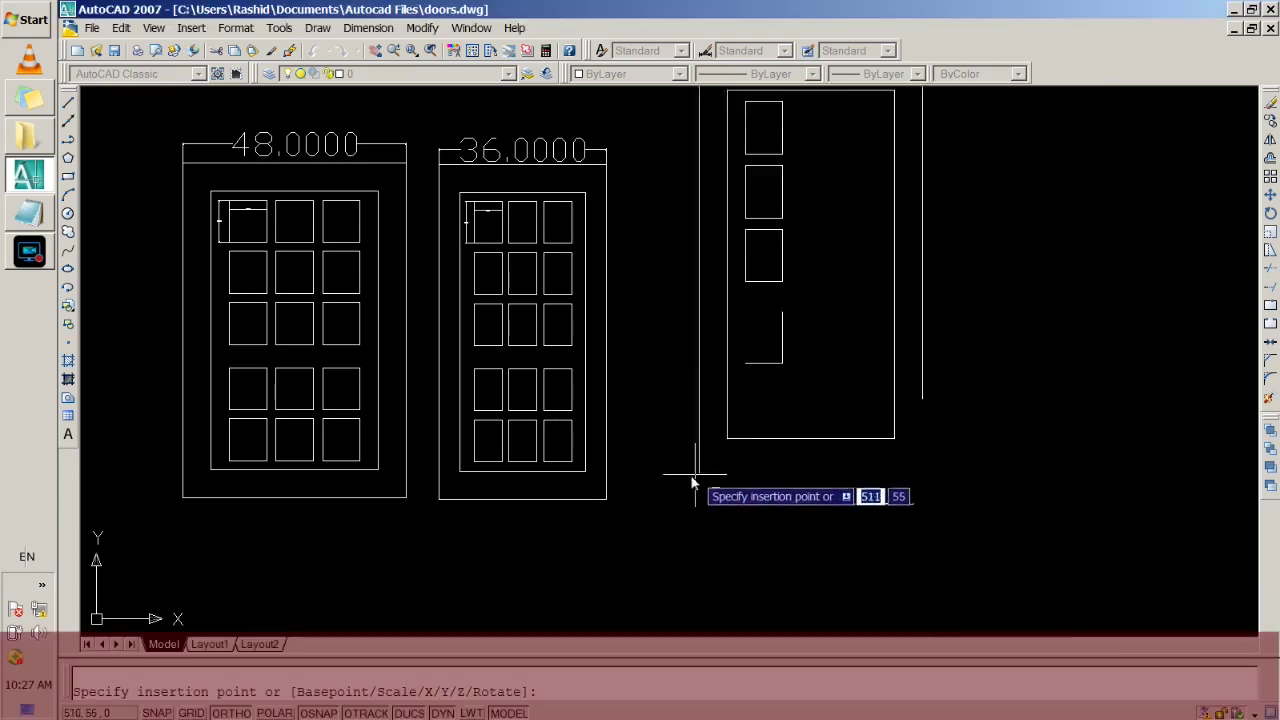
Step: Place the stretched door right of the 36.0000 door, then reissue INSERT
click(631, 501)
scroll(812, 240, down, 2)
middle_drag(908, 222, 642, 232)
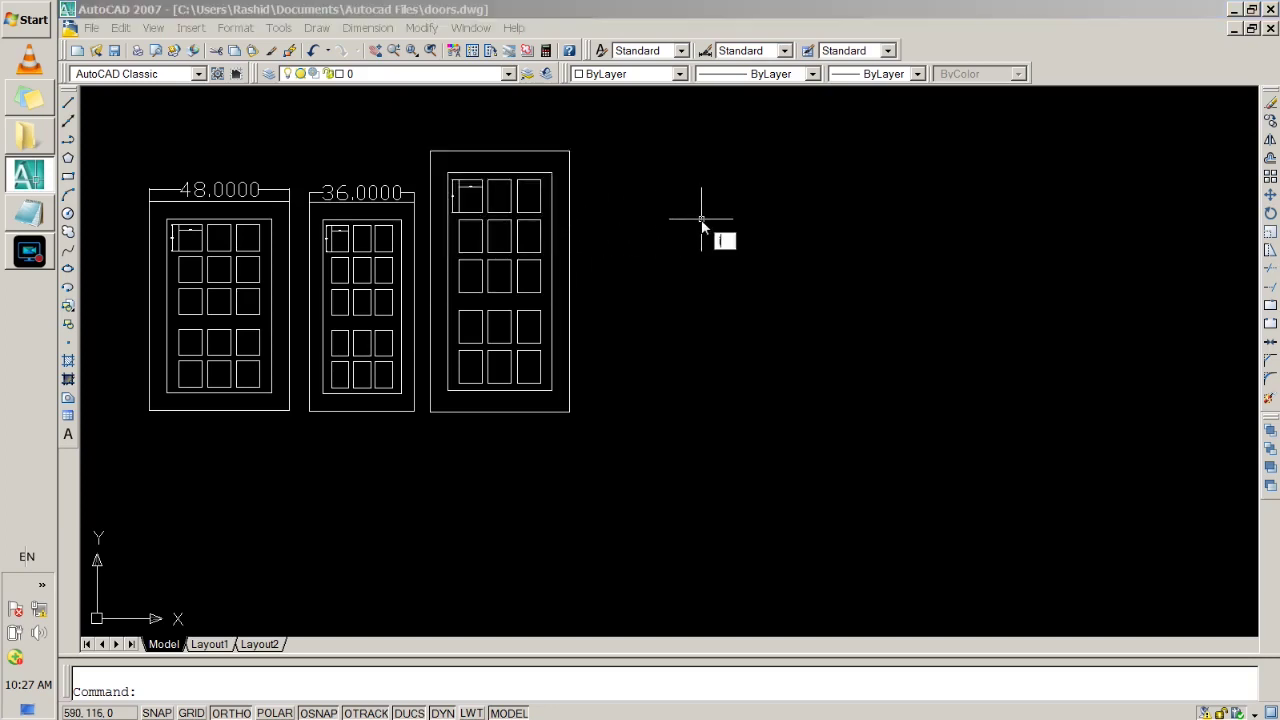
text(i)
key(Return)
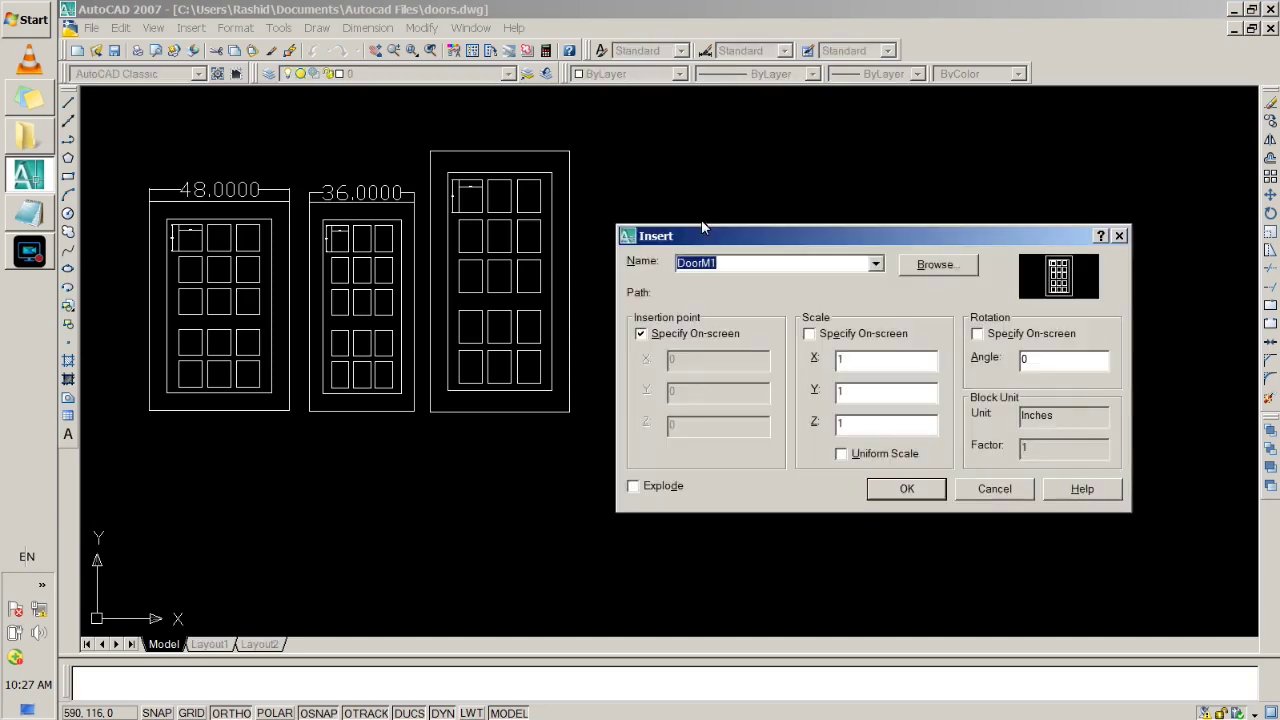
Step: Insert a DoorM1 at X 0.5, Y 0.25, rotated -90°, right of the tall door
drag(736, 229, 465, 275)
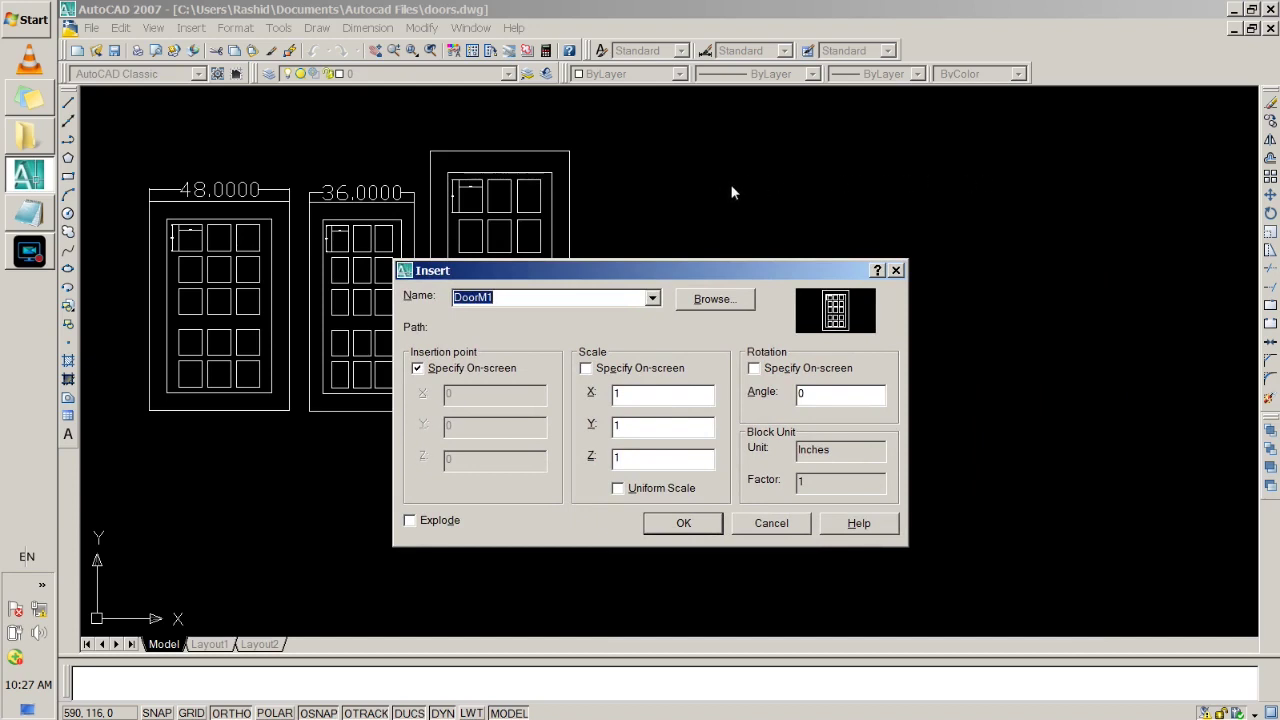
double_click(648, 396)
text(5)
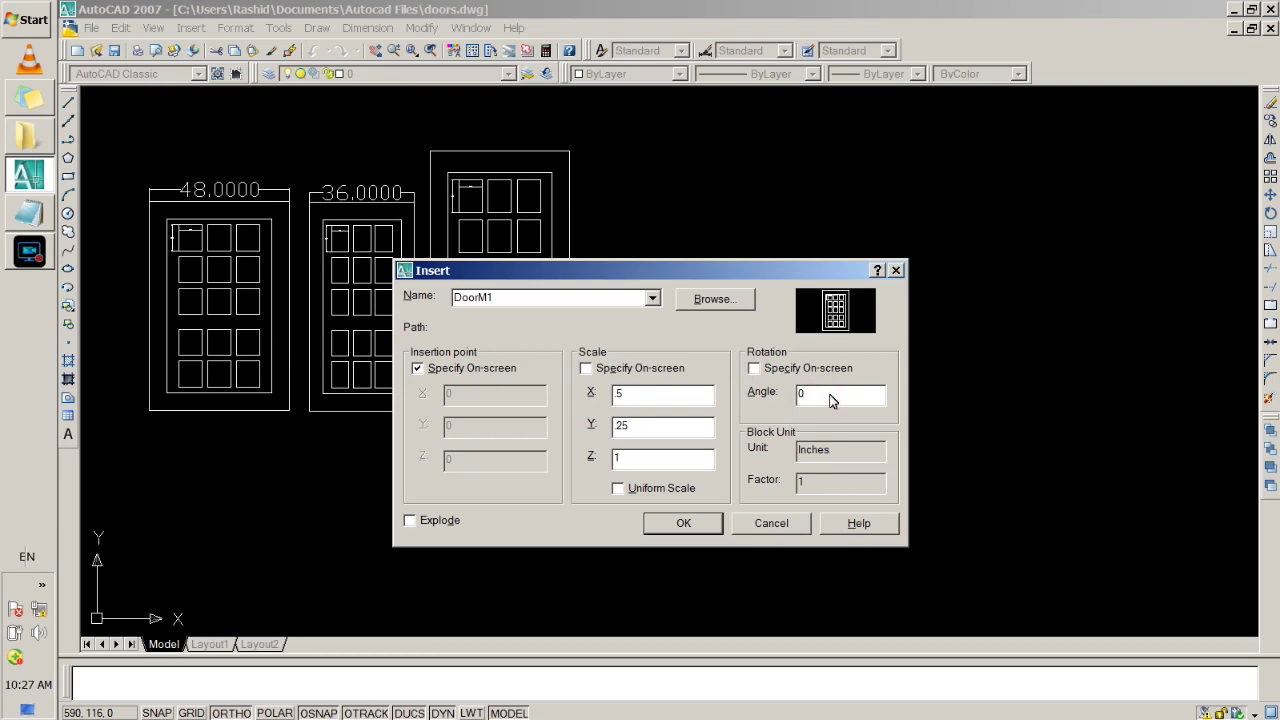
double_click(829, 394)
text(90)
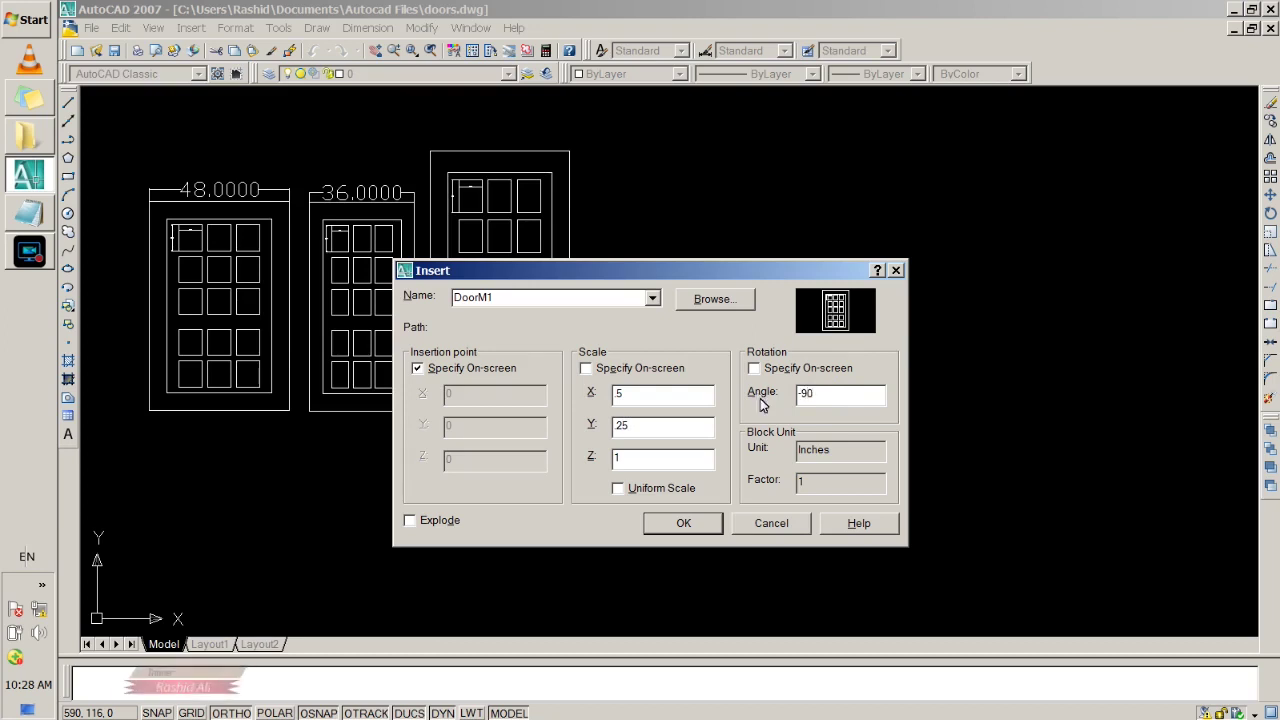
click(686, 525)
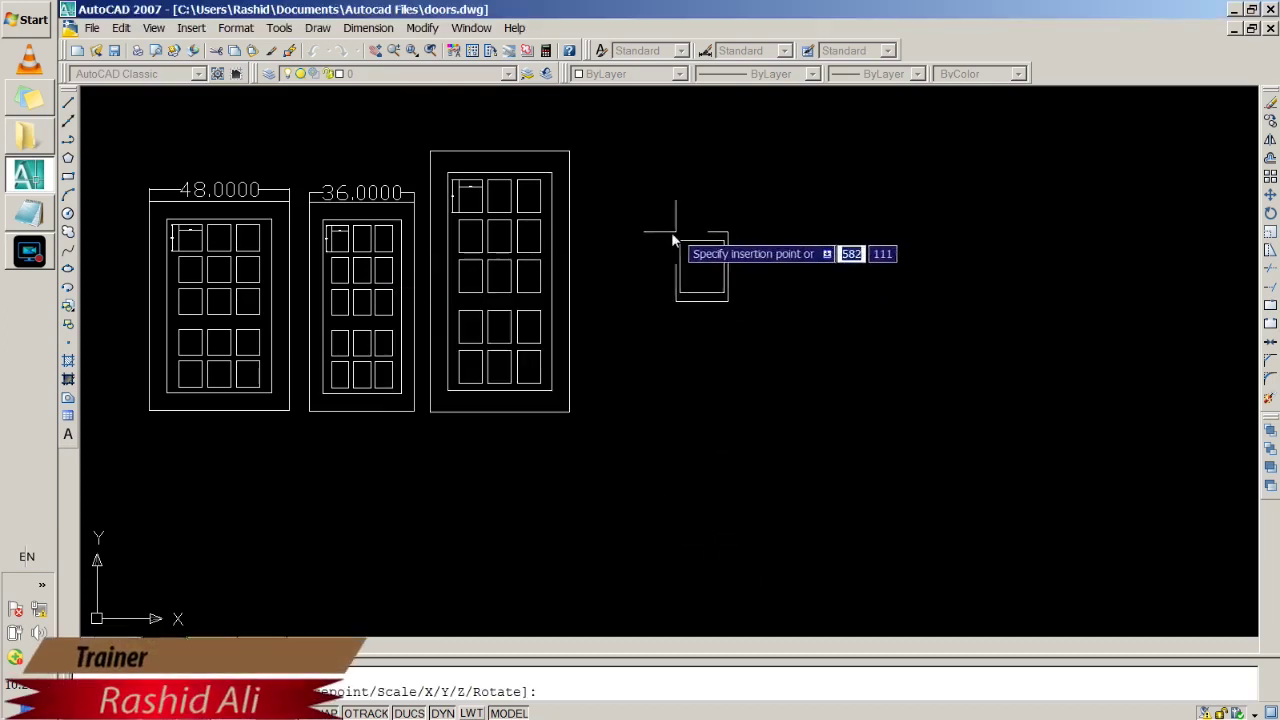
click(591, 290)
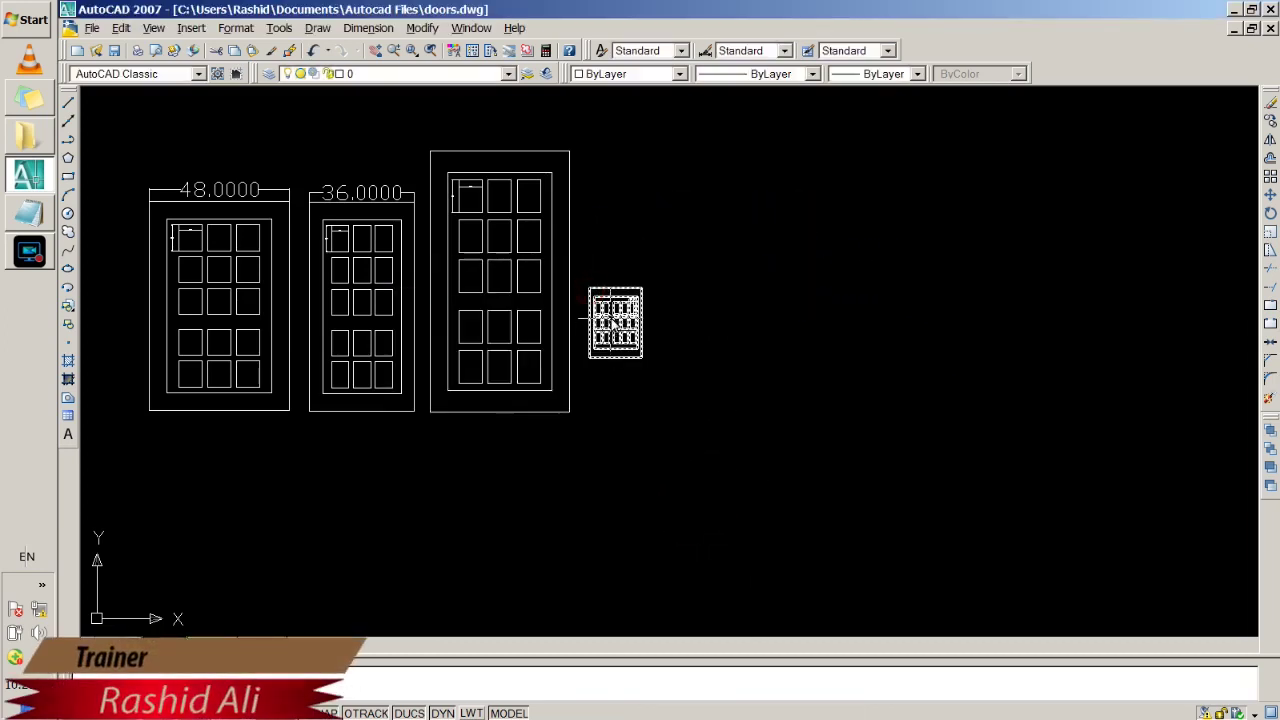
scroll(614, 312, up, 5)
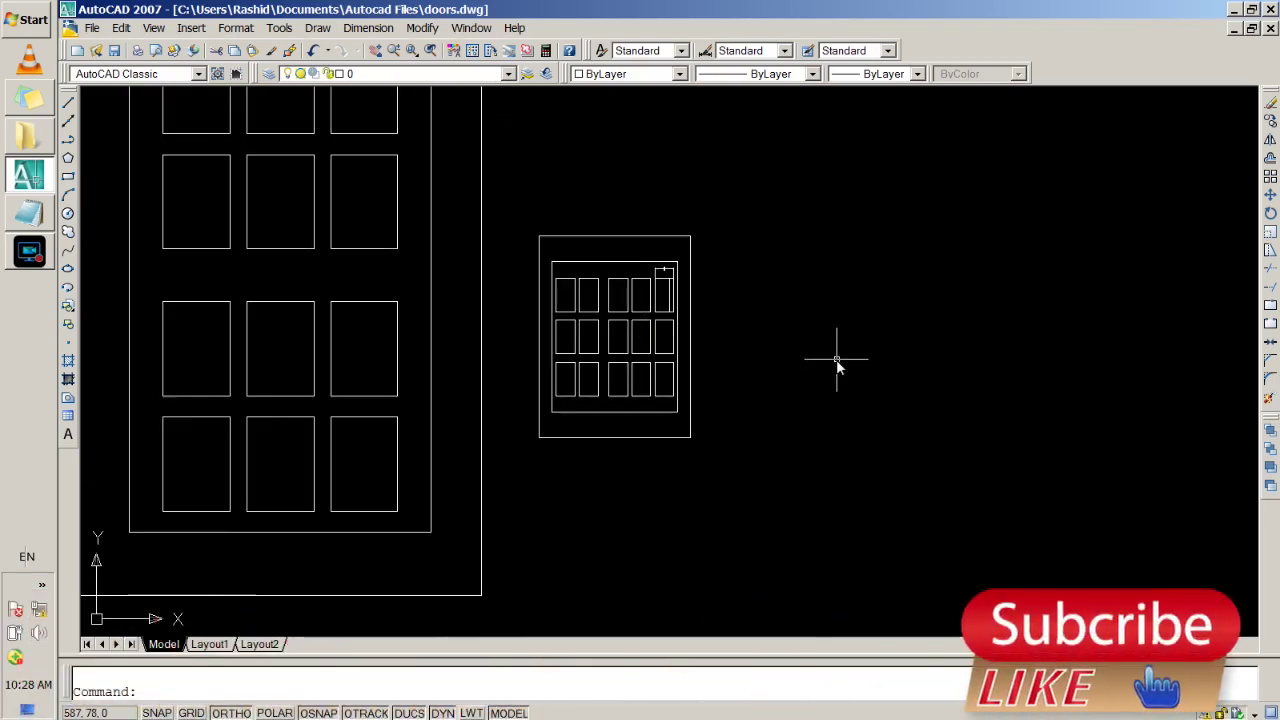
Step: Insert a DoorM1 at X 0.5, Y 1, rotated -90°, right of the small door
text(in)
key(Return)
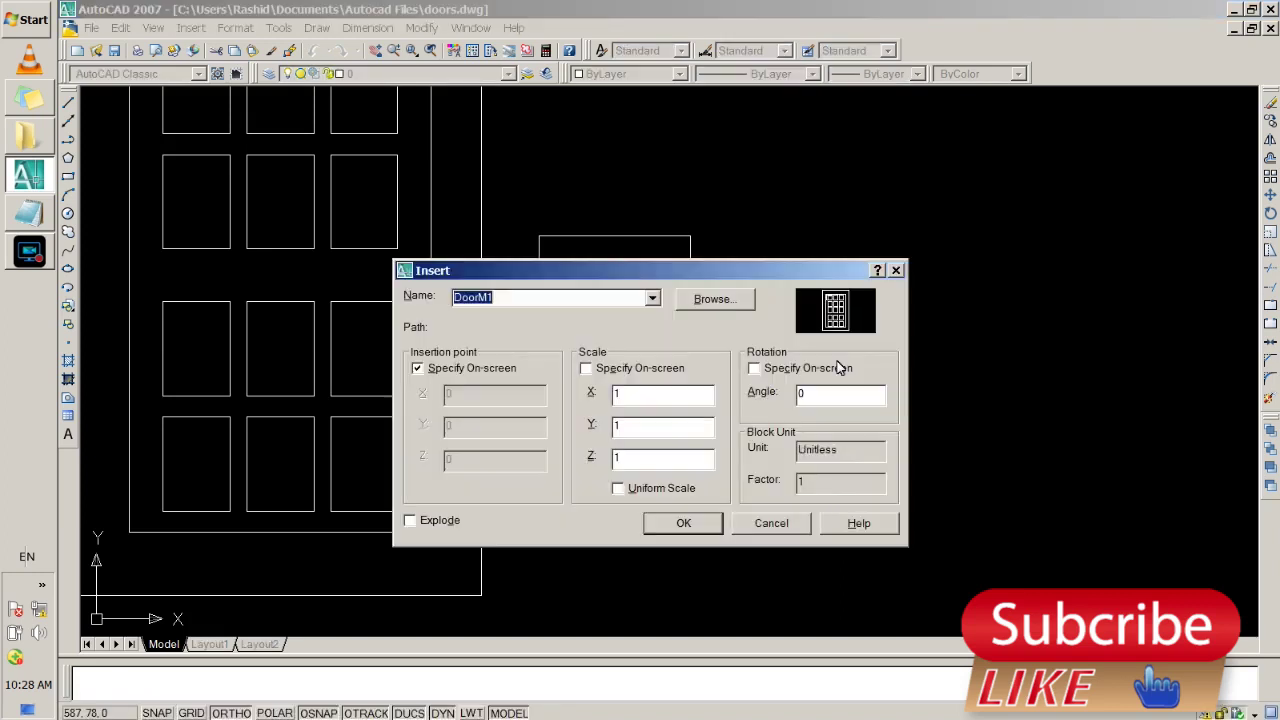
click(808, 395)
text(-90)
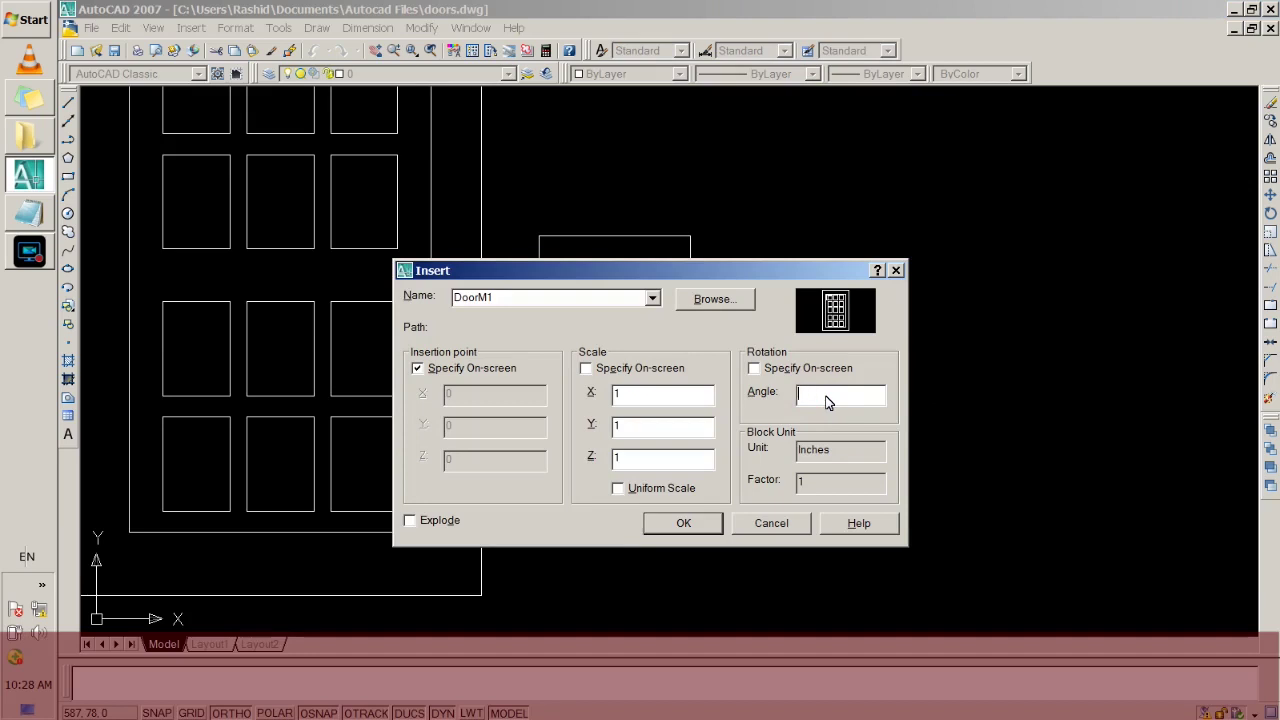
double_click(620, 430)
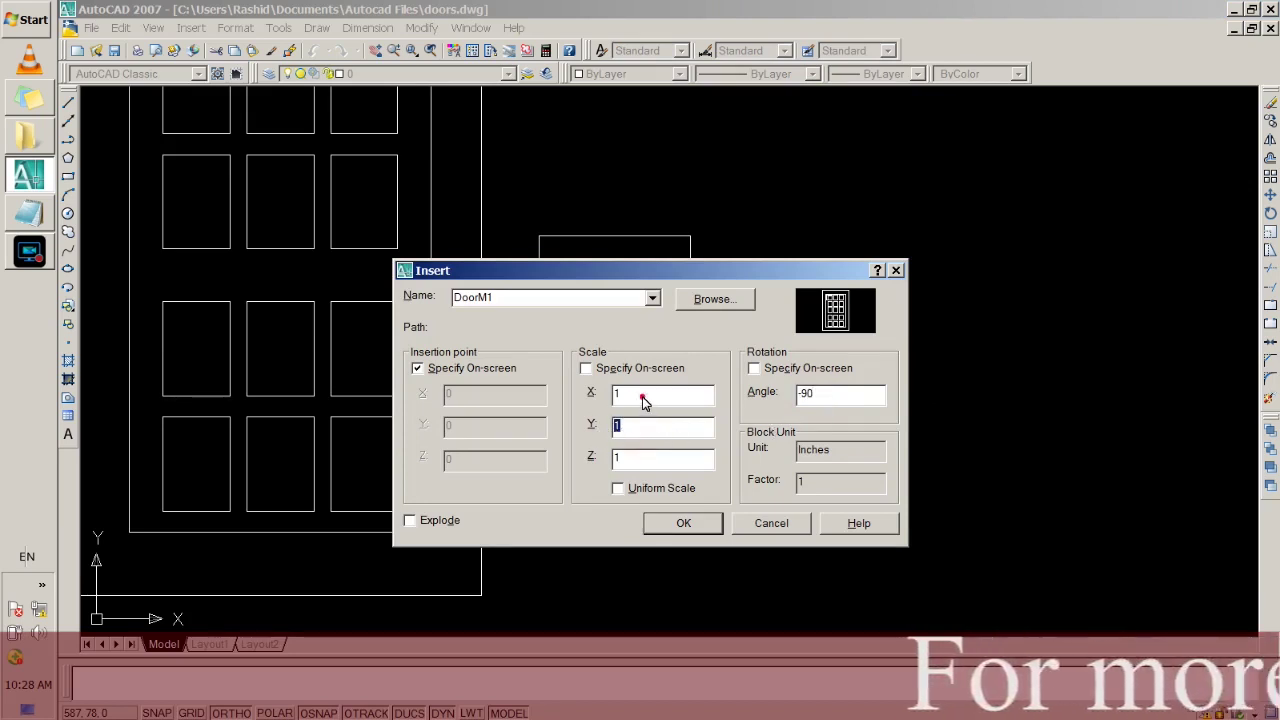
double_click(625, 394)
text(5)
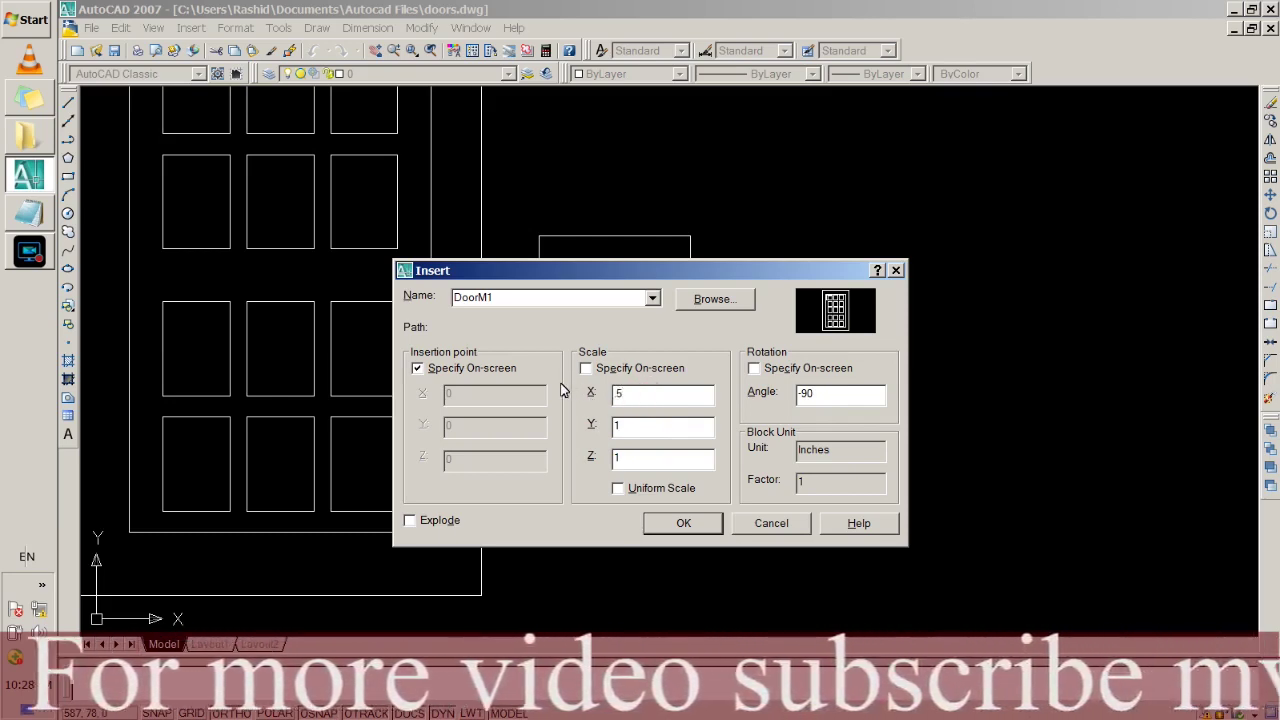
click(683, 523)
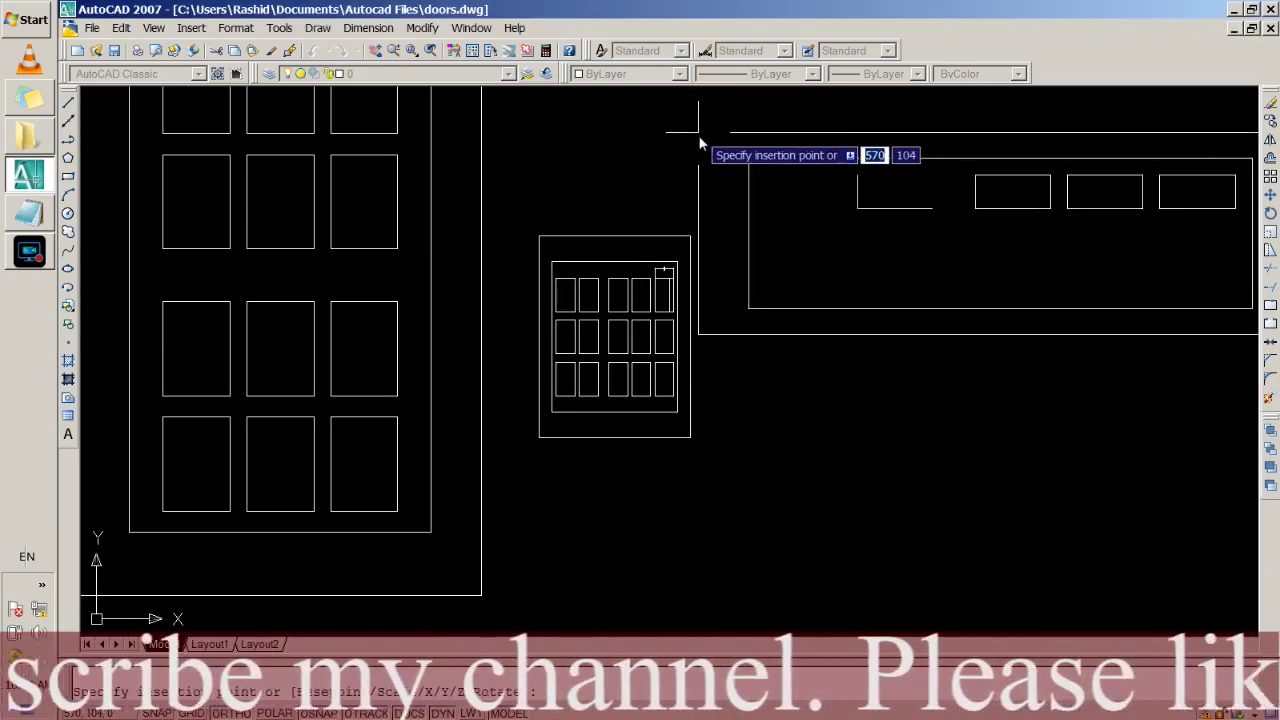
click(704, 236)
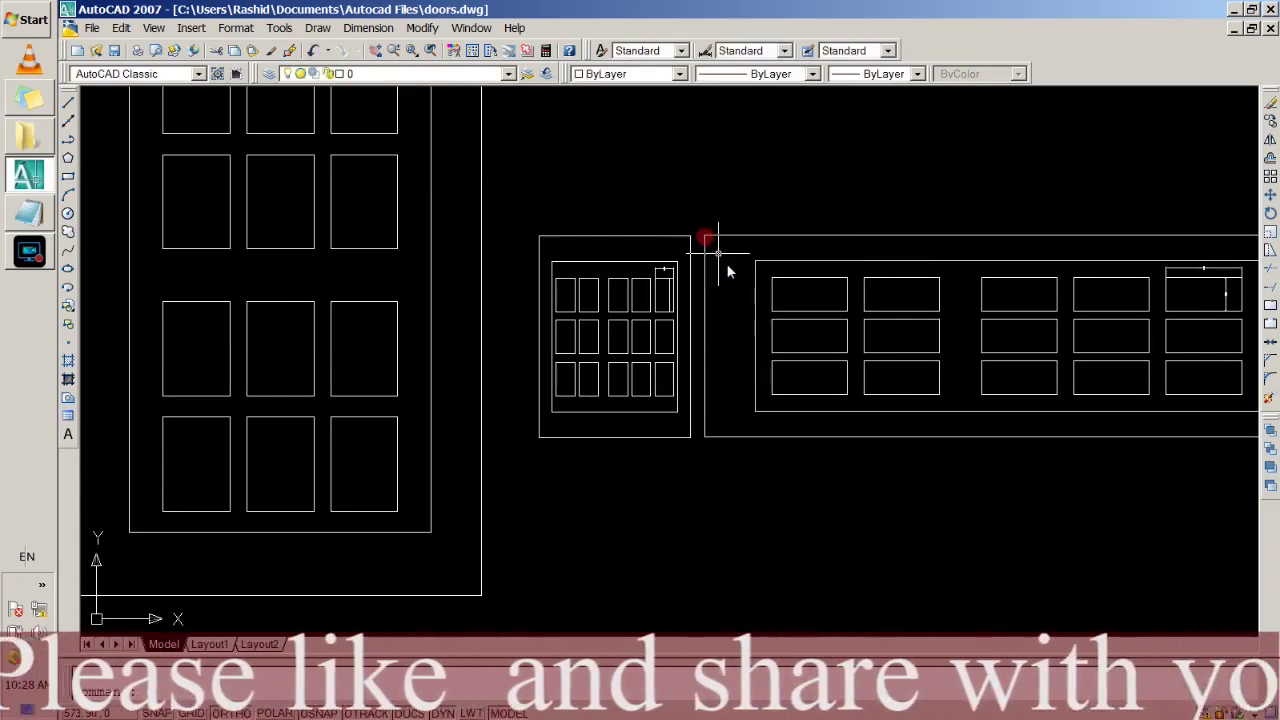
Step: Zoom and pan so all the doors and dimensions are in view
scroll(903, 466, down, 2)
middle_drag(940, 485, 606, 451)
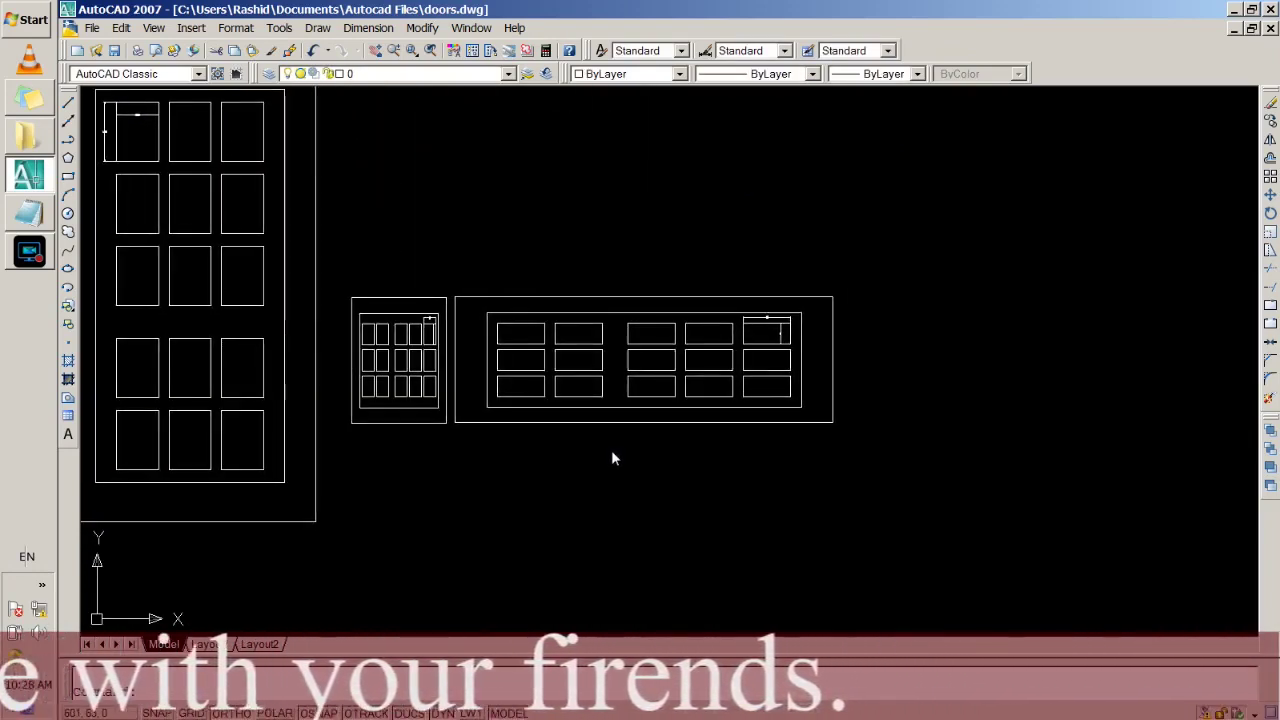
click(836, 422)
key(Escape)
scroll(350, 460, down, 3)
middle_drag(337, 471, 531, 486)
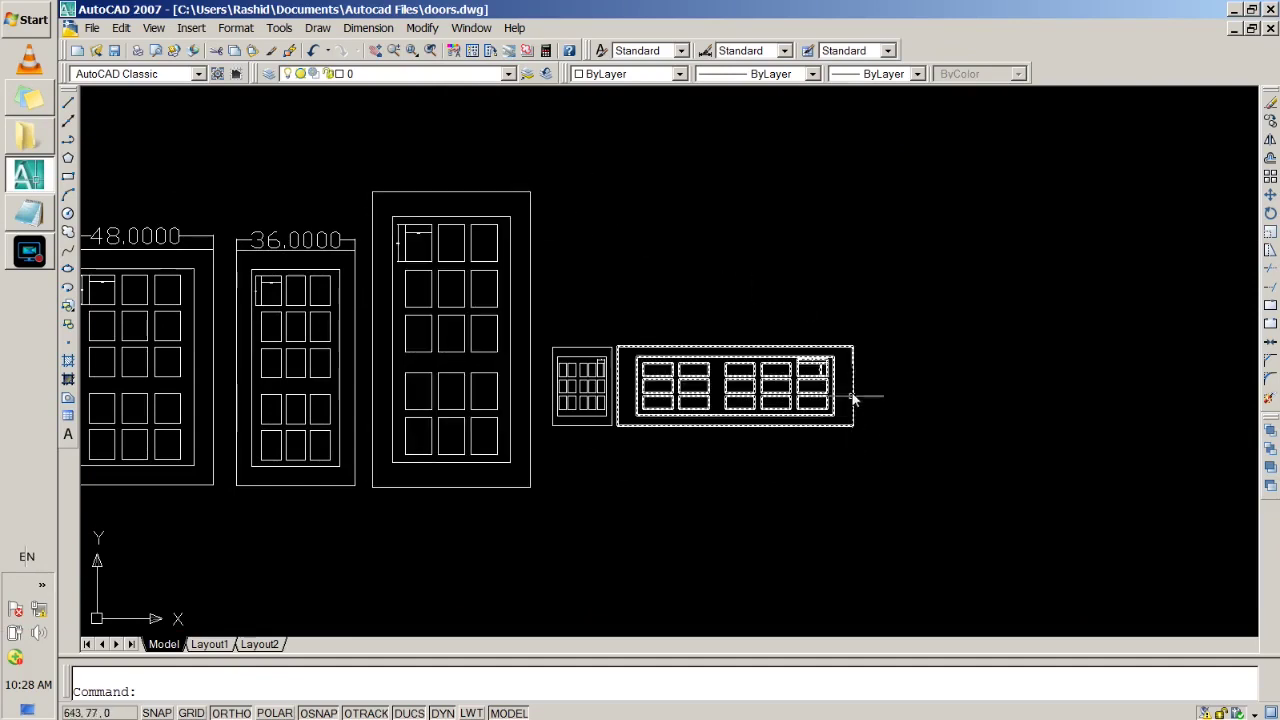
scroll(852, 393, up, 3)
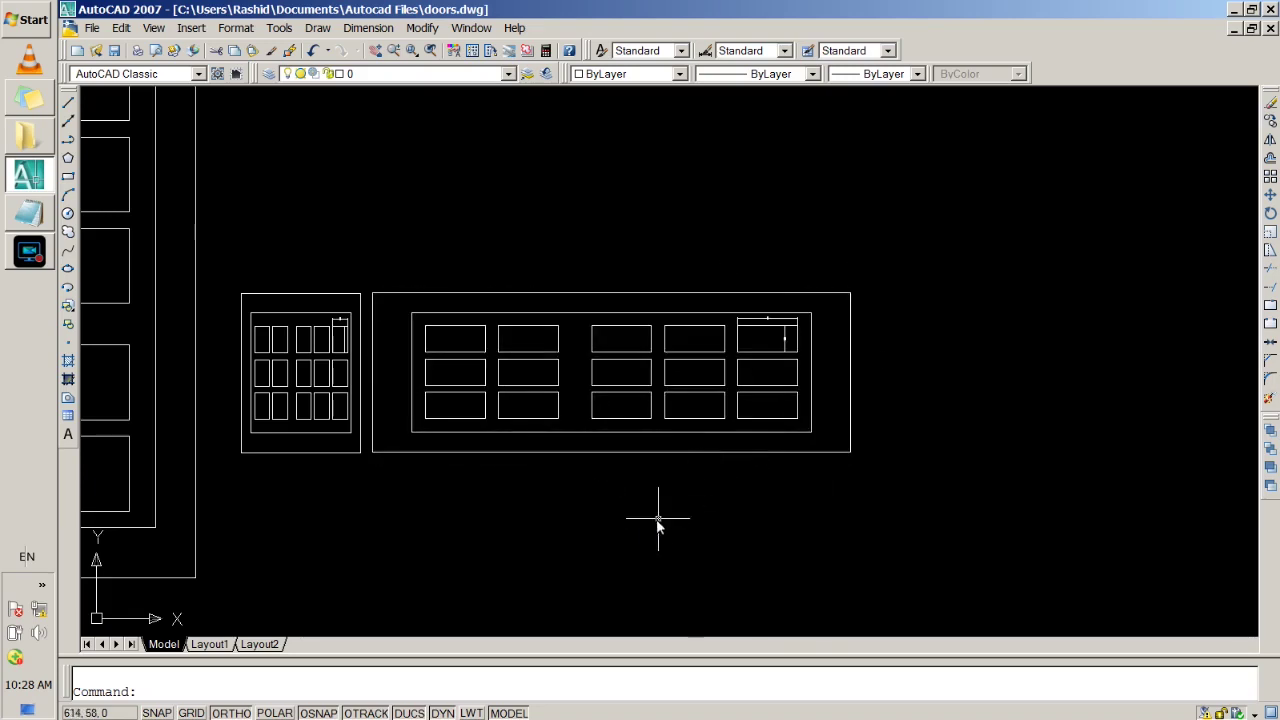
scroll(658, 521, down, 3)
mouse_move(513, 530)
middle_down()
mouse_move(932, 419)
mouse_move(942, 466)
mouse_move(914, 509)
middle_up()
middle_drag(905, 510, 908, 510)
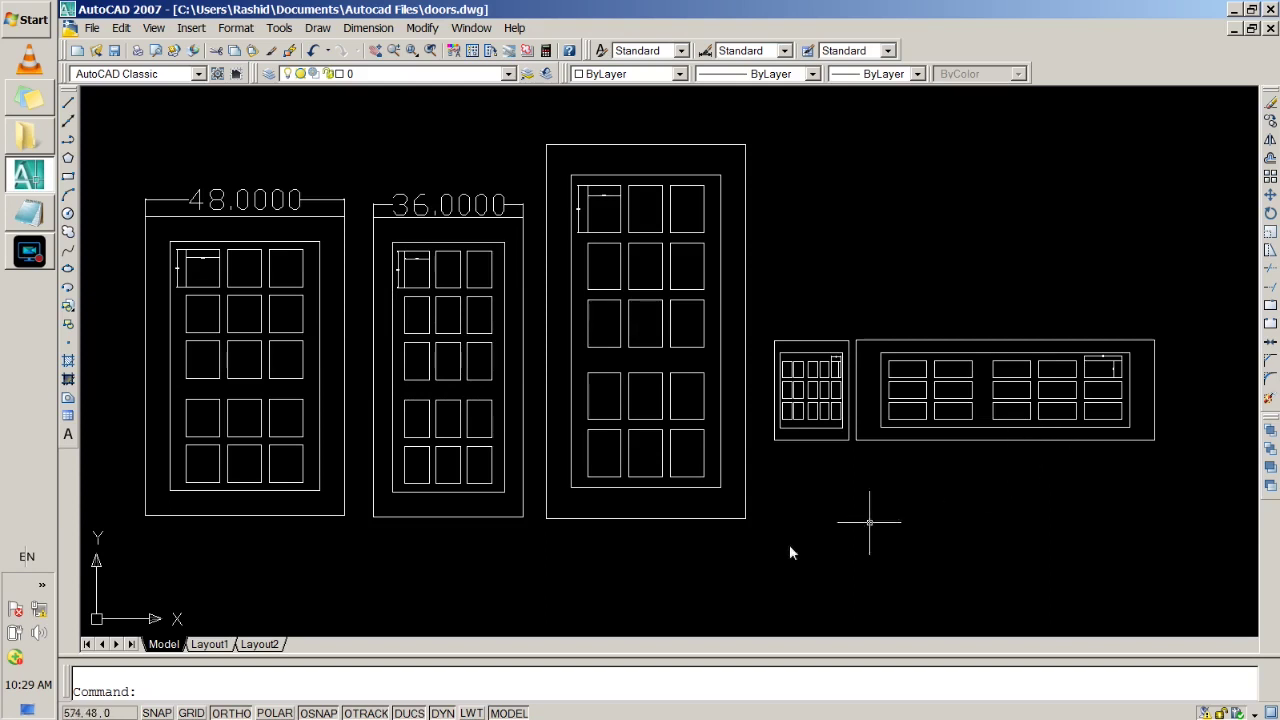
Step: Highlight RefEdit in the Notepad notes, then start REFEDIT back in AutoCAD
key(alt+Tab)
drag(1010, 316, 845, 298)
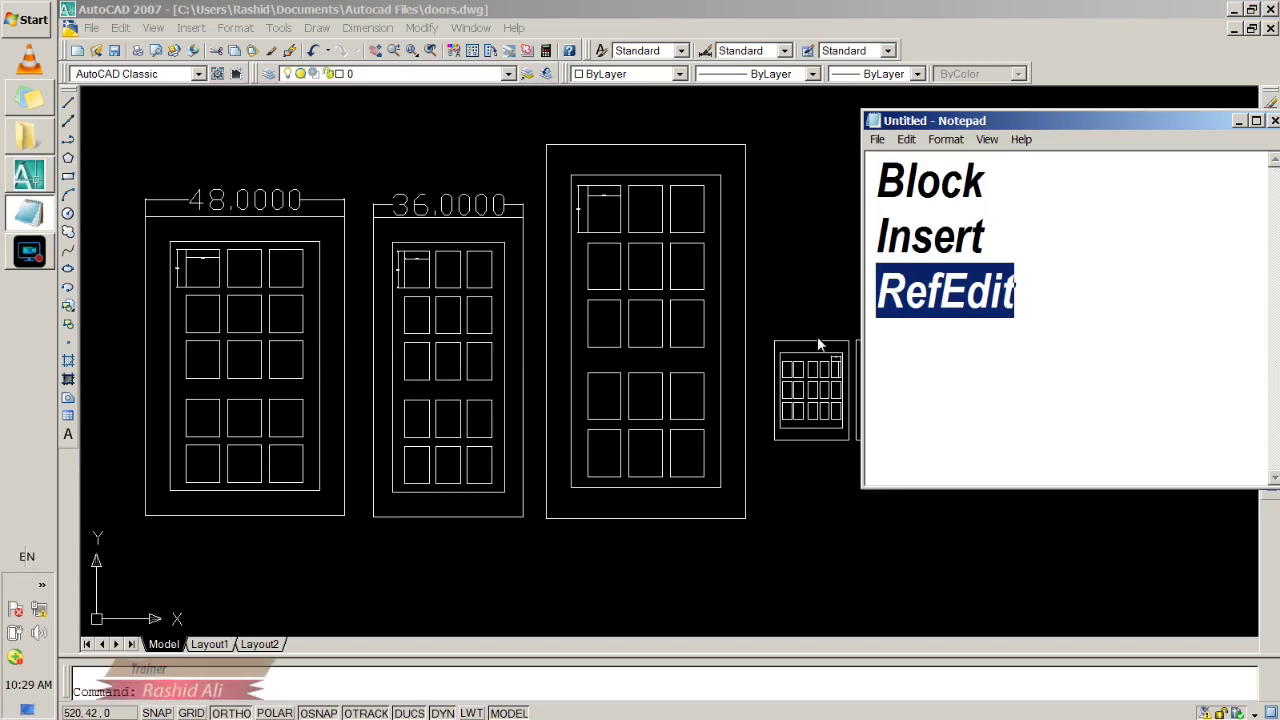
key(alt+Tab)
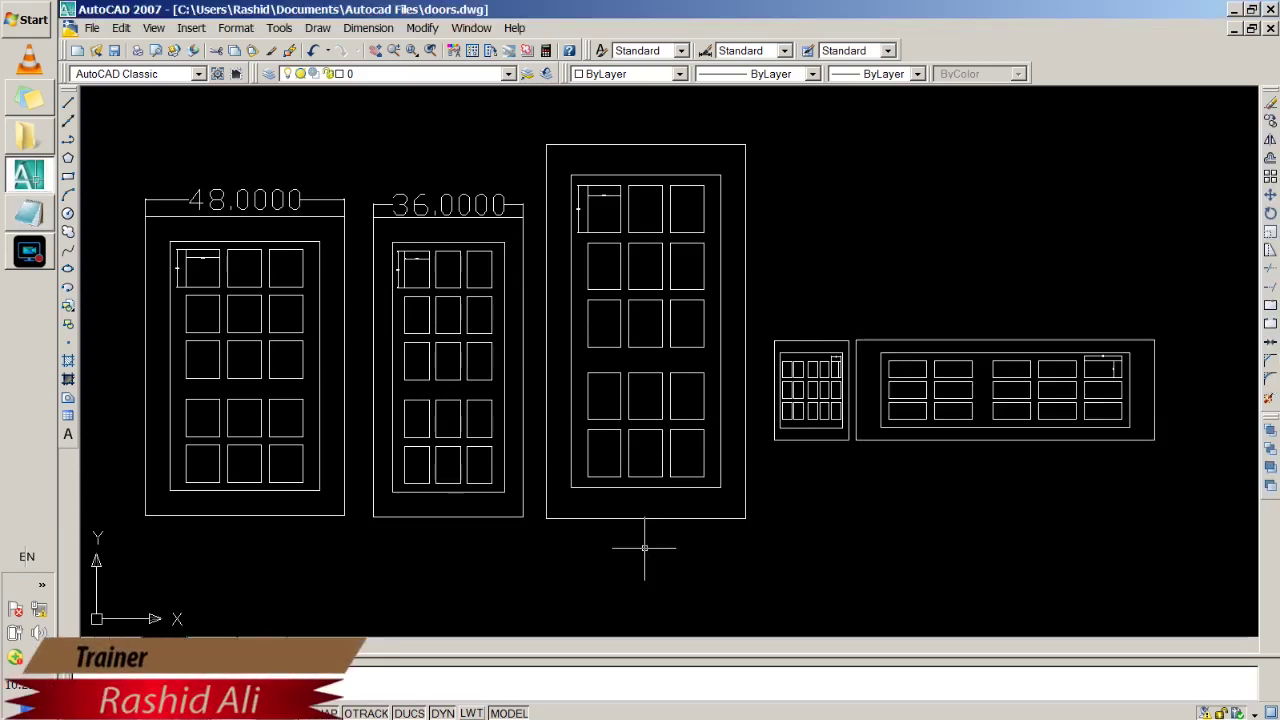
text(refedit)
key(Return)
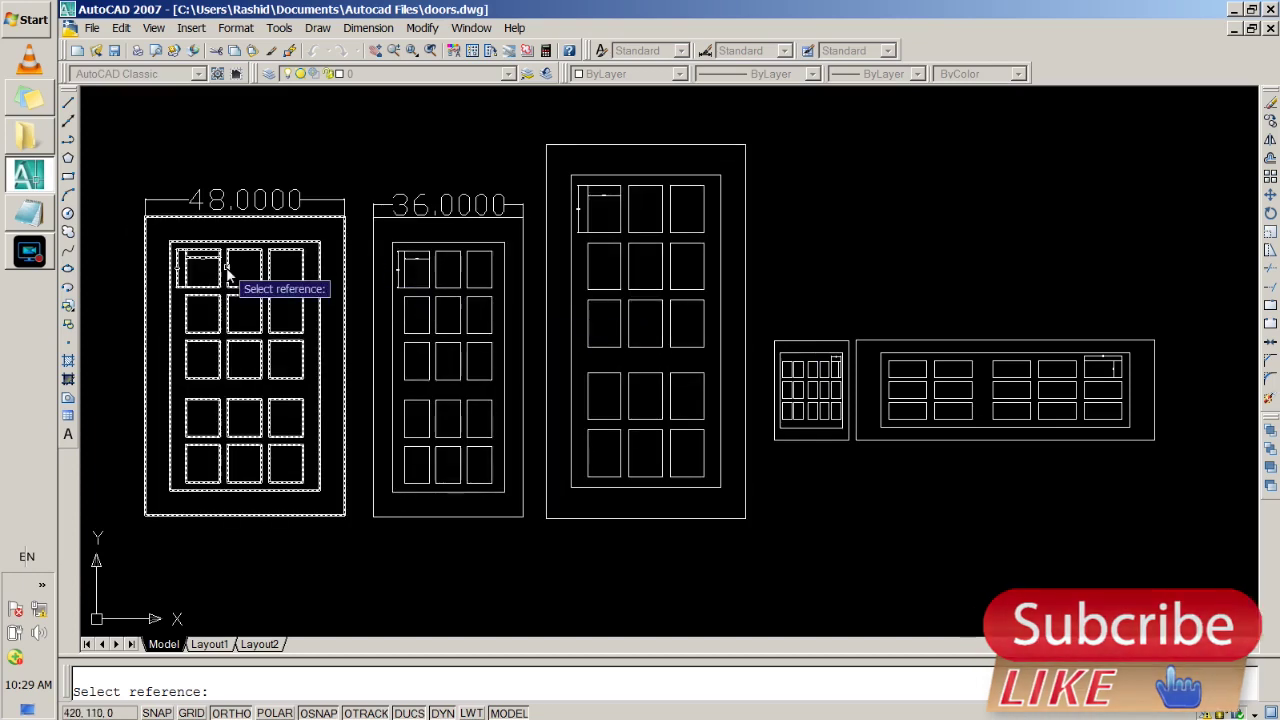
Step: Open the DoorM1 block for in-place editing from a door reference
click(228, 276)
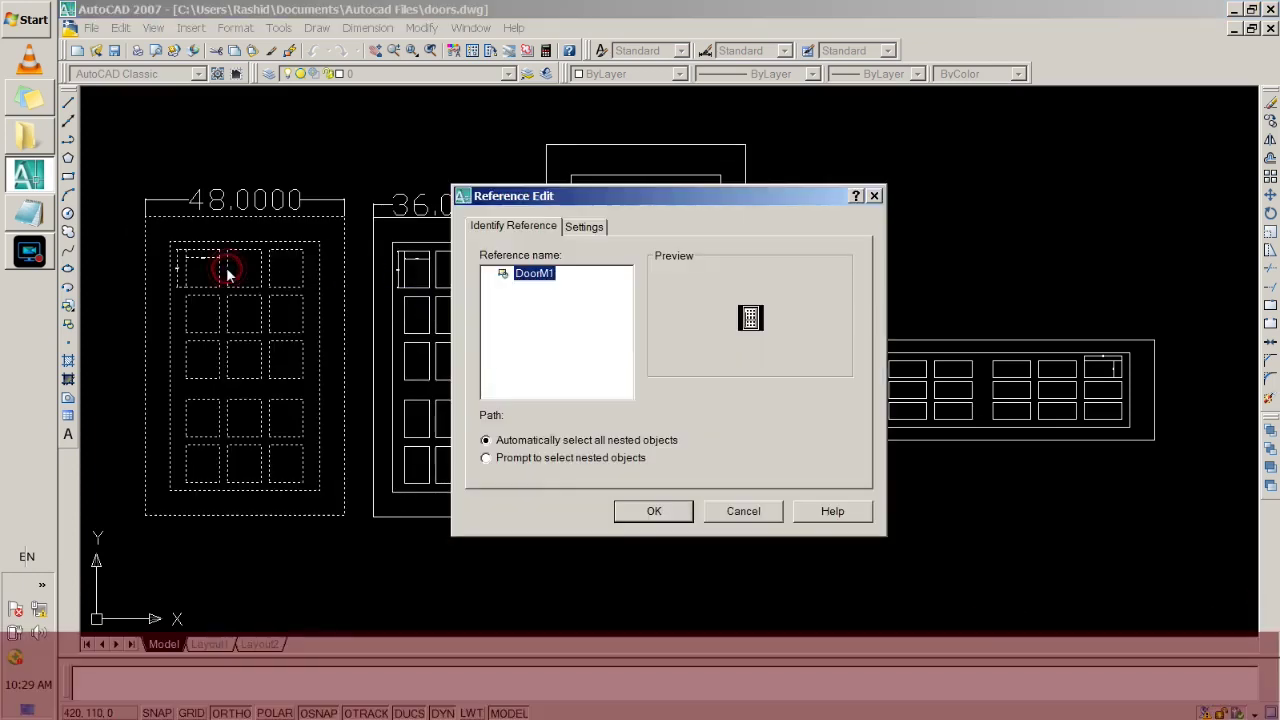
click(540, 281)
click(637, 508)
mouse_move(201, 146)
mouse_down()
mouse_move(381, 152)
mouse_move(698, 131)
mouse_up()
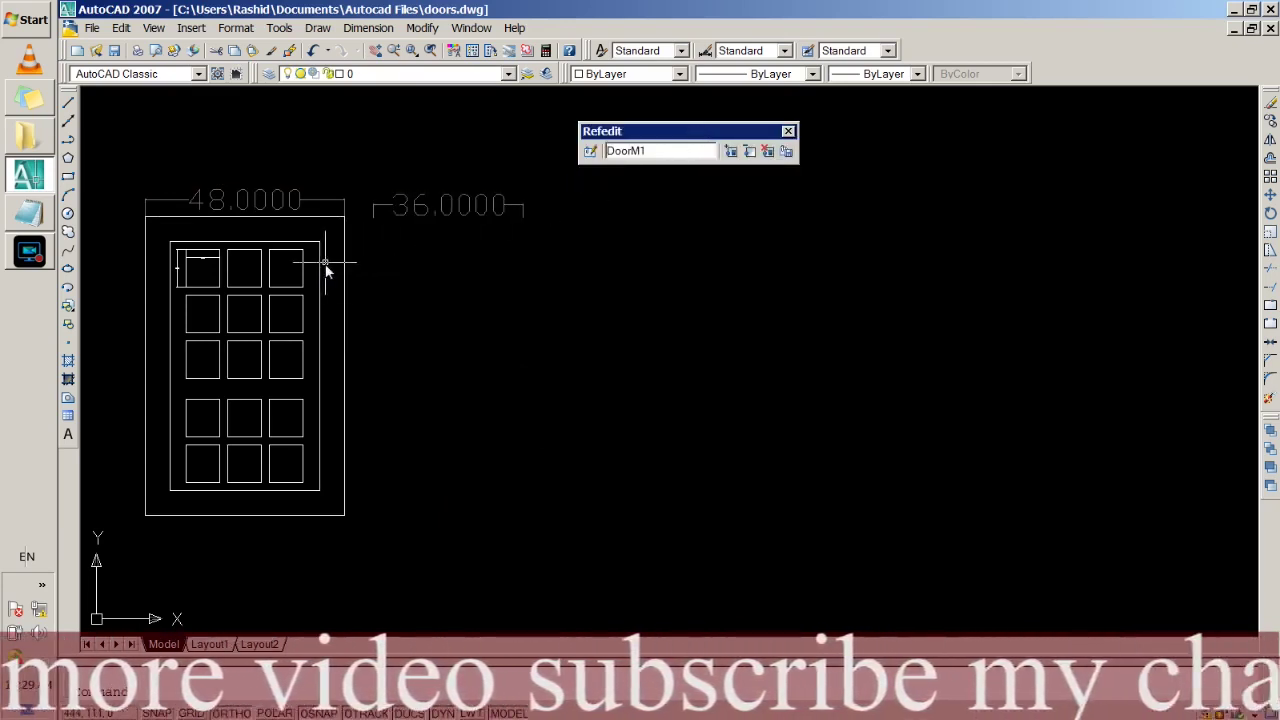
click(345, 308)
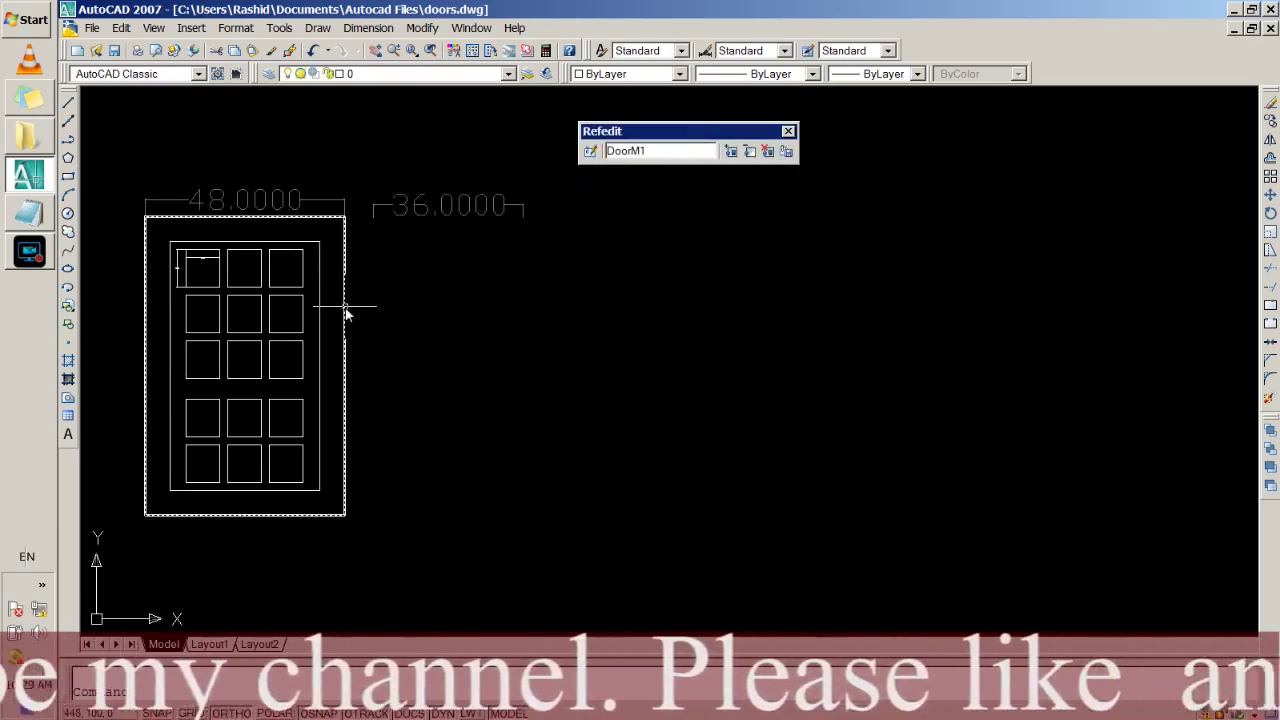
scroll(345, 313, down, 2)
scroll(250, 337, up, 1)
scroll(247, 341, up, 2)
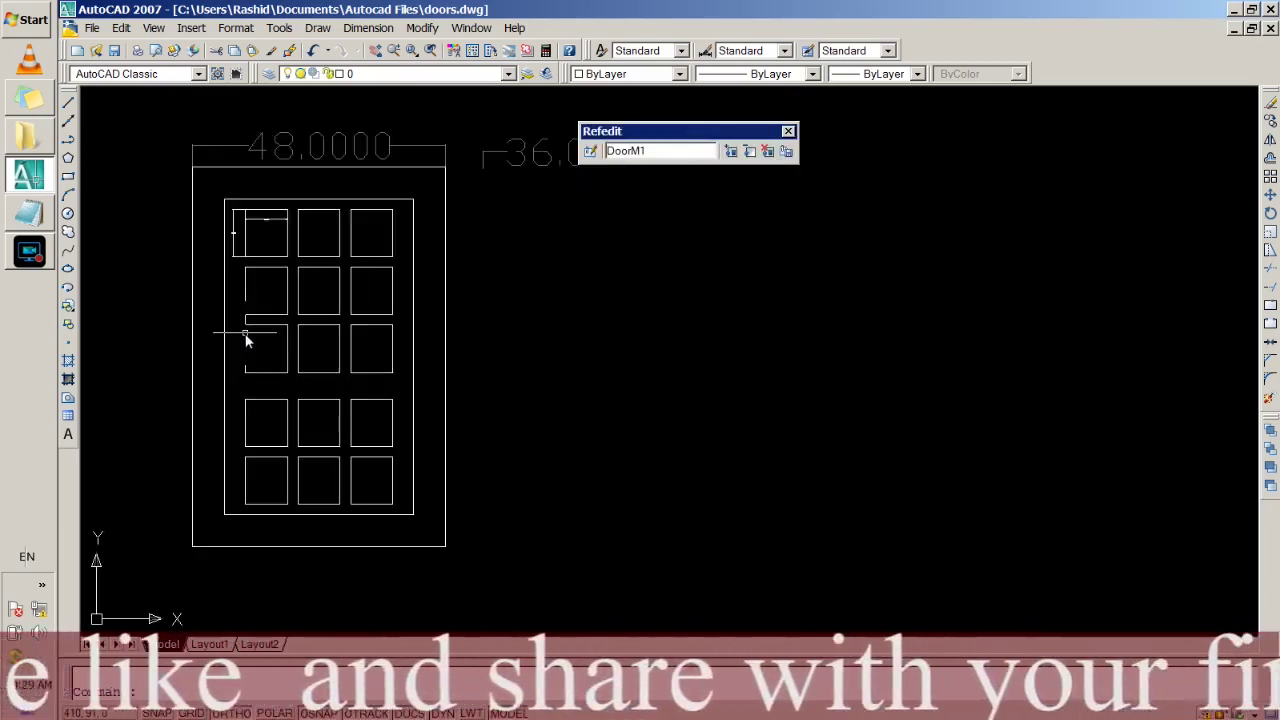
scroll(247, 341, down, 2)
scroll(247, 345, up, 2)
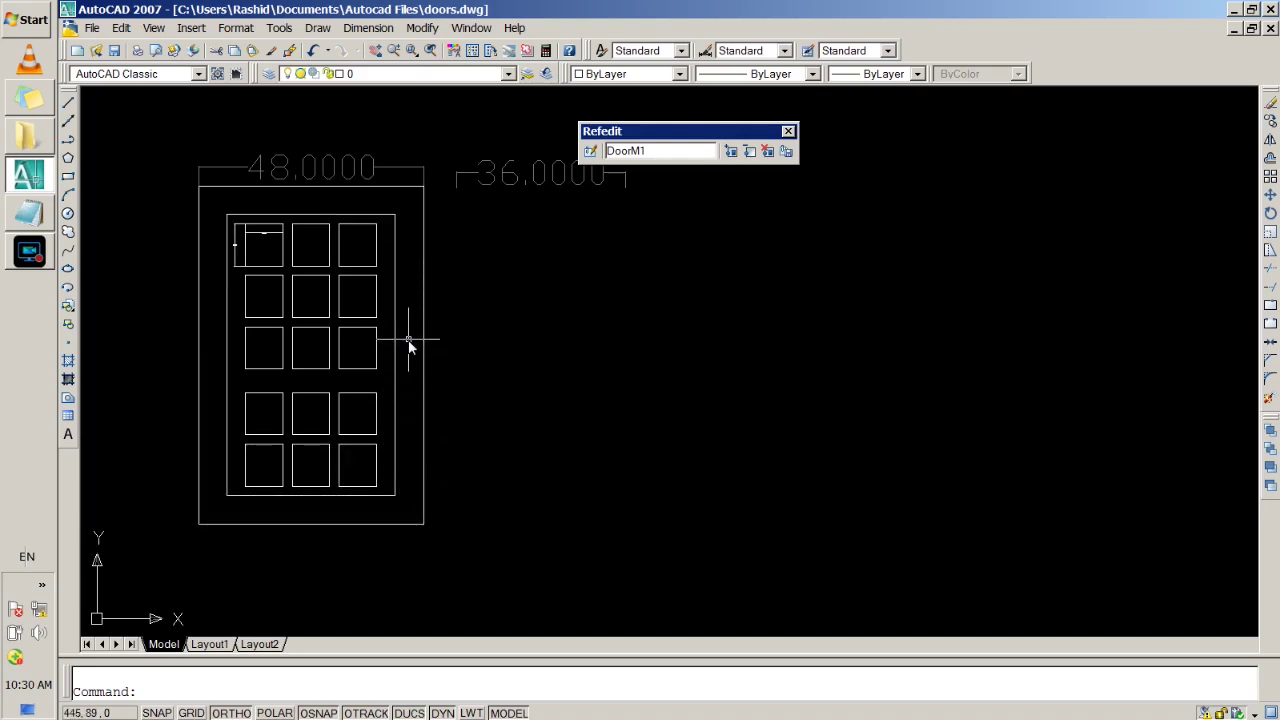
Step: Window-select all the door's objects, make them green, and save the reference edits
click(498, 229)
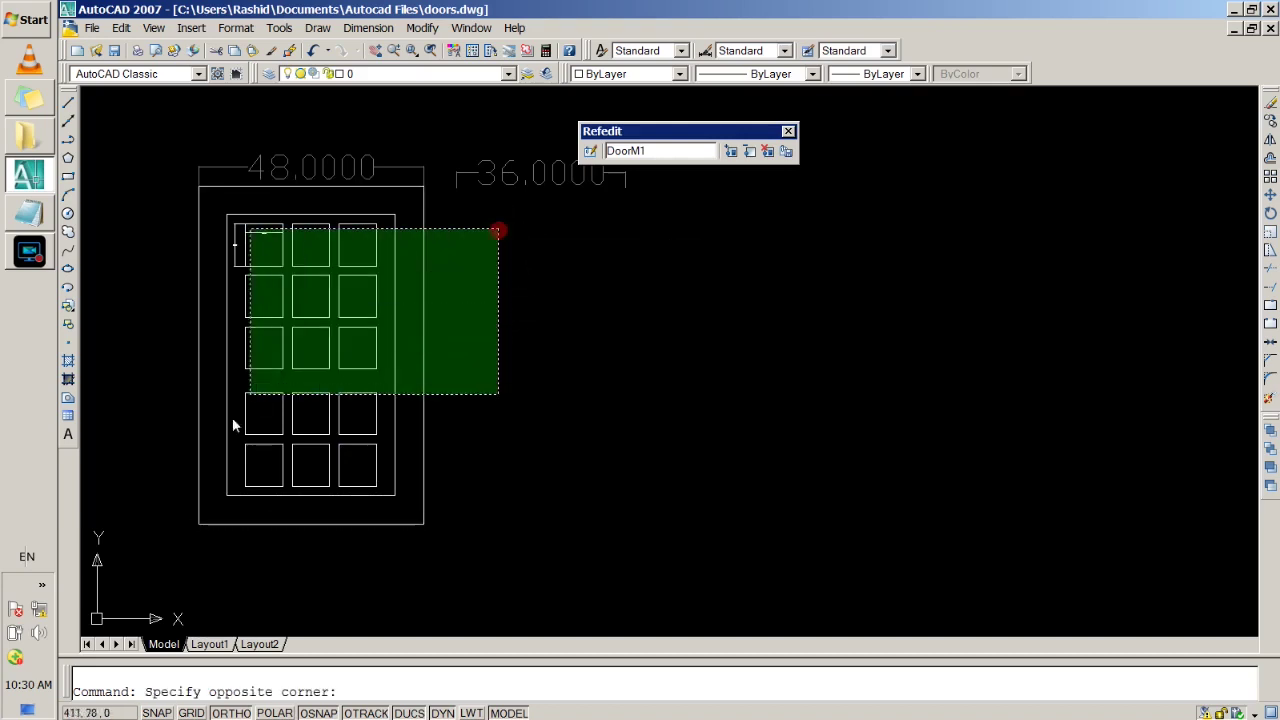
click(178, 540)
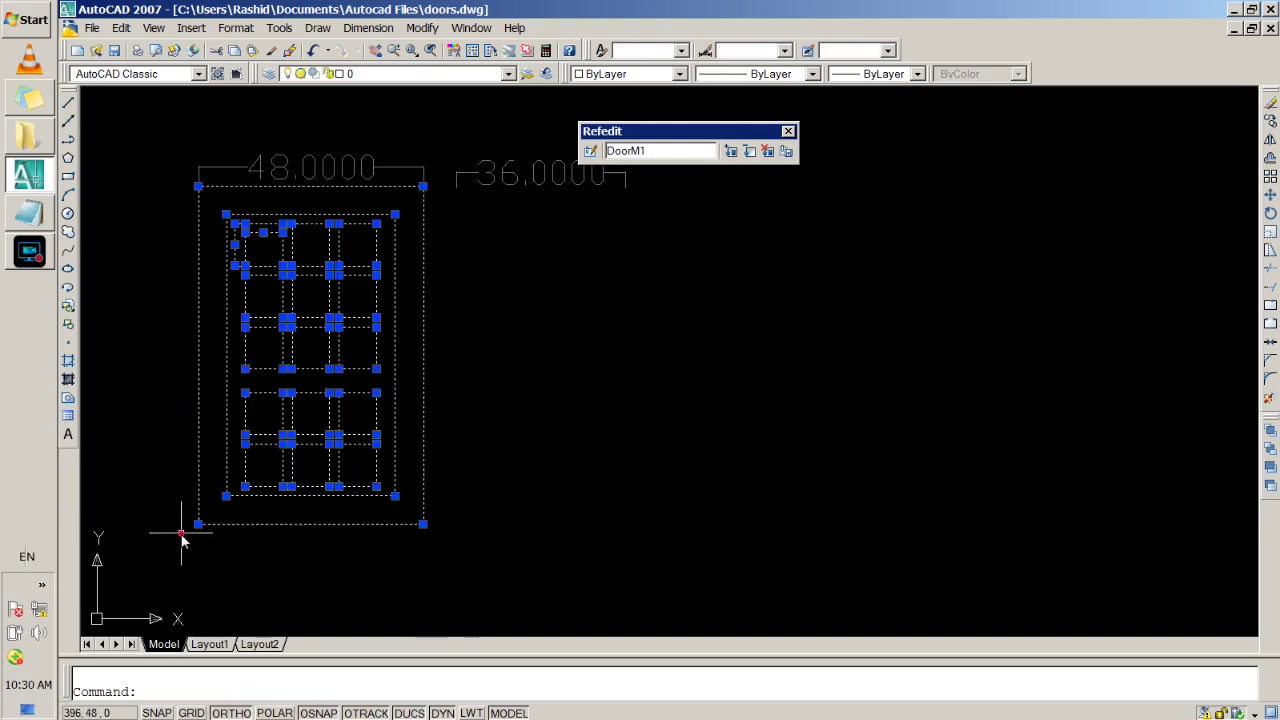
click(620, 74)
click(610, 141)
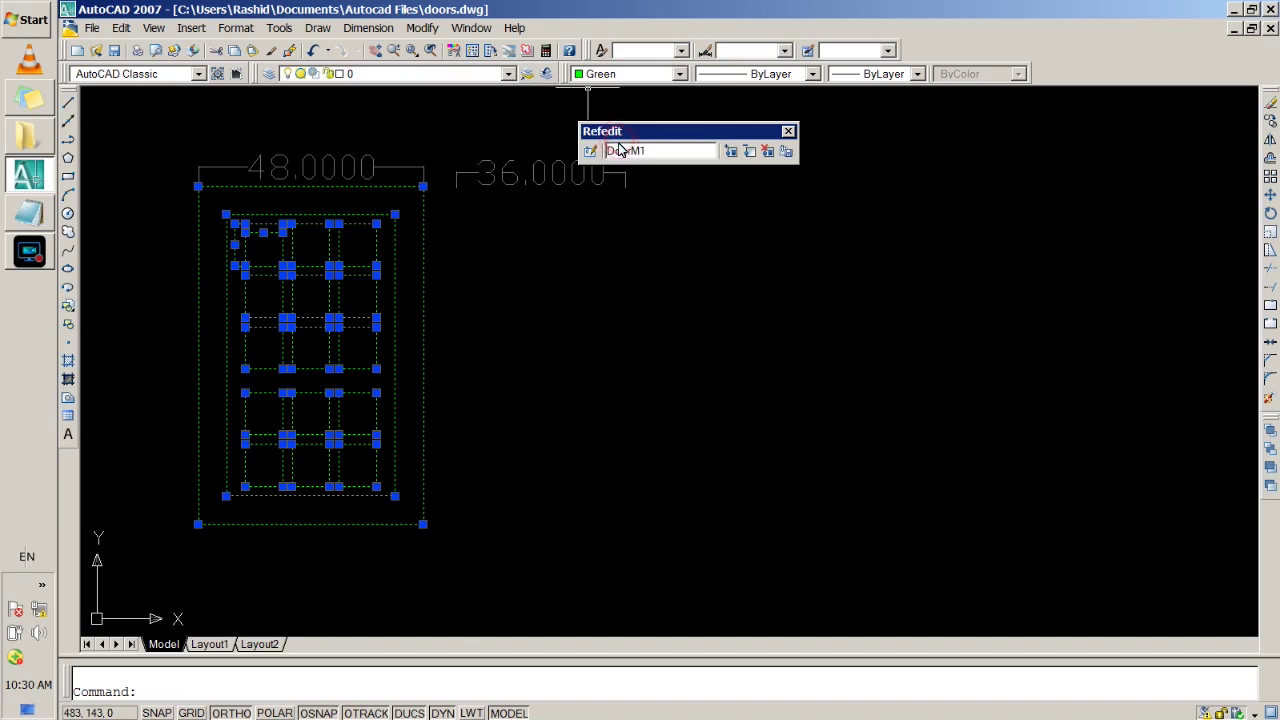
click(787, 151)
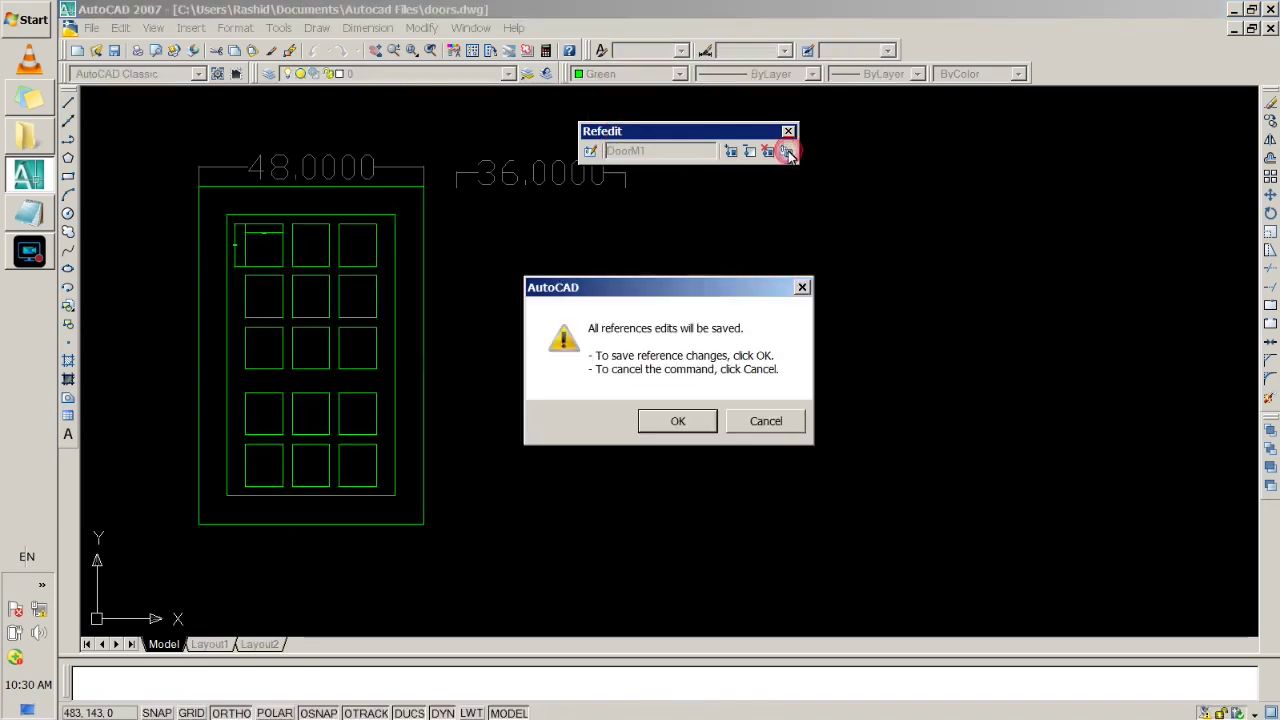
click(688, 428)
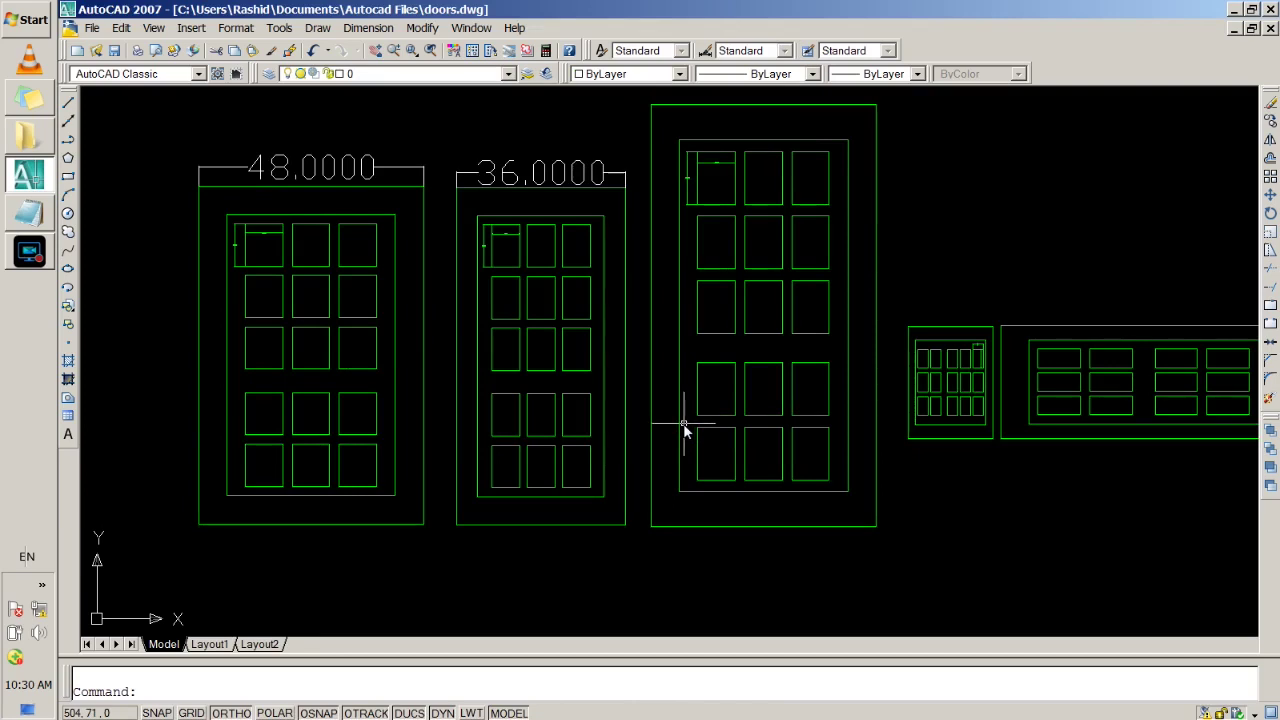
Step: Start another in-place REFEDIT of the DoorM1 block from the left door
text(refedit)
key(Return)
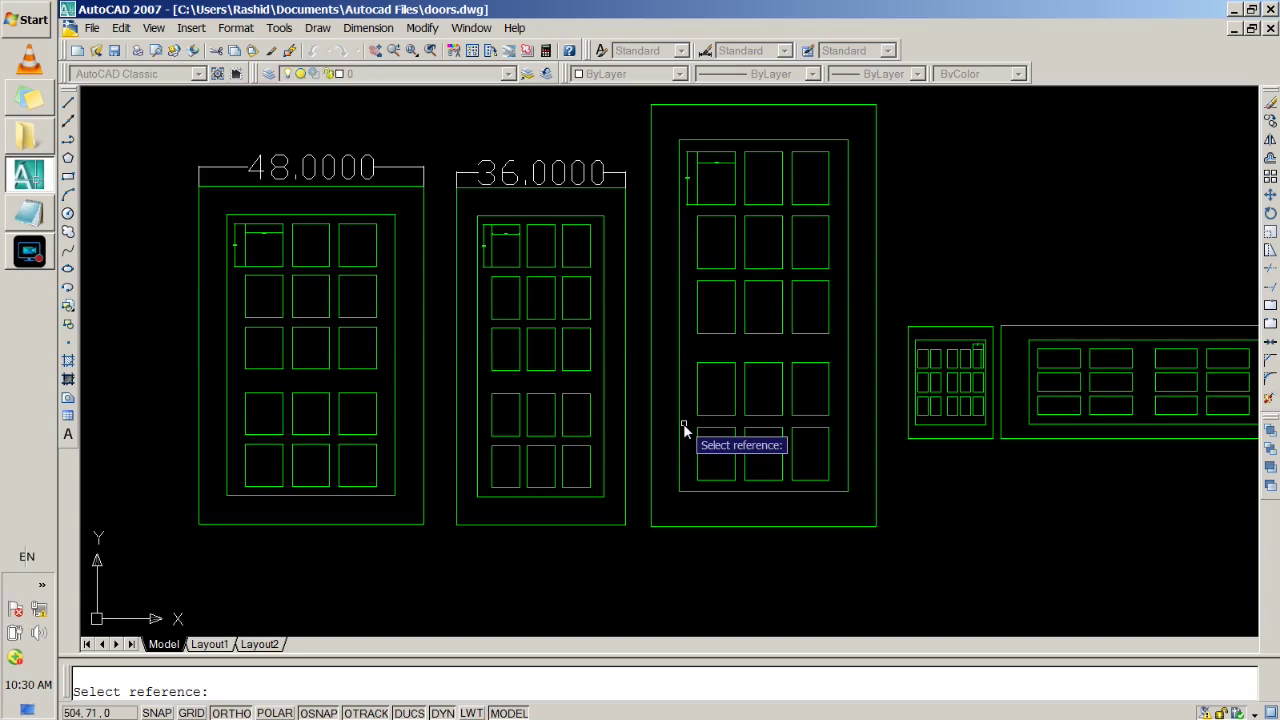
click(368, 367)
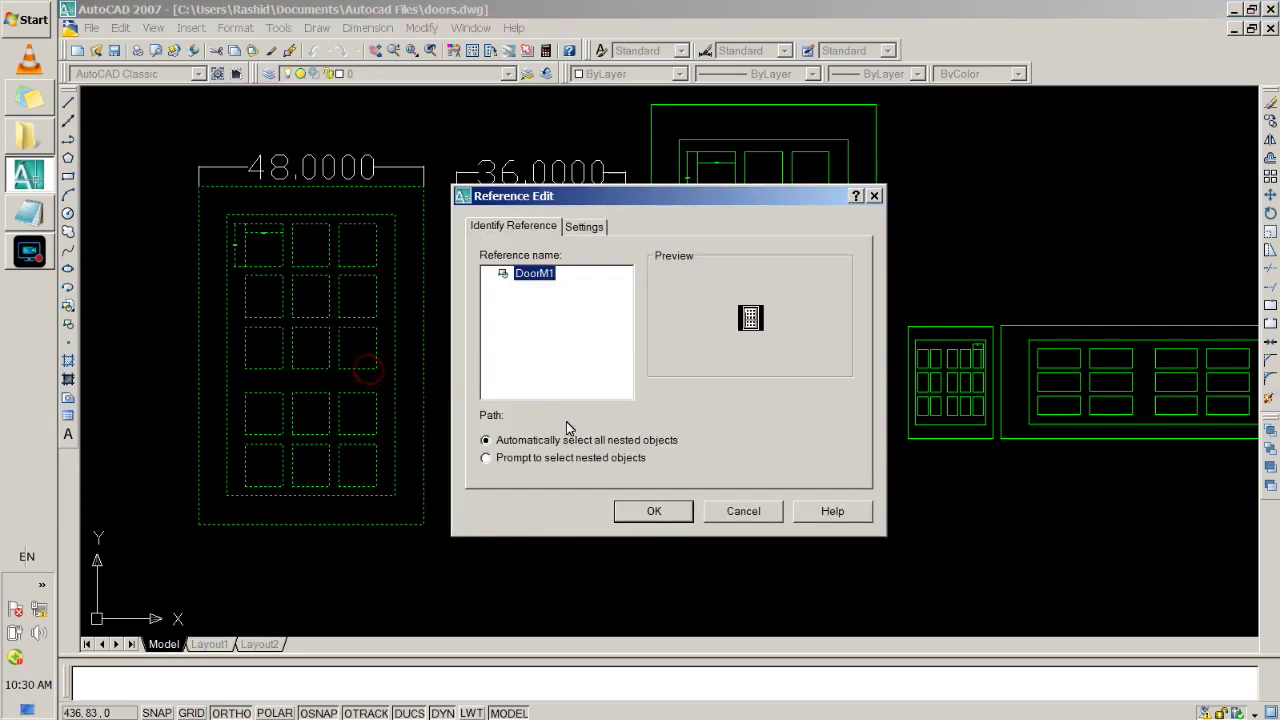
click(656, 511)
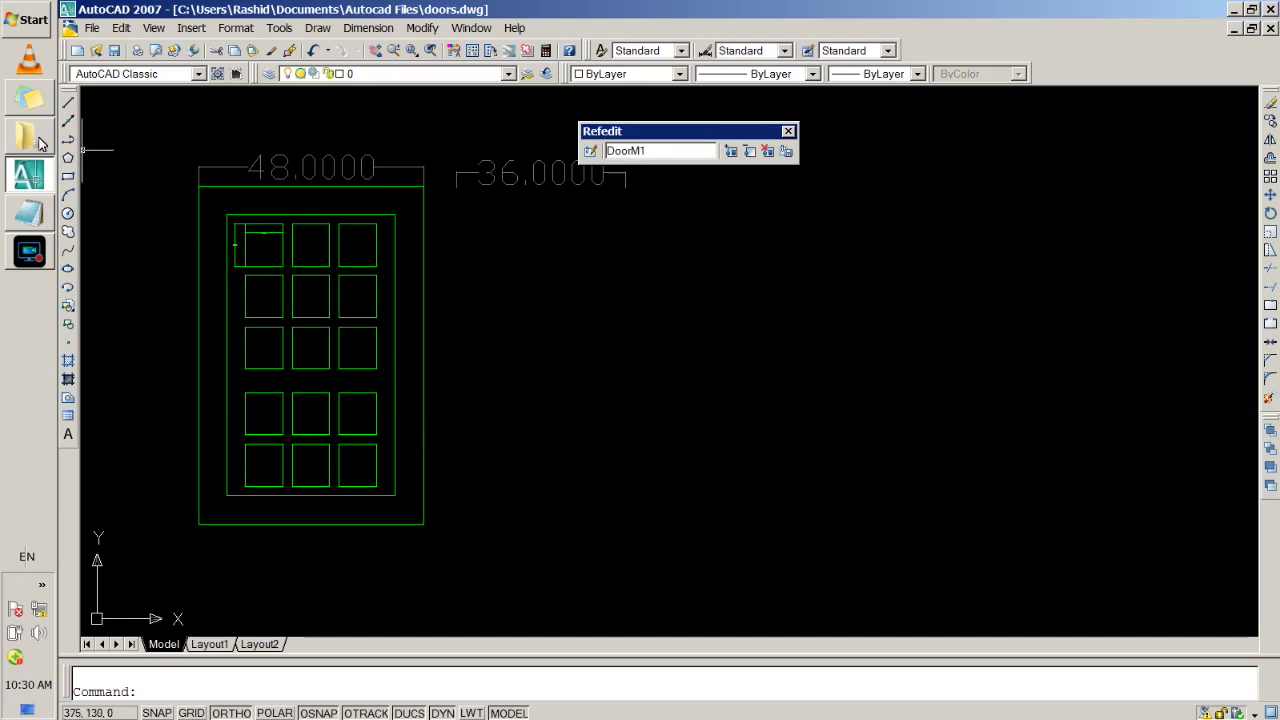
Step: Draw a circle in the door's middle pane, colour it blue, and save the block
click(68, 214)
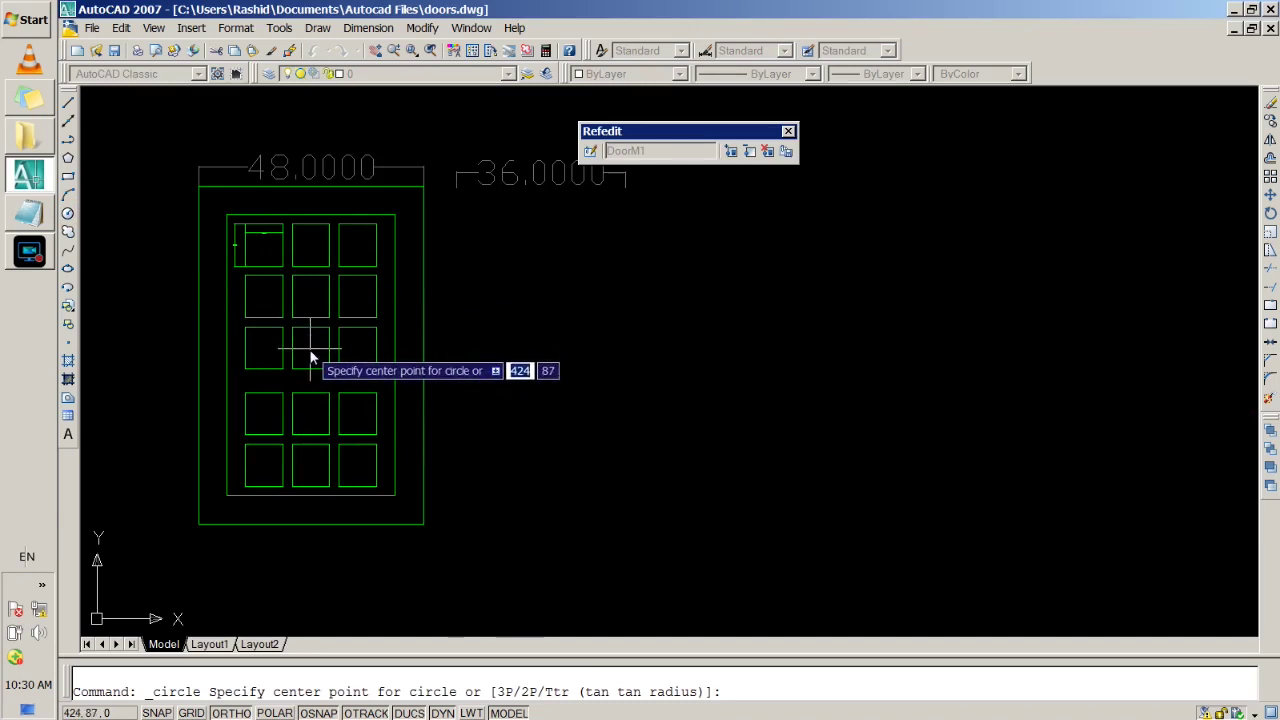
click(311, 349)
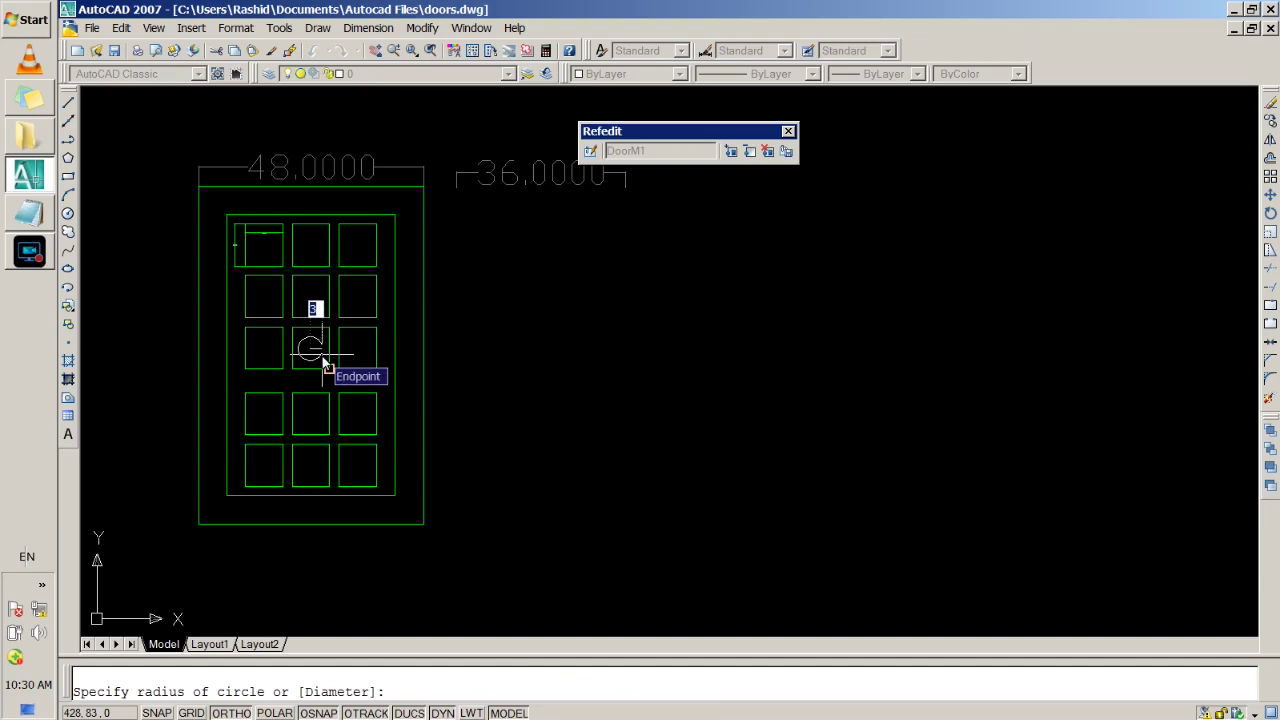
click(327, 366)
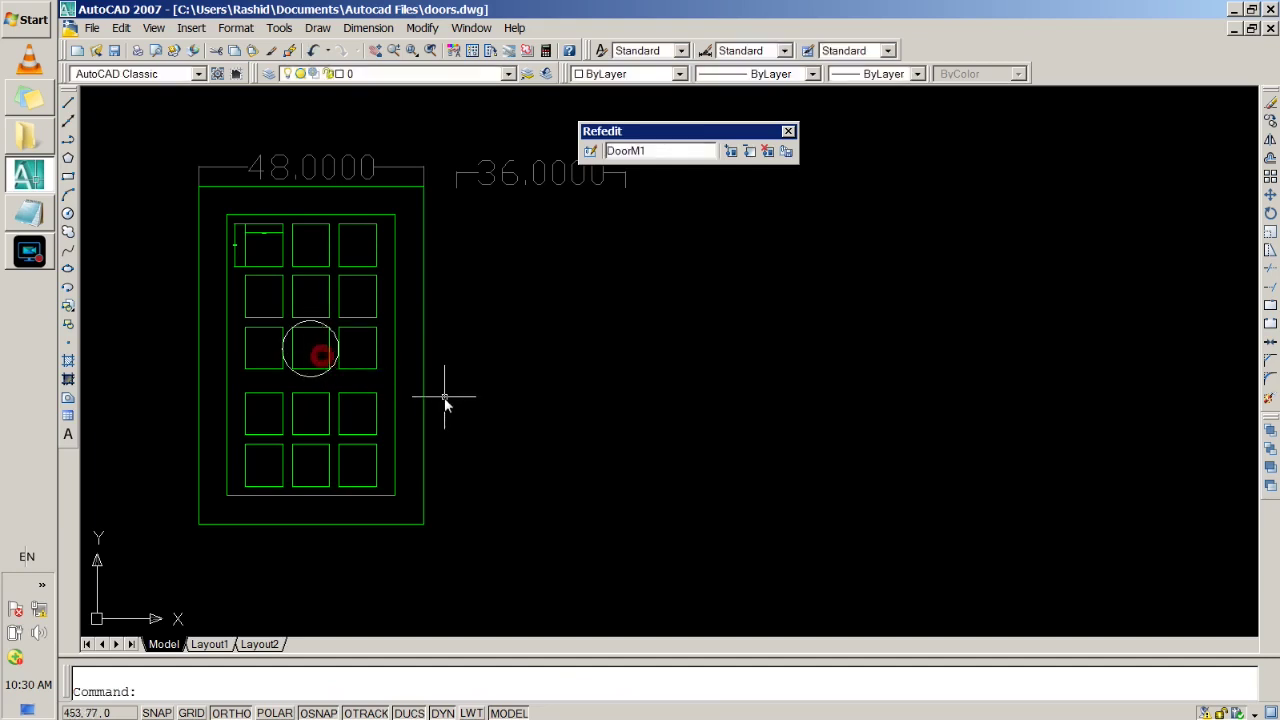
click(311, 377)
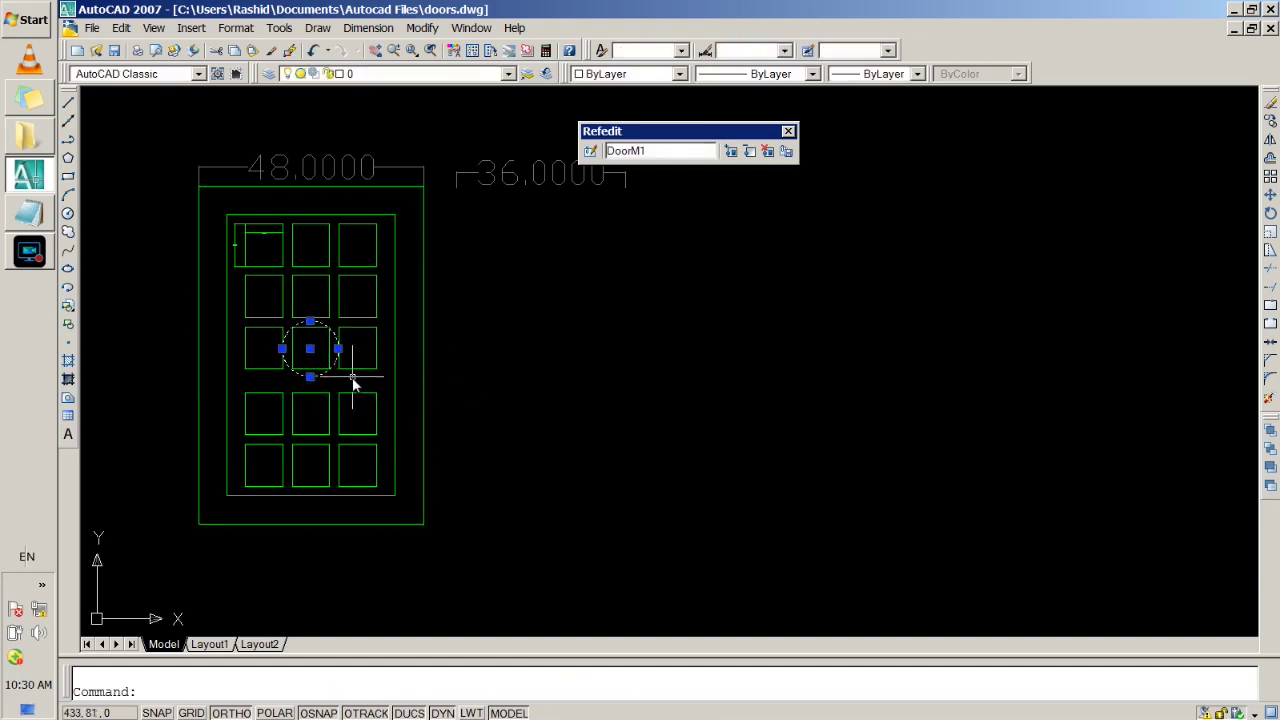
click(650, 74)
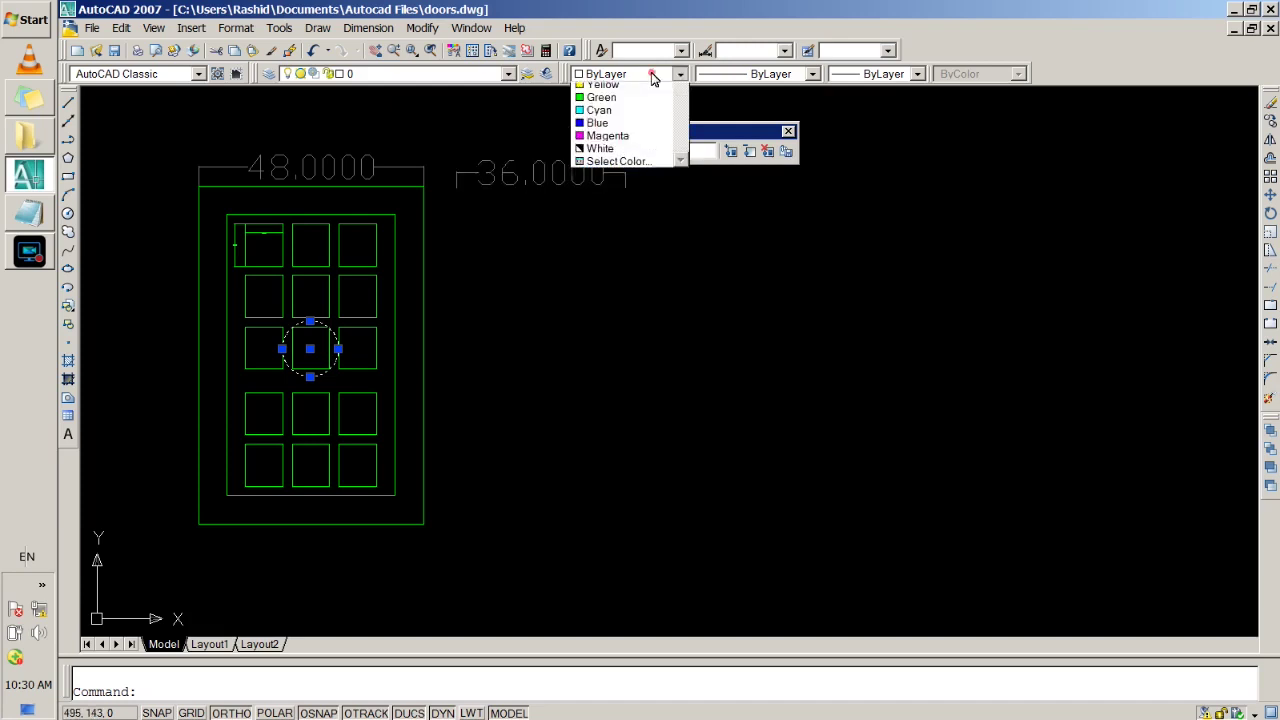
click(616, 165)
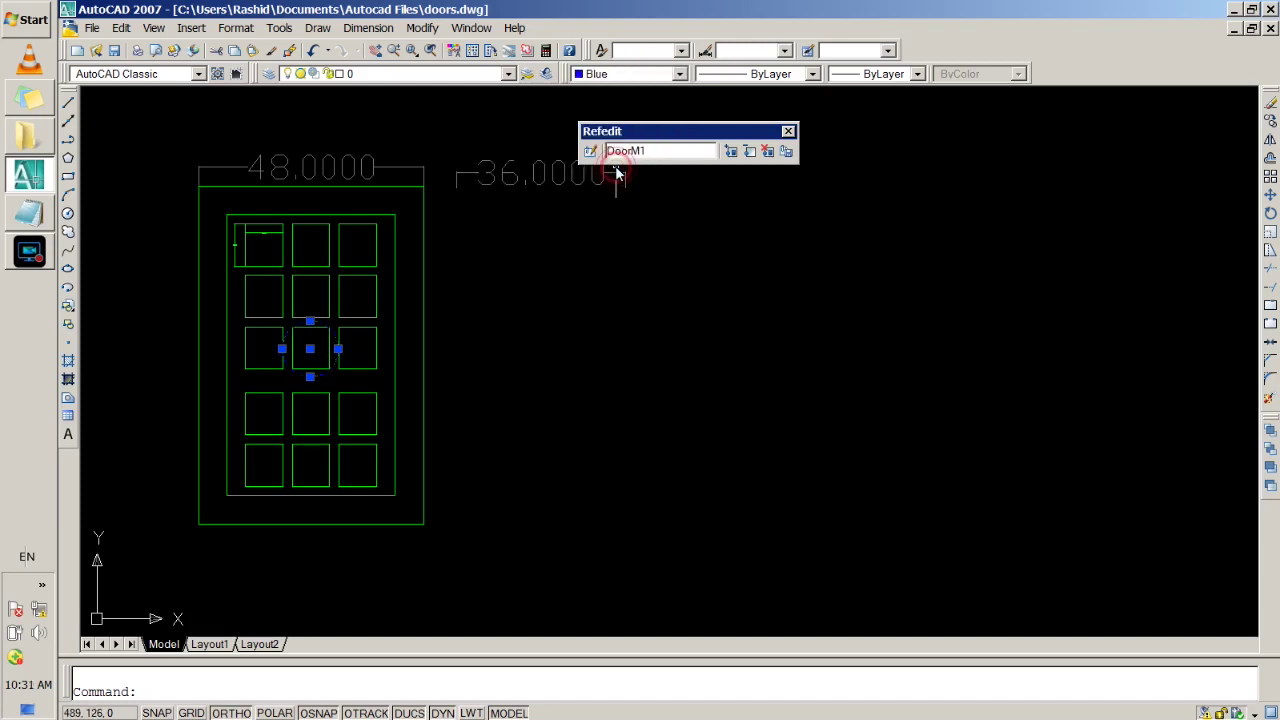
click(786, 151)
click(689, 420)
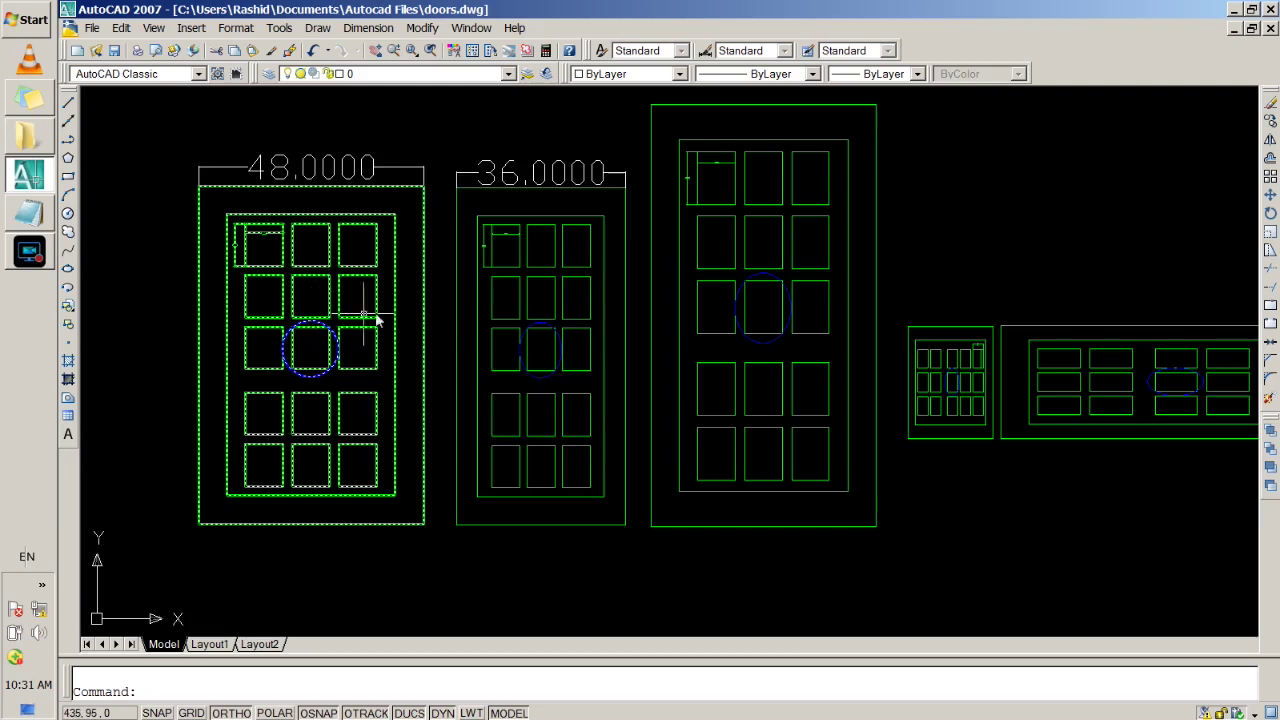
Step: In the Notepad notes, highlight the terms Block, Insert and RefEdit in turn
key(alt+Tab)
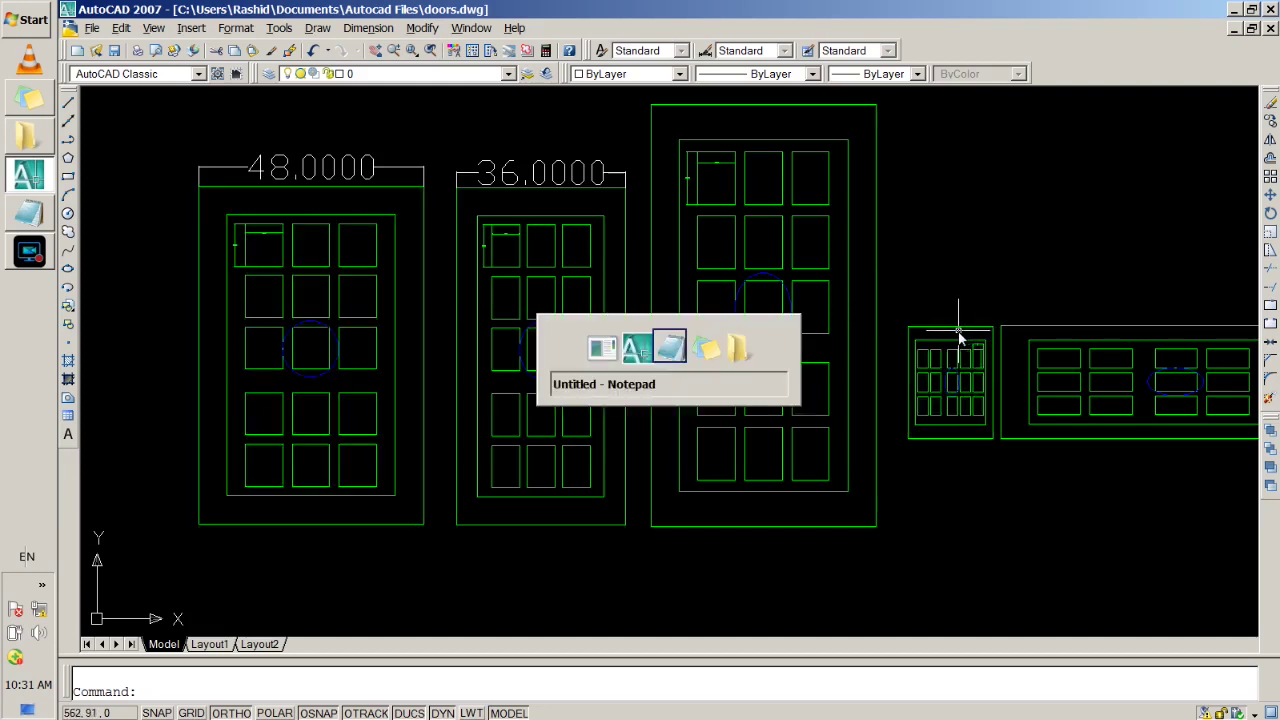
drag(877, 178, 1005, 188)
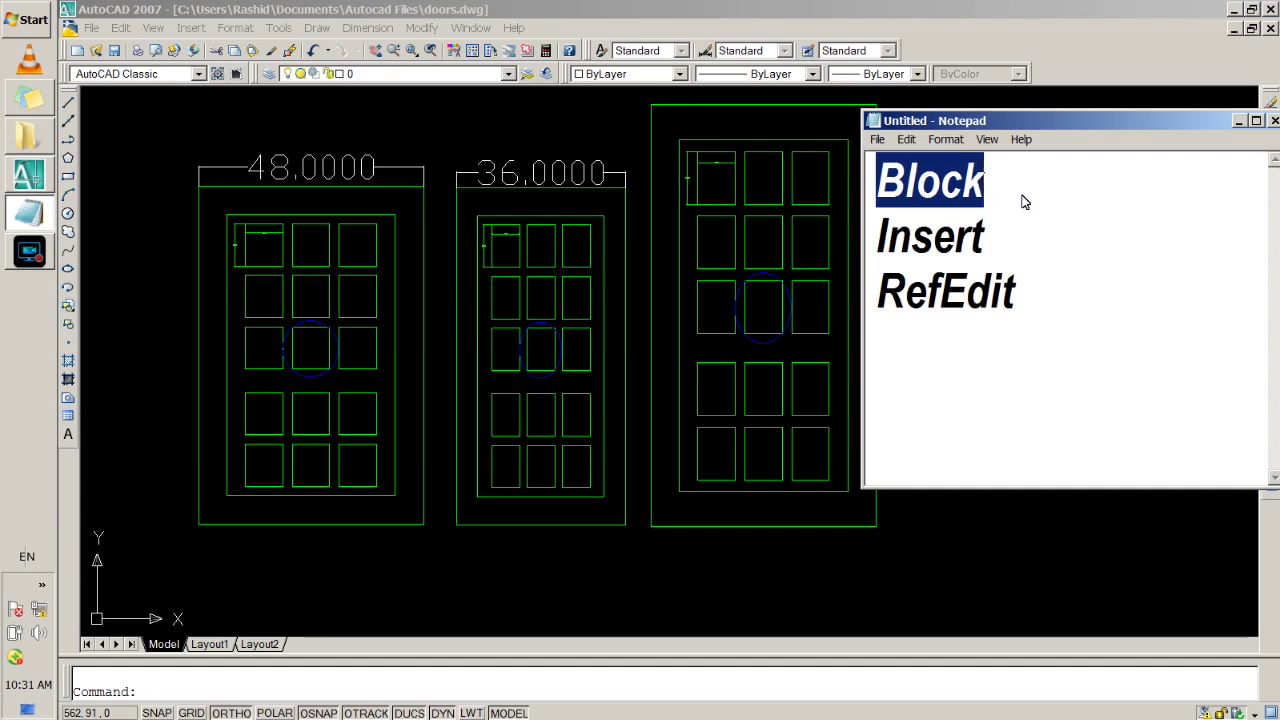
drag(1003, 238, 869, 257)
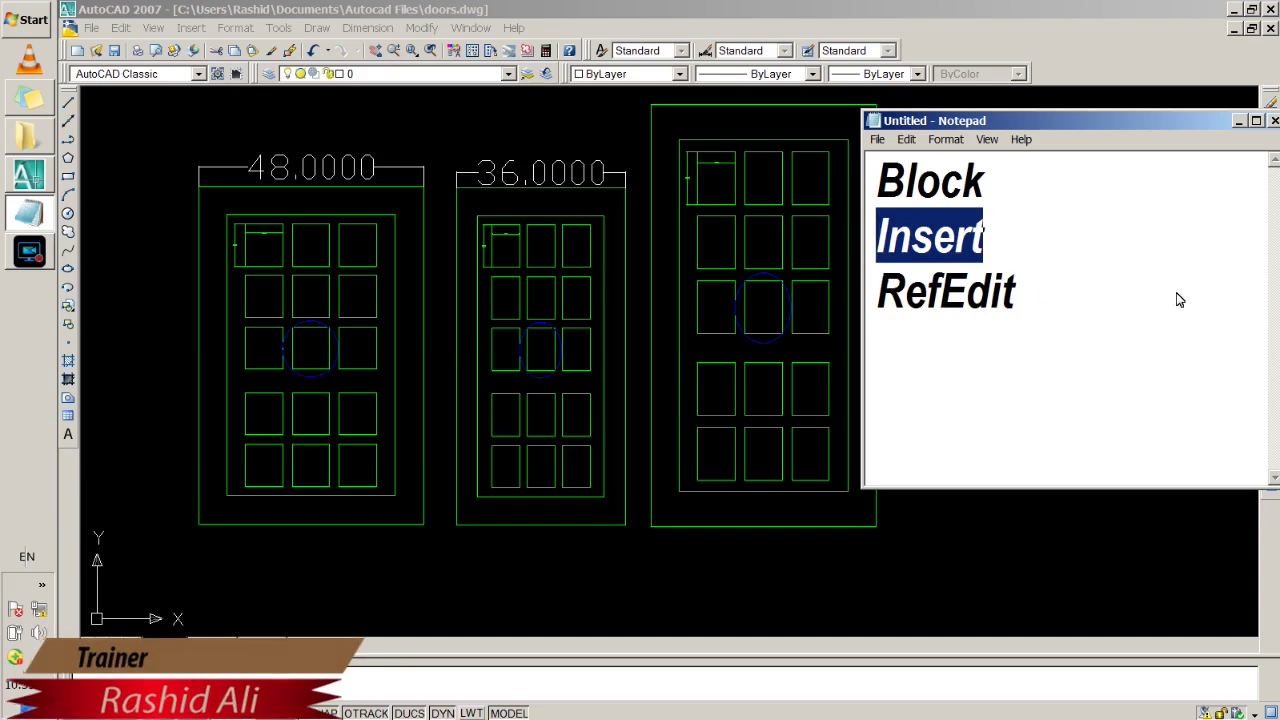
drag(1050, 297, 875, 304)
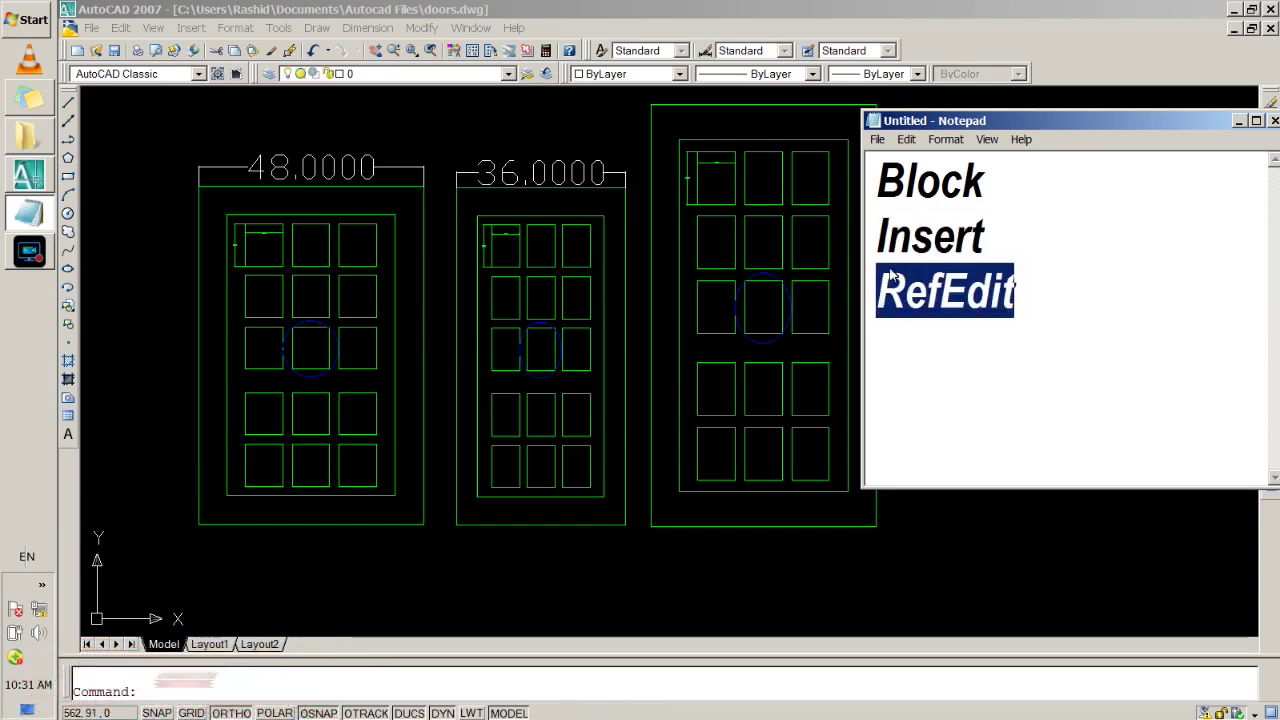